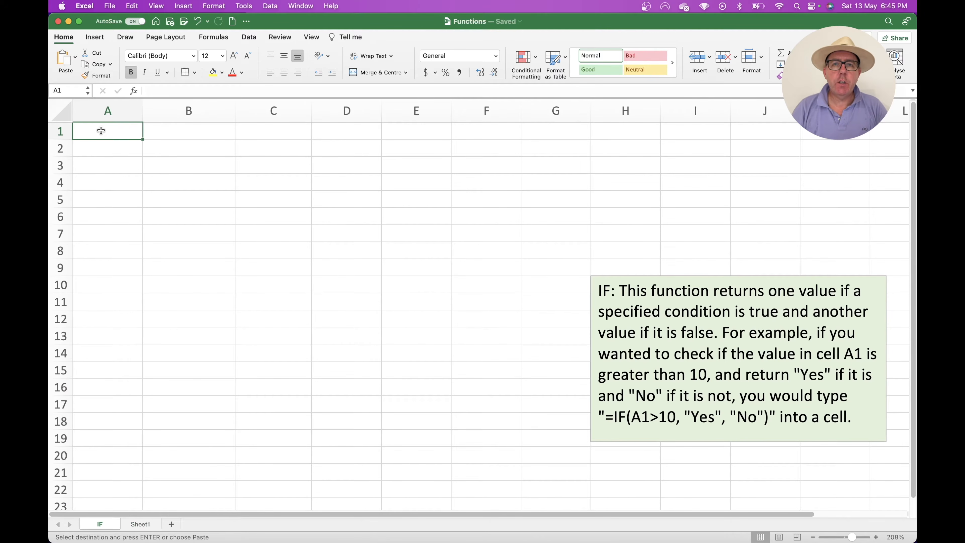
# Step: Paste the copied list of numbers into column A from A1 and insert an IF function in B1 with the Formula Builder
pyautogui.press('super+v')
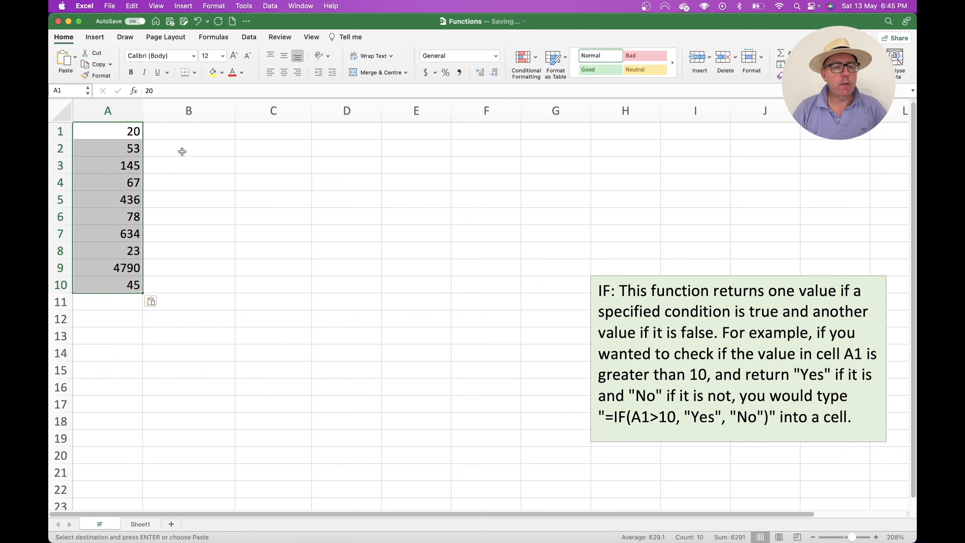
pyautogui.click(218, 136)
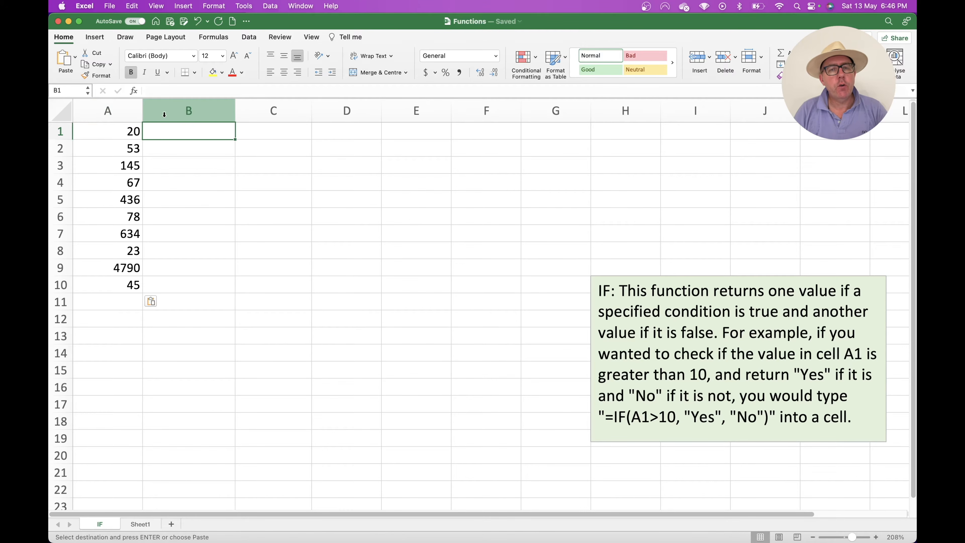
pyautogui.click(134, 93)
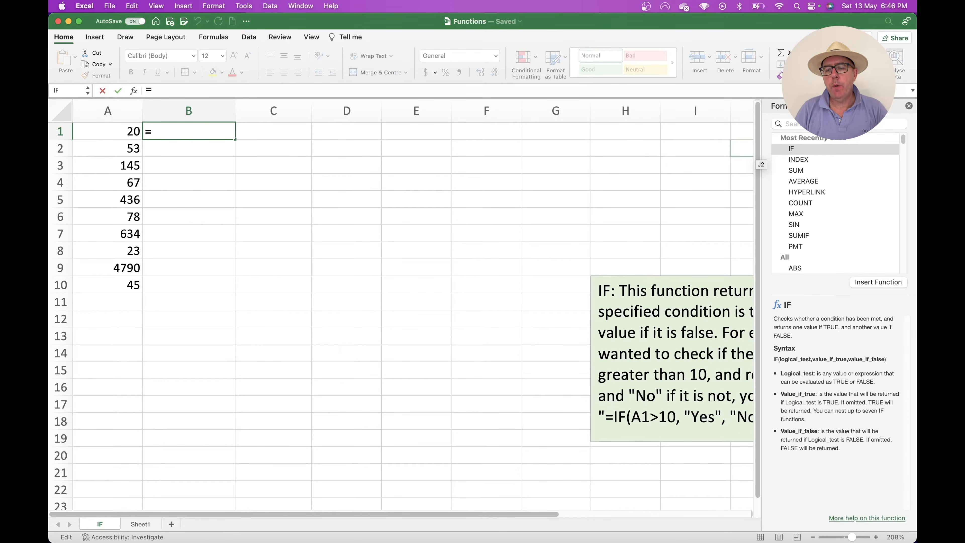
pyautogui.click(825, 124)
pyautogui.write('if')
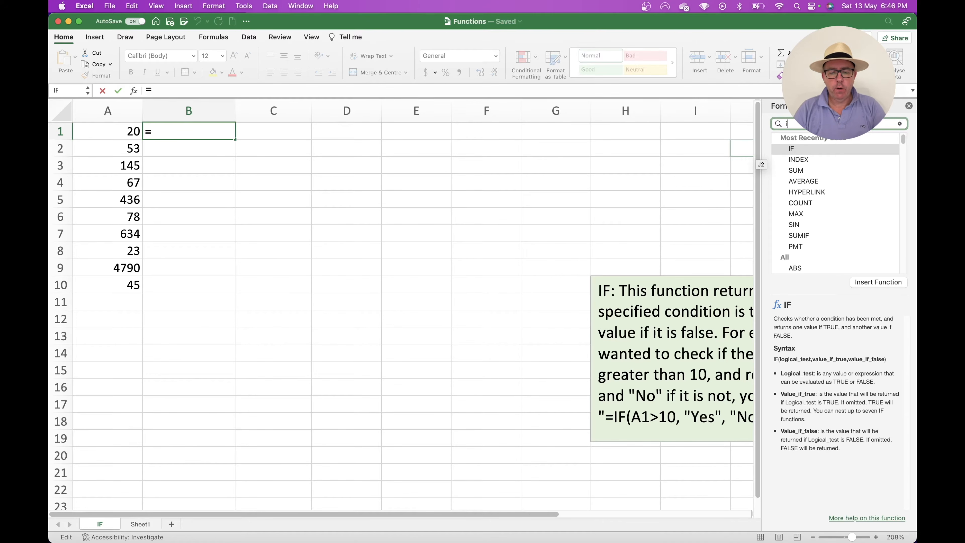
pyautogui.click(805, 149)
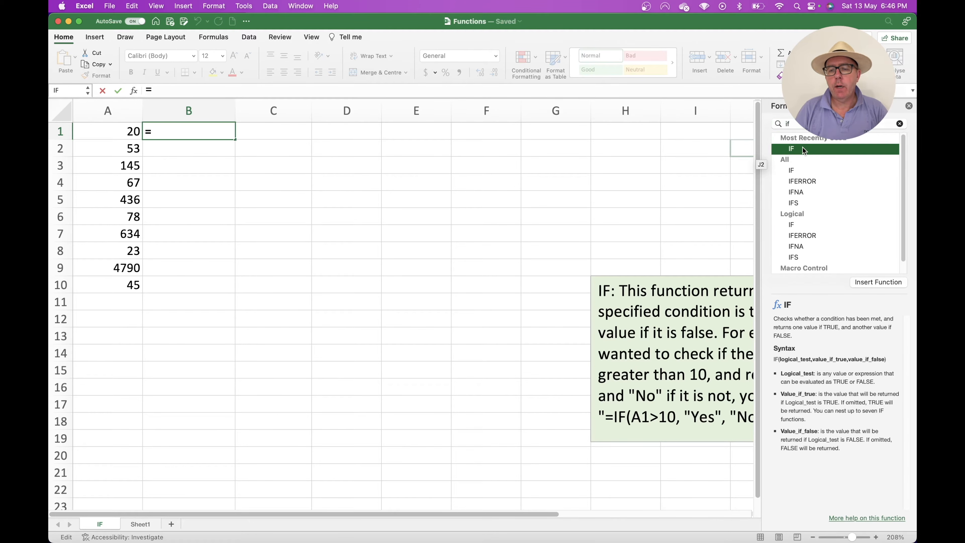
pyautogui.click(883, 283)
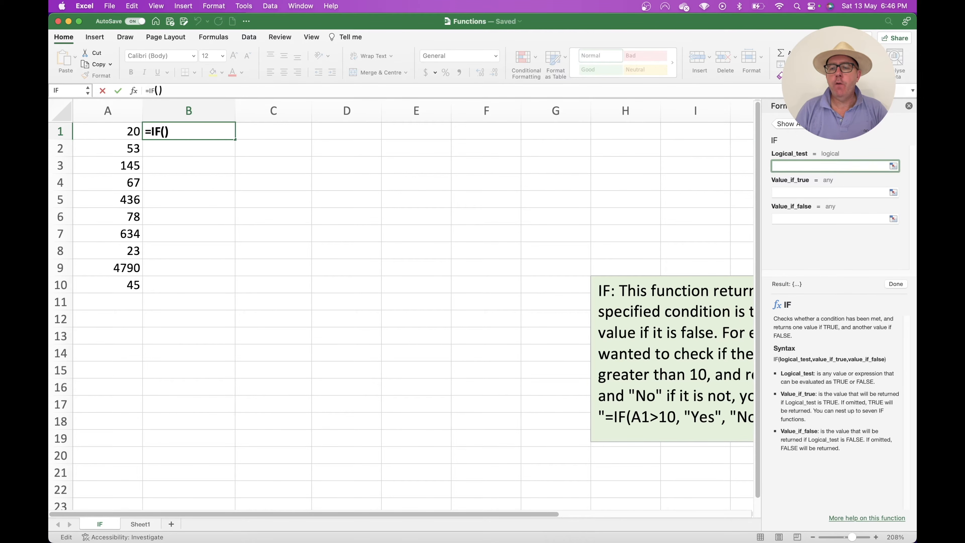
pyautogui.moveTo(779, 106); pyautogui.dragTo(395, 152)
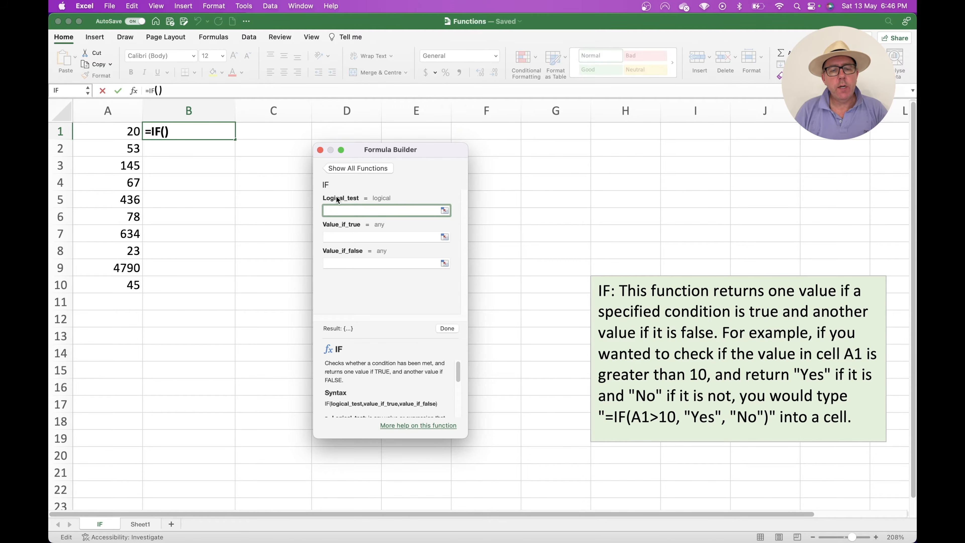
# Step: Set the logical test of B1's IF function to A1>100
pyautogui.moveTo(343, 200)
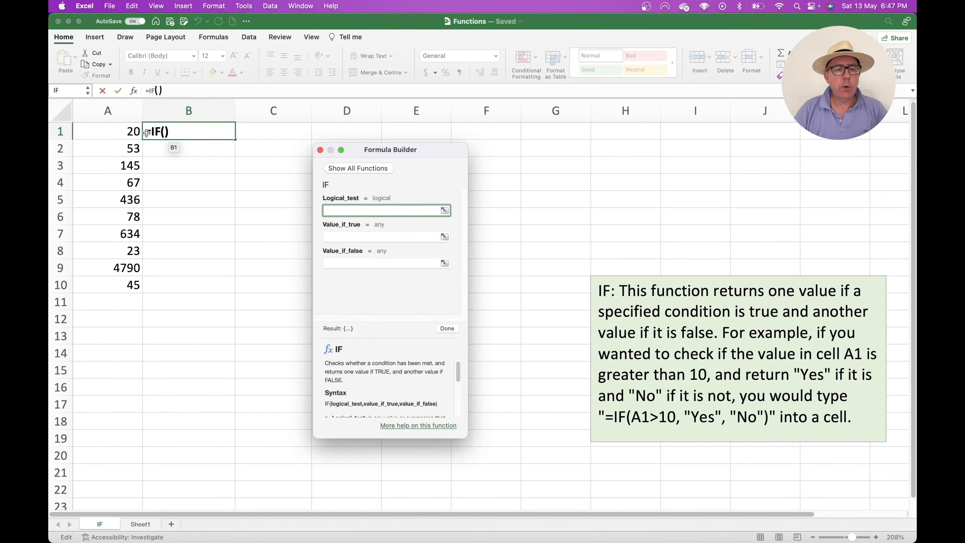
pyautogui.click(130, 131)
pyautogui.write('>10')
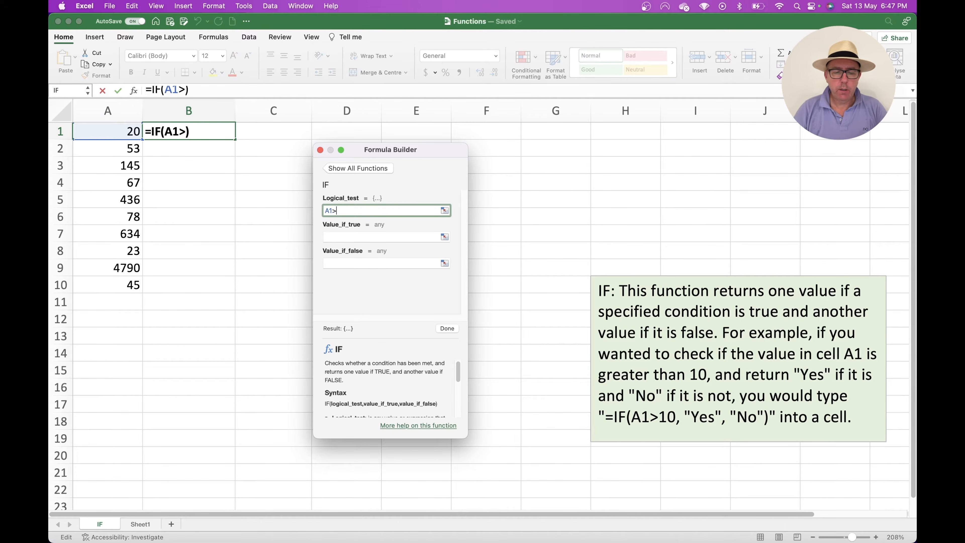
pyautogui.press('BackSpace')
pyautogui.write('00')
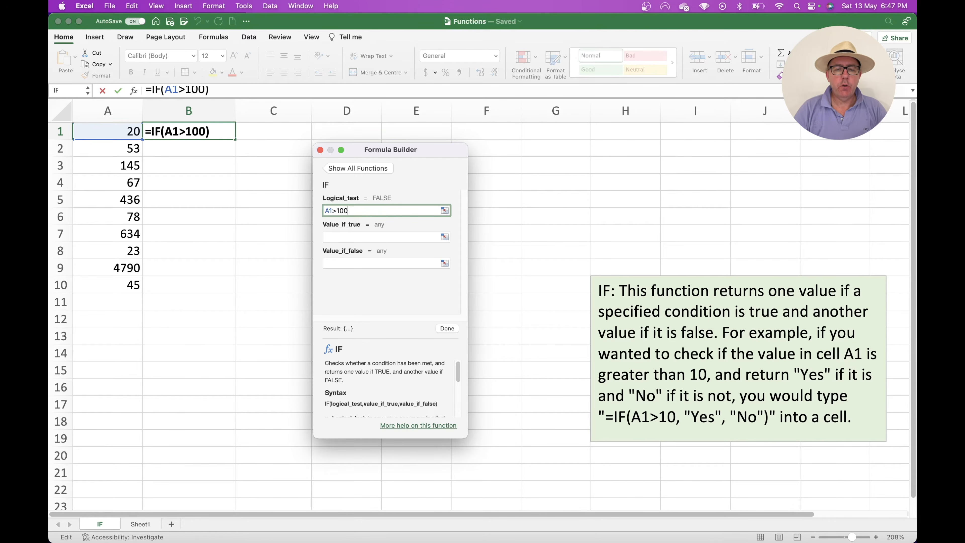
# Step: Set the IF function's true value to "Yes" and false value to "No", and finish the formula in B1
pyautogui.click(364, 237)
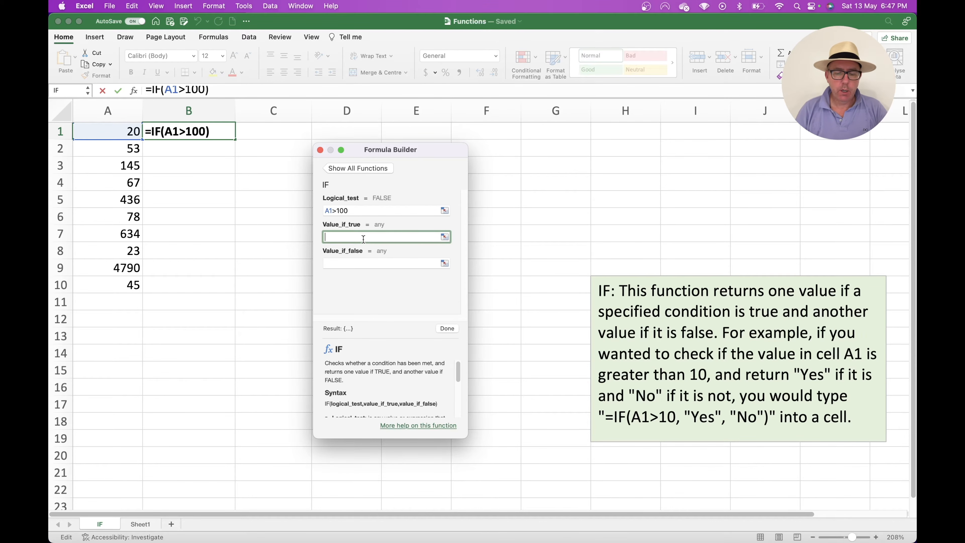
pyautogui.write('"')
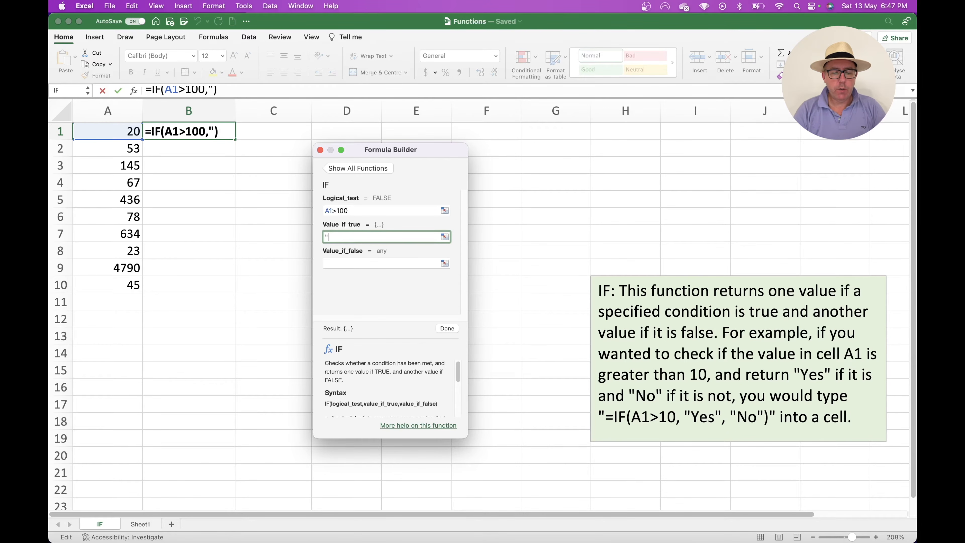
pyautogui.write('Yes"')
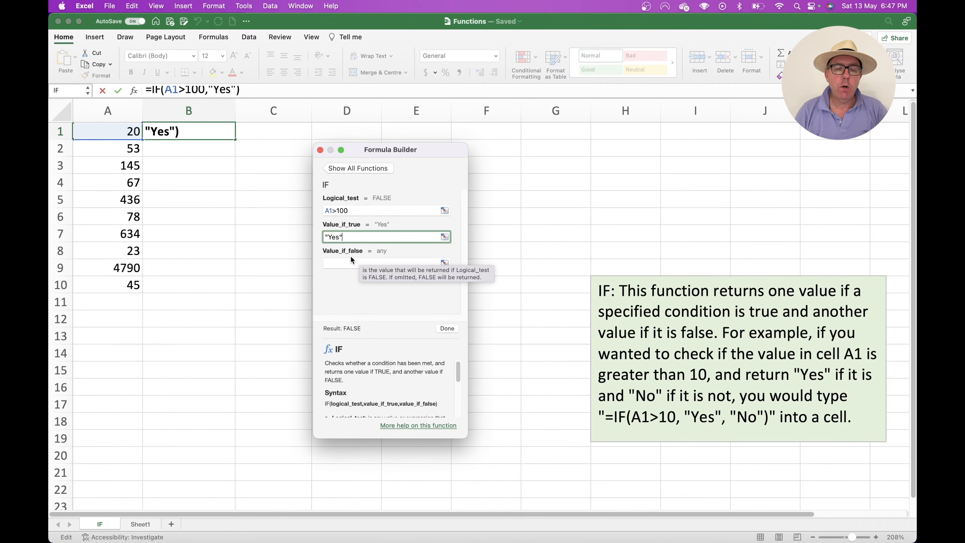
pyautogui.click(344, 262)
pyautogui.write('"')
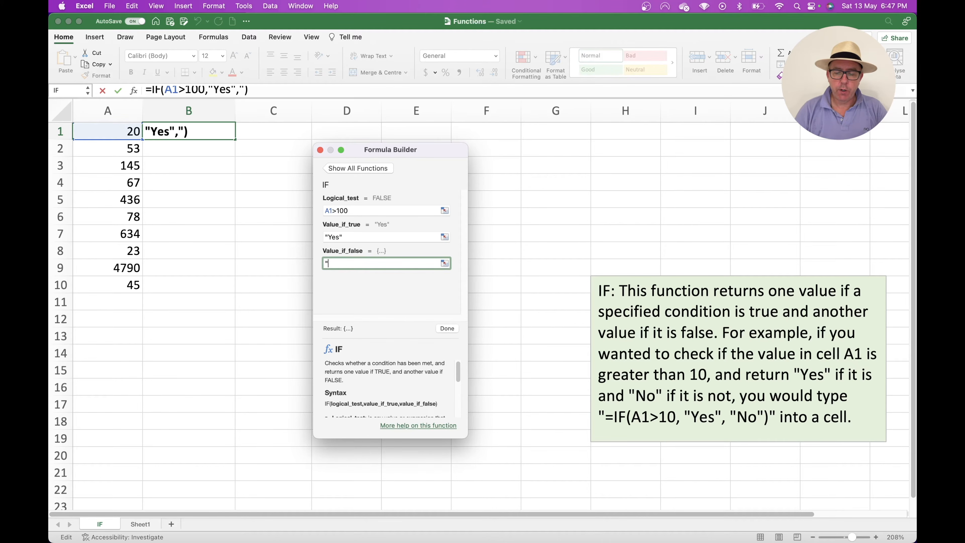
pyautogui.write('No"')
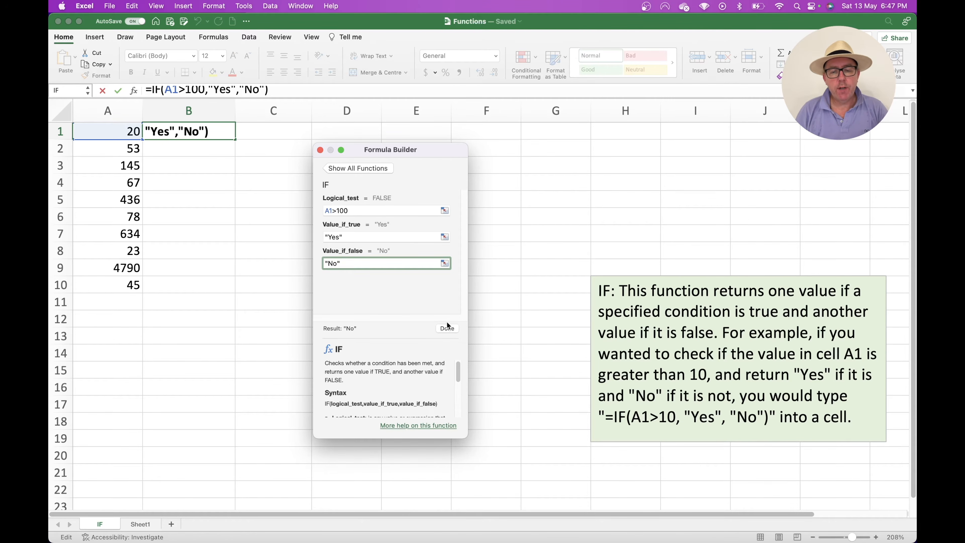
pyautogui.click(451, 329)
# Step: Remove the bold formatting from B1 and close the Formula Builder
pyautogui.click(218, 178)
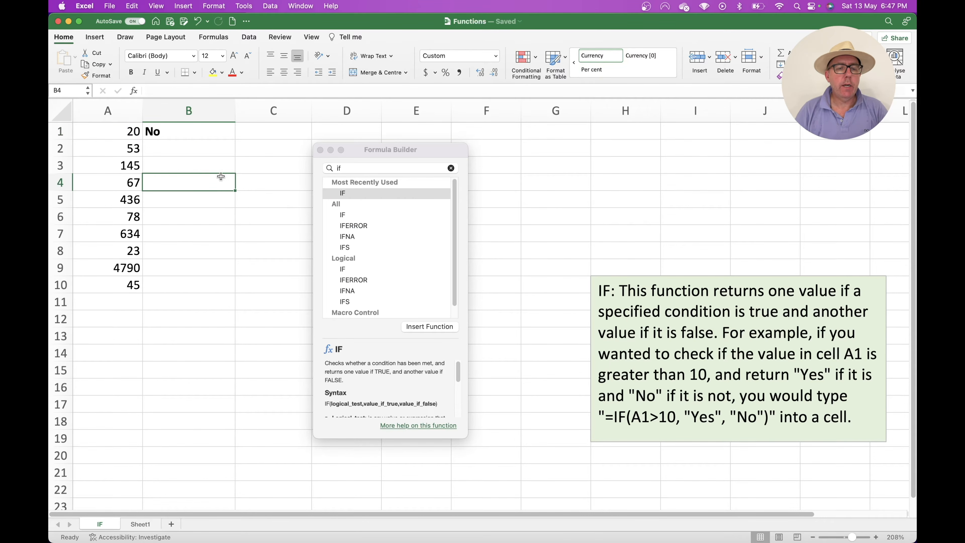
pyautogui.click(171, 133)
pyautogui.press('super+b')
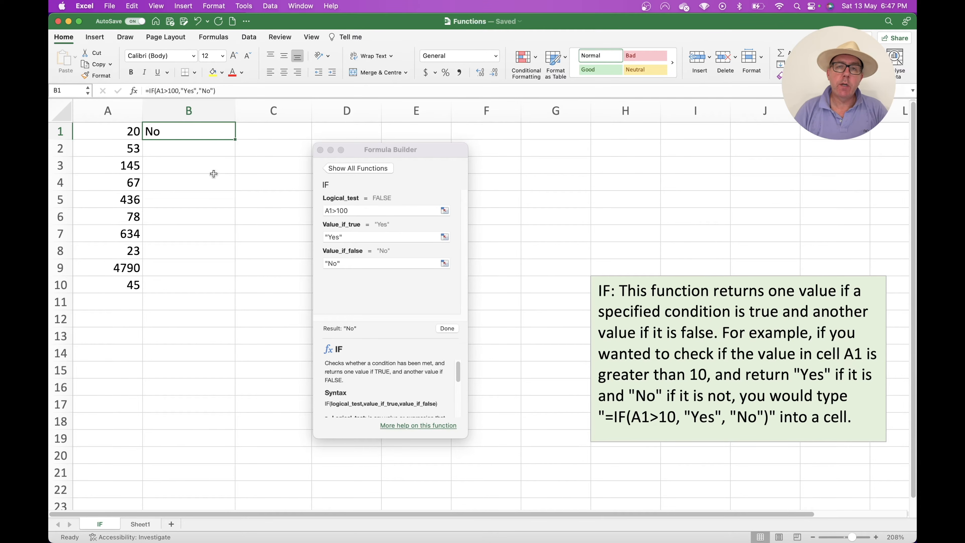
pyautogui.click(320, 149)
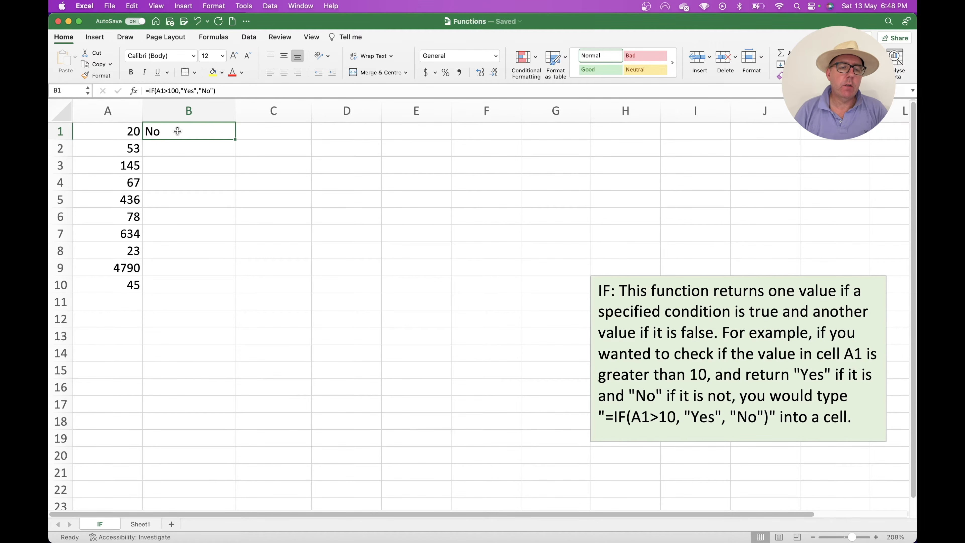
# Step: Examine the full text of the IF formula in cell B1 without changing it
pyautogui.moveTo(233, 91); pyautogui.dragTo(144, 90)
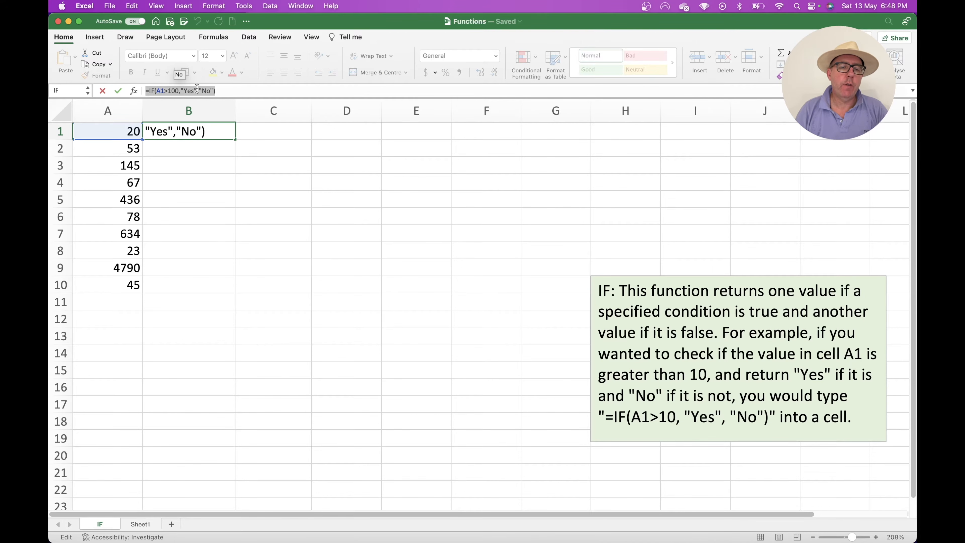
pyautogui.click(237, 91)
pyautogui.press('Return')
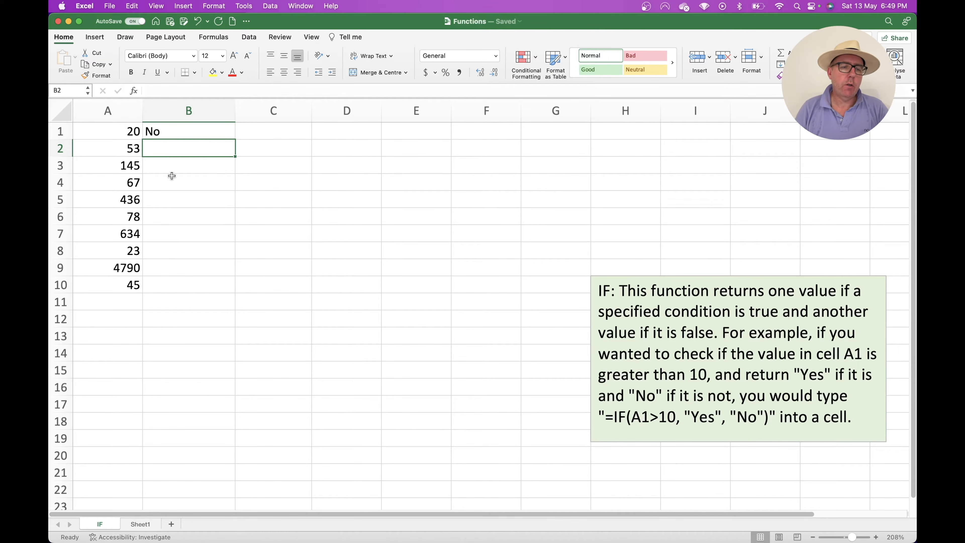
# Step: Enter the formula =IF(A2>100,"Yes","No") directly in cell B2
pyautogui.write('=')
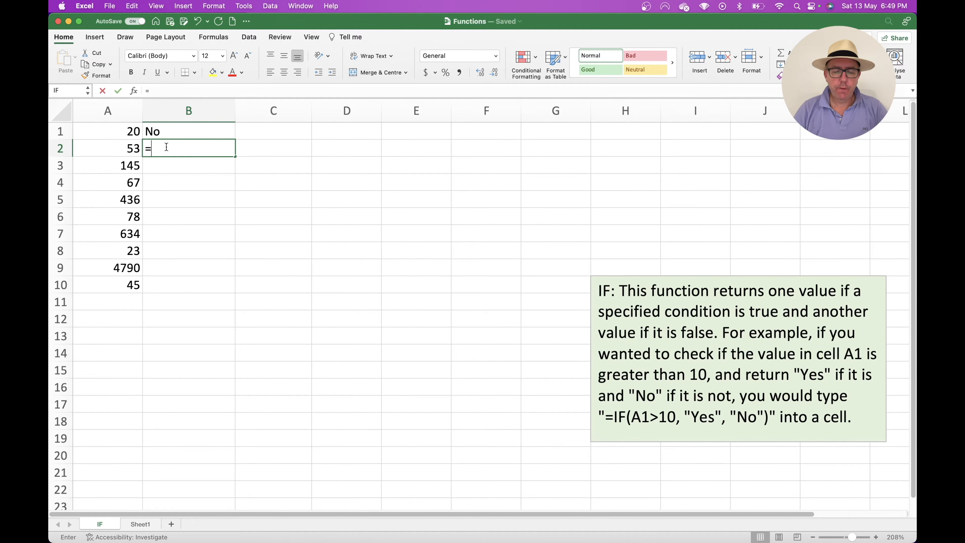
pyautogui.write('if(')
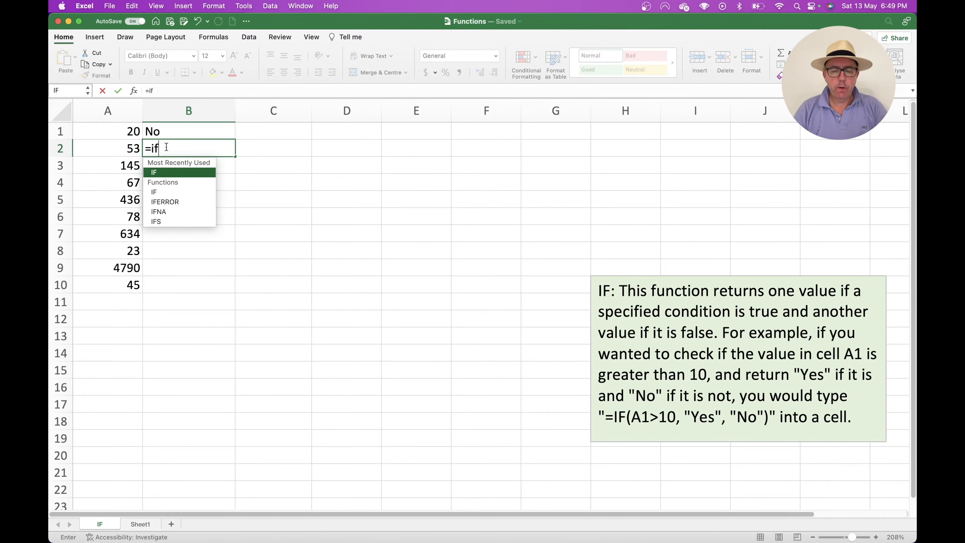
pyautogui.click(126, 148)
pyautogui.write('>10')
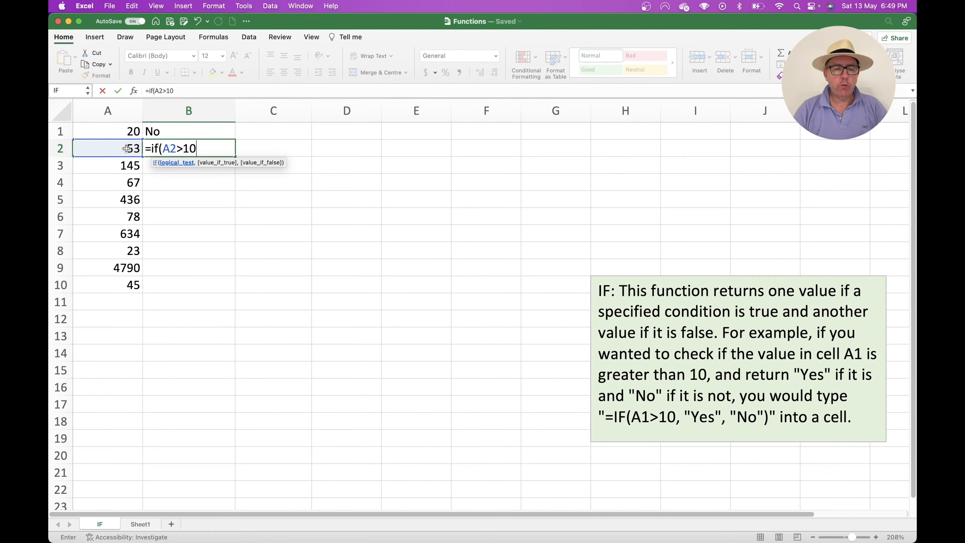
pyautogui.write('0,"Yes"')
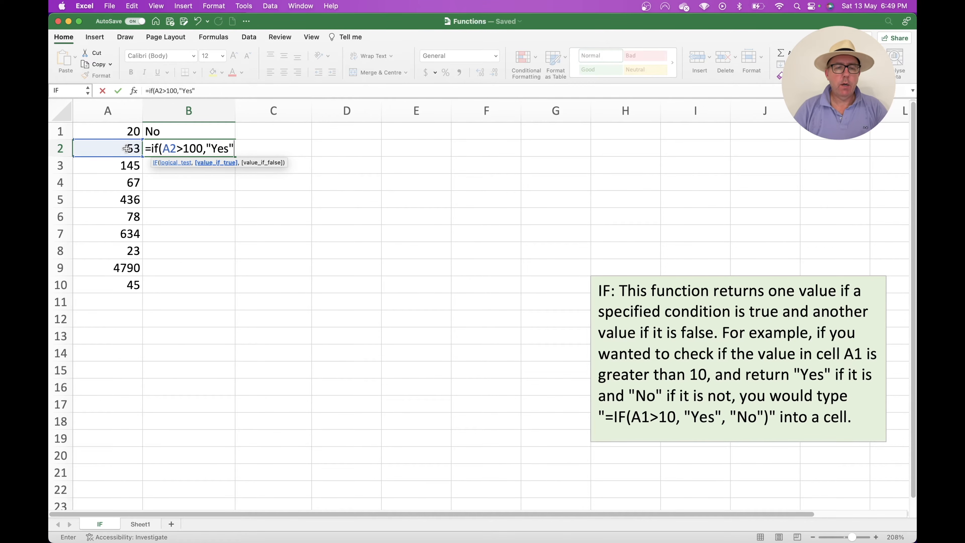
pyautogui.write(',')
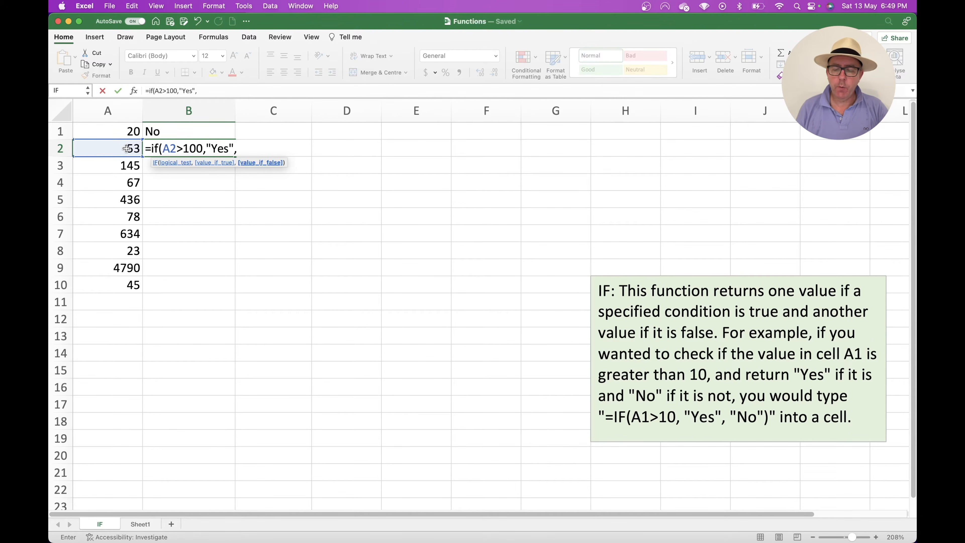
pyautogui.write('"No"')
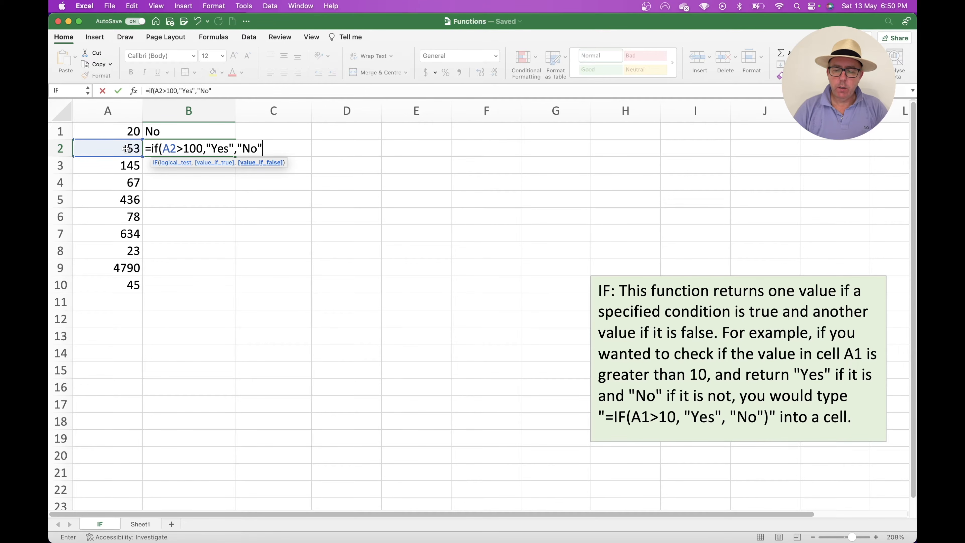
pyautogui.write(')')
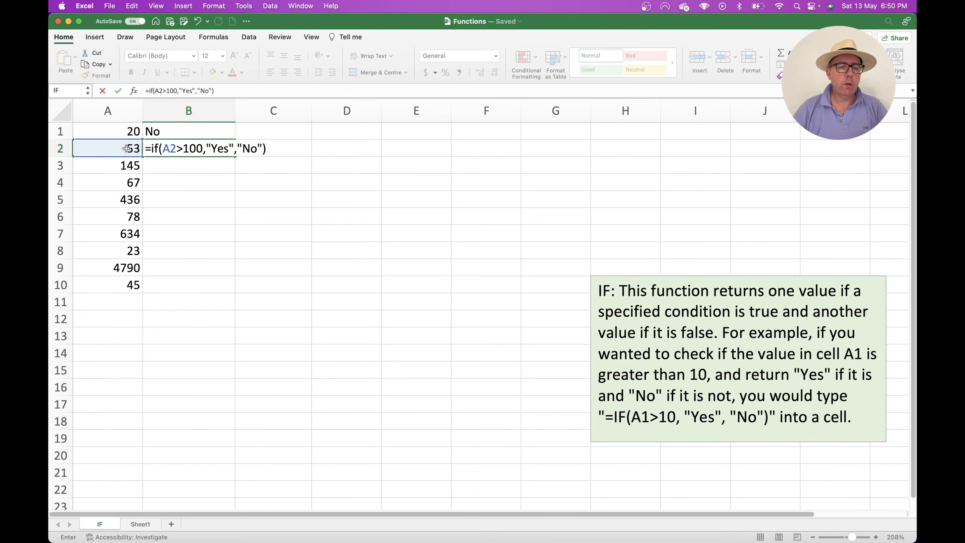
pyautogui.press('Return')
# Step: Fill the formula in B2 down column B to row 10
pyautogui.click(184, 147)
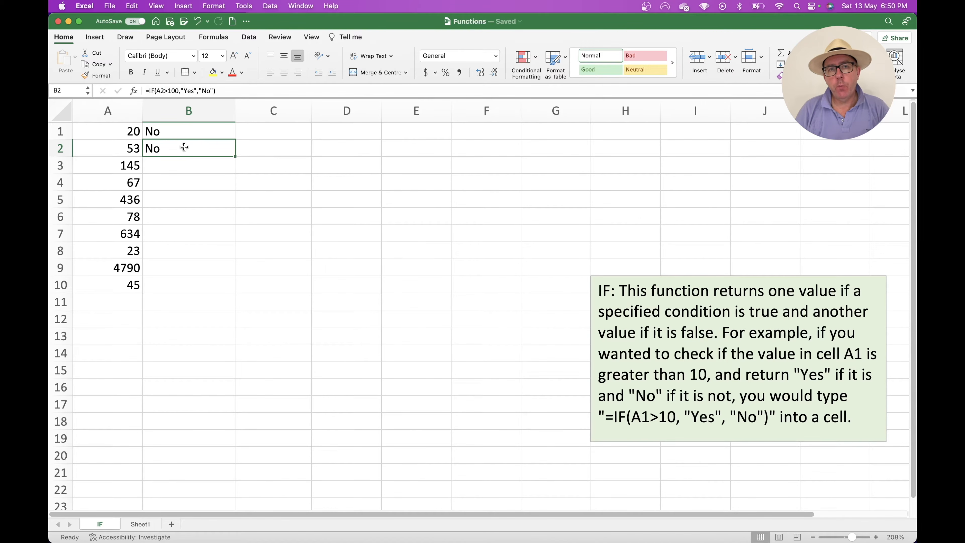
pyautogui.doubleClick(234, 156)
pyautogui.click(293, 181)
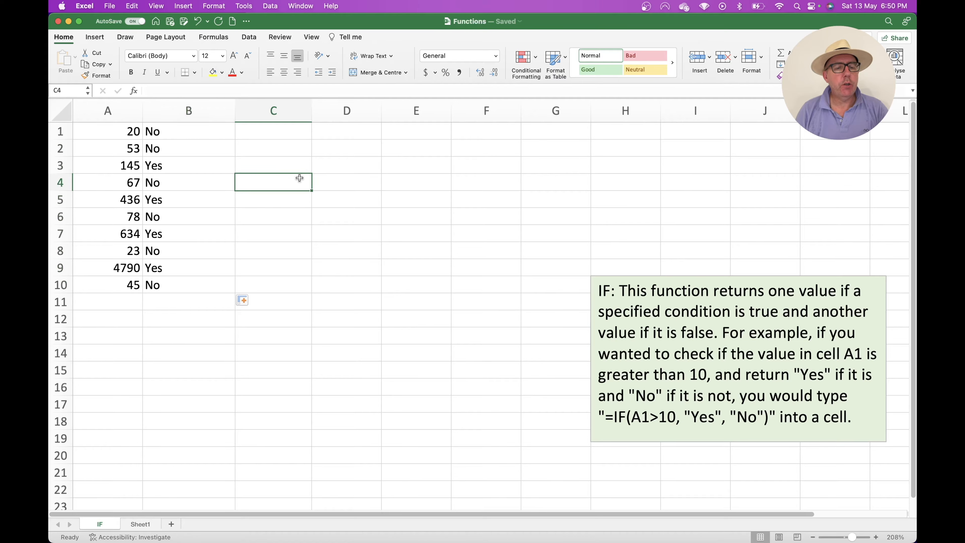
# Step: Compare the values in A3, A5, A7 and A9 with the IF results beside them in column B
pyautogui.click(138, 167)
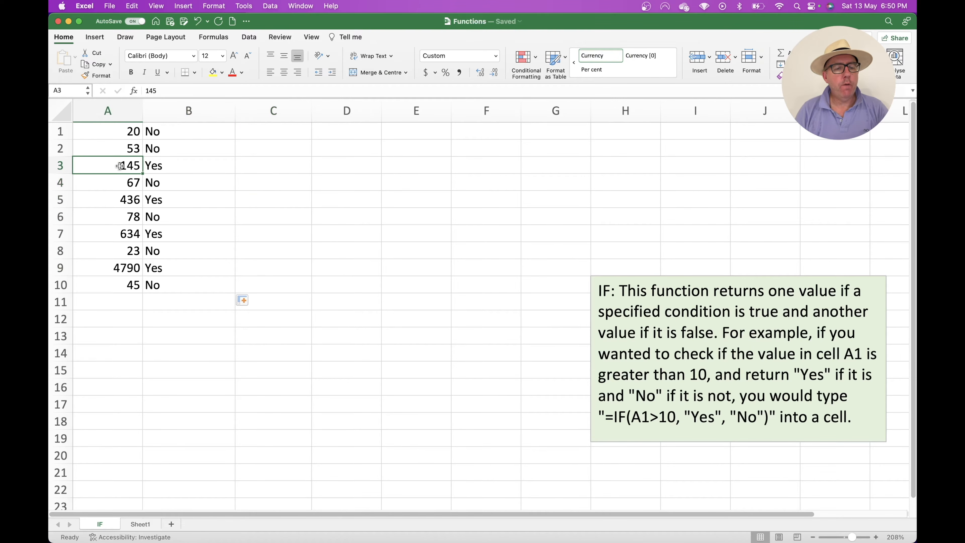
pyautogui.click(196, 163)
pyautogui.click(133, 198)
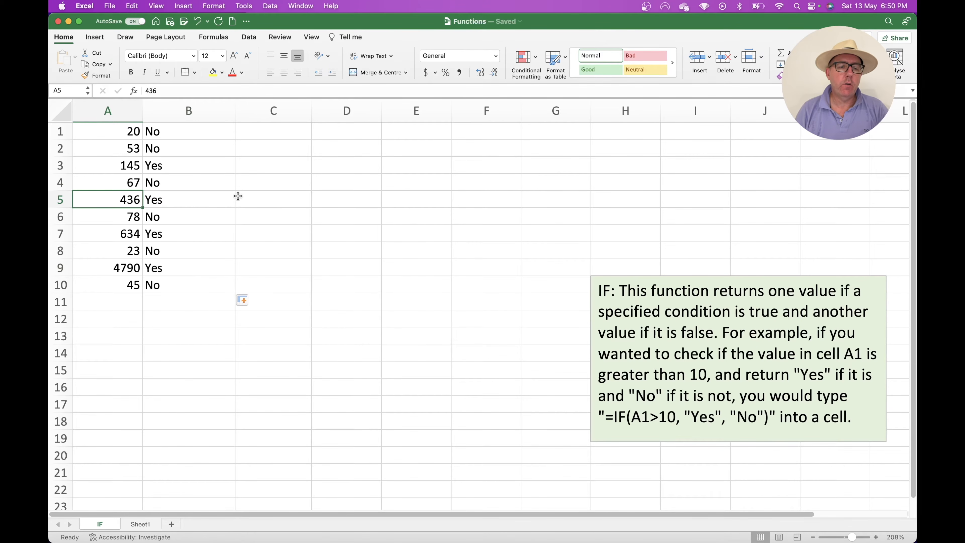
pyautogui.click(129, 233)
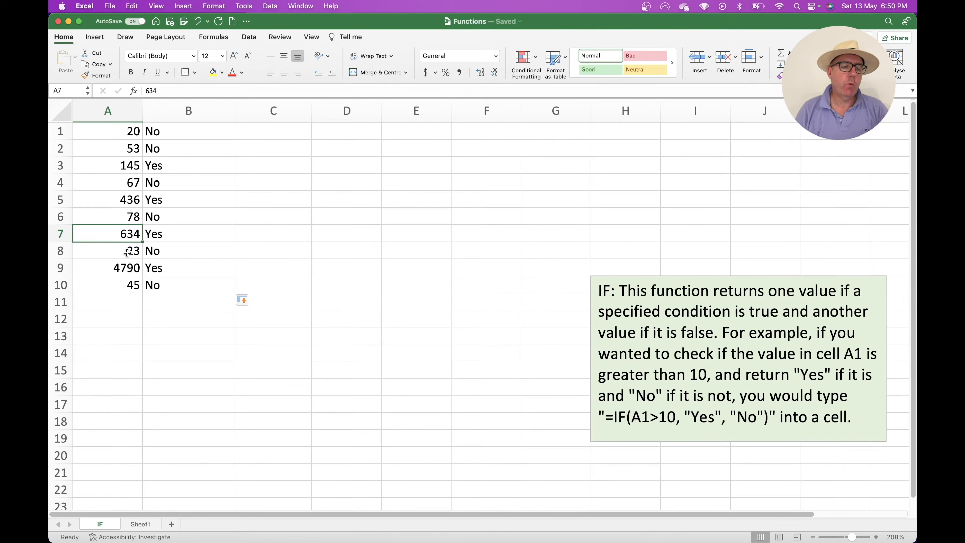
pyautogui.click(127, 267)
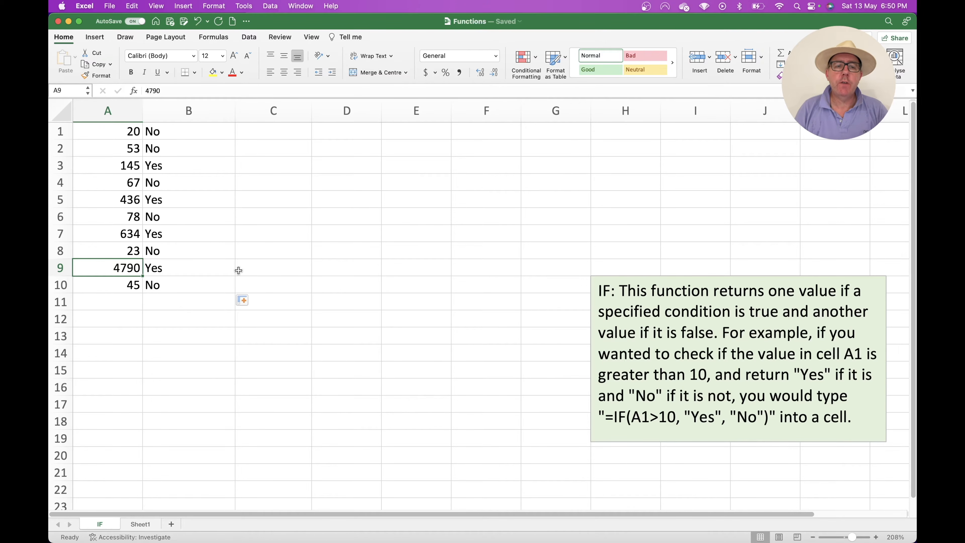
# Step: Clear the contents of range A1:B10 and select cell A1
pyautogui.moveTo(114, 136); pyautogui.dragTo(197, 292)
pyautogui.press('Delete')
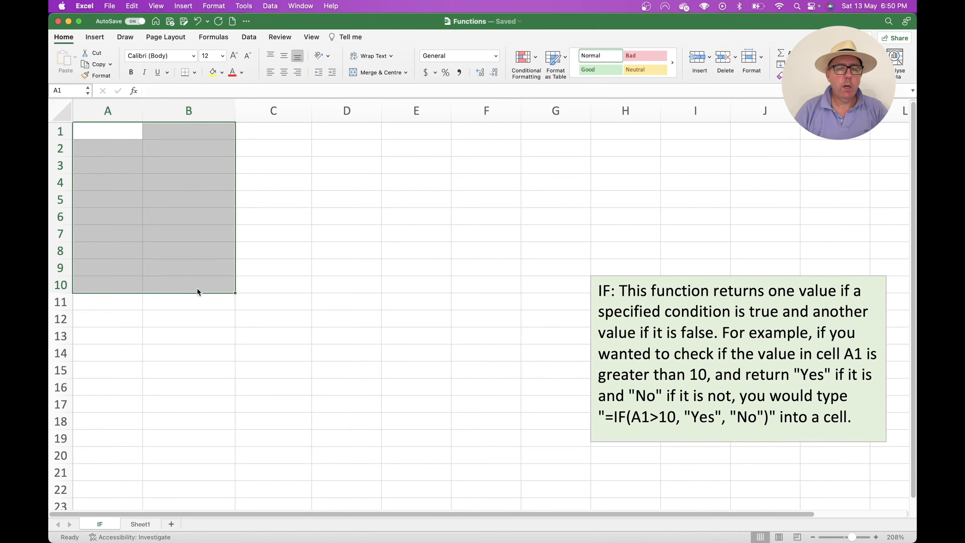
pyautogui.click(110, 134)
pyautogui.press('super+c')
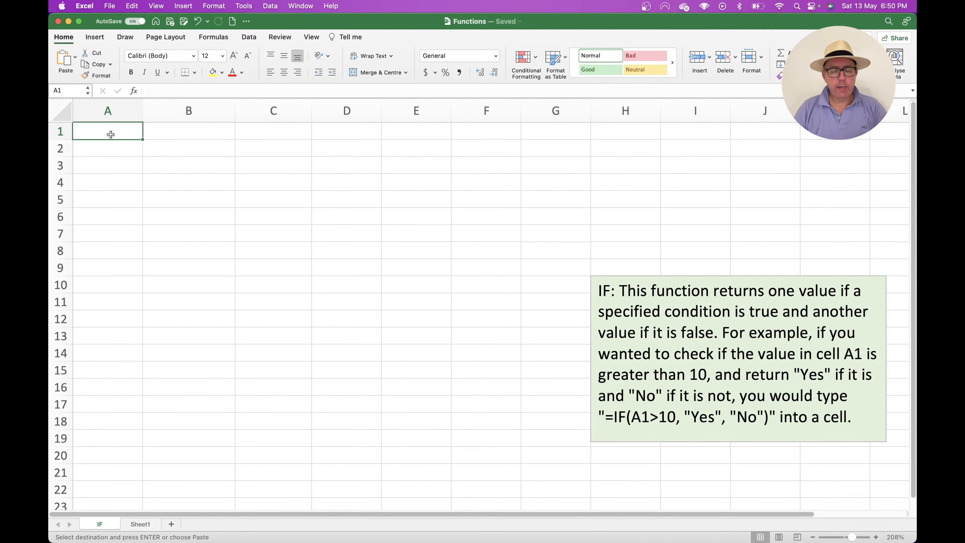
# Step: Paste the copied expense table at A1 and review its Monthly Budget and Actual Spend columns
pyautogui.press('super+v')
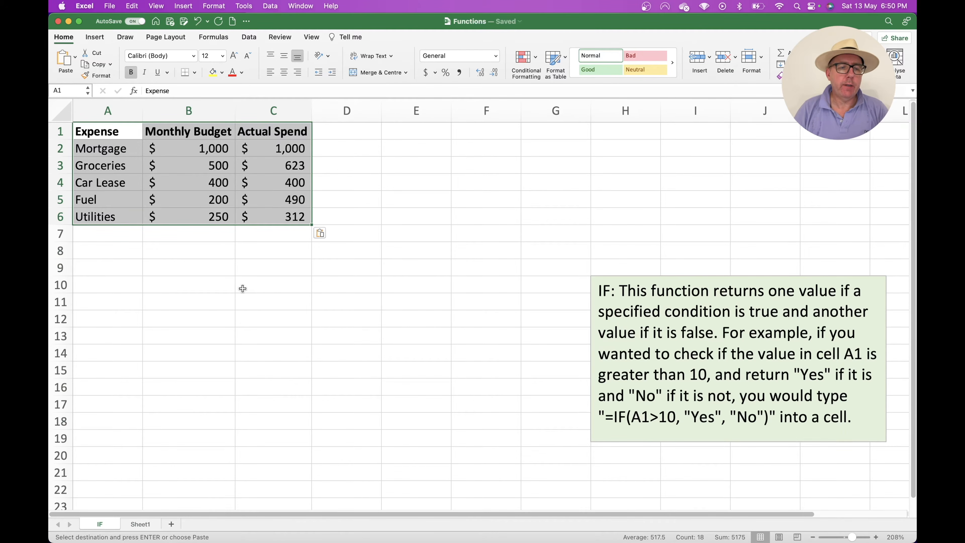
pyautogui.click(243, 289)
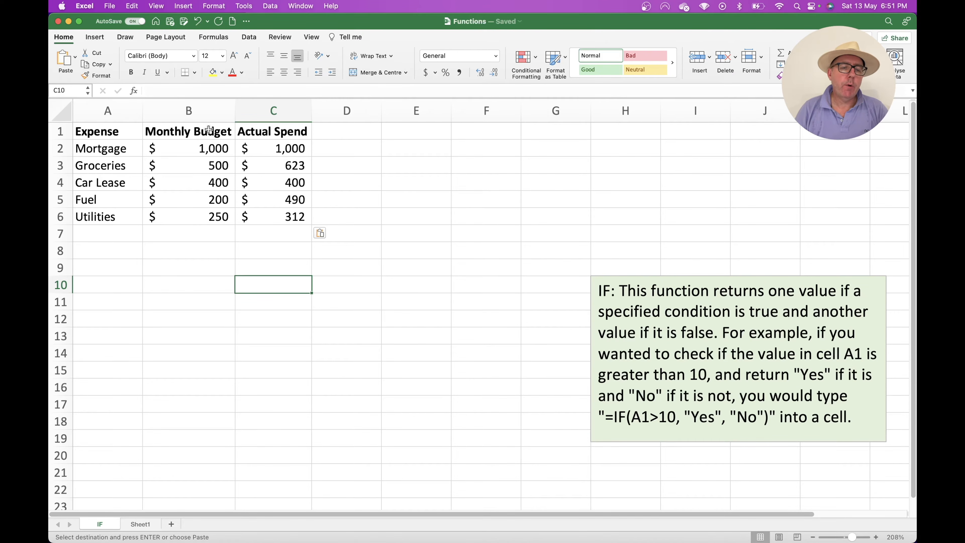
pyautogui.click(211, 152)
pyautogui.click(212, 165)
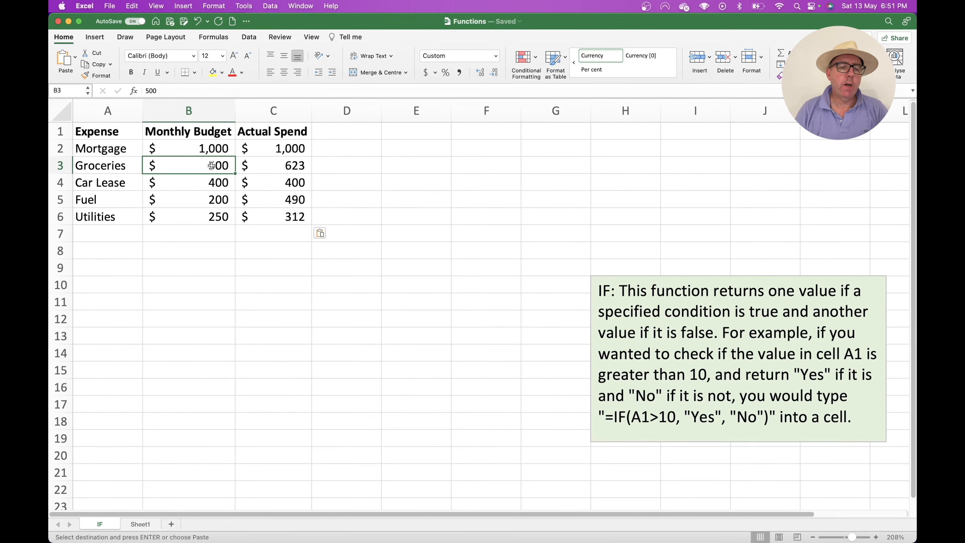
pyautogui.moveTo(206, 148); pyautogui.dragTo(208, 211)
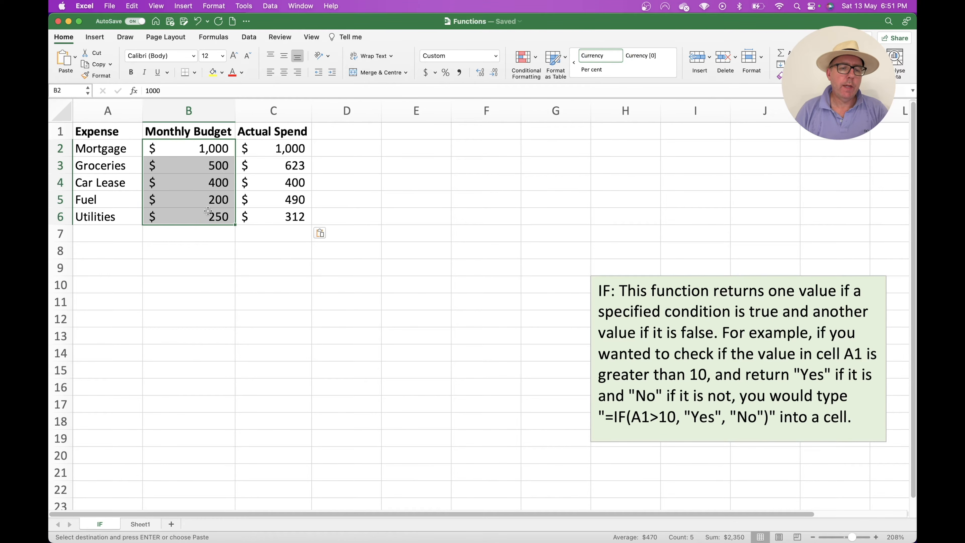
pyautogui.moveTo(272, 148); pyautogui.dragTo(271, 209)
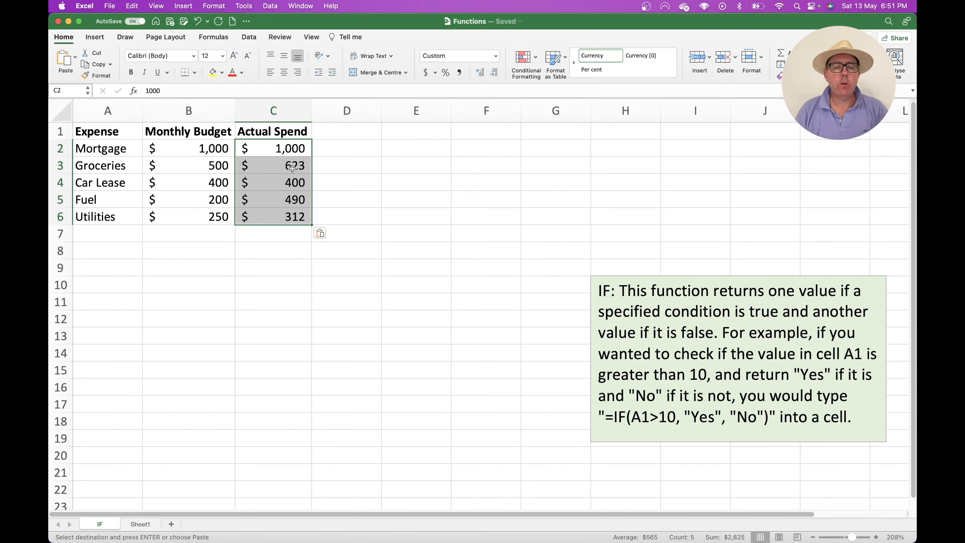
# Step: Insert the IF function in cell D2 with the logical test C2>B2
pyautogui.click(348, 146)
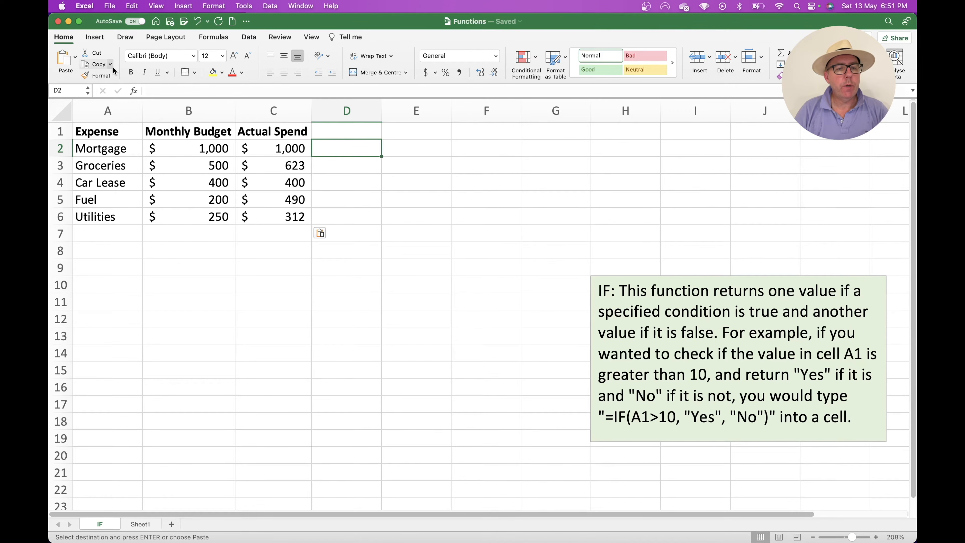
pyautogui.click(133, 91)
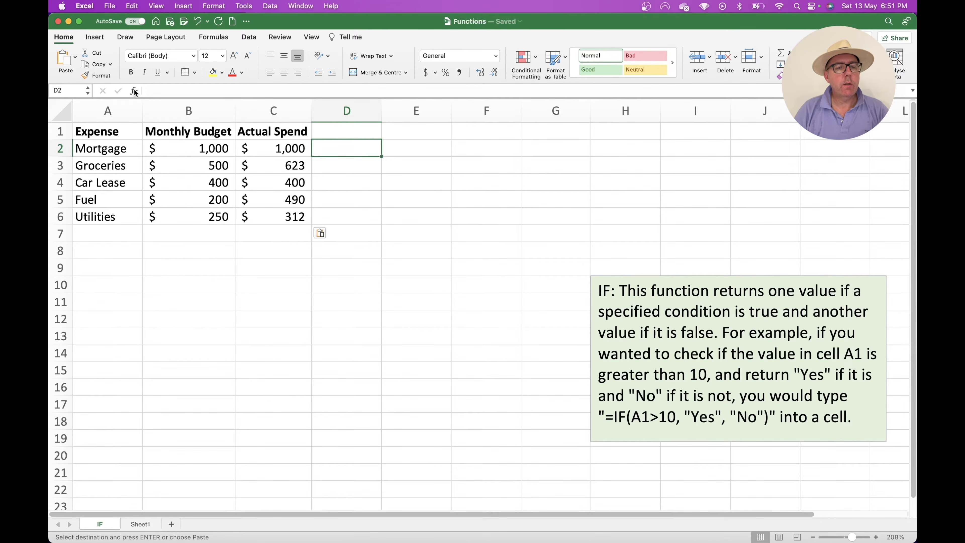
pyautogui.click(797, 150)
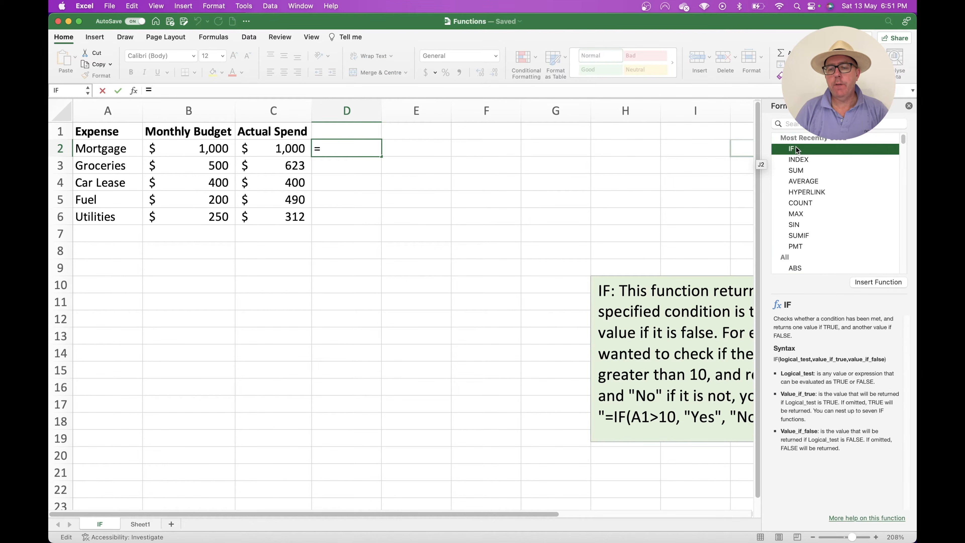
pyautogui.click(874, 283)
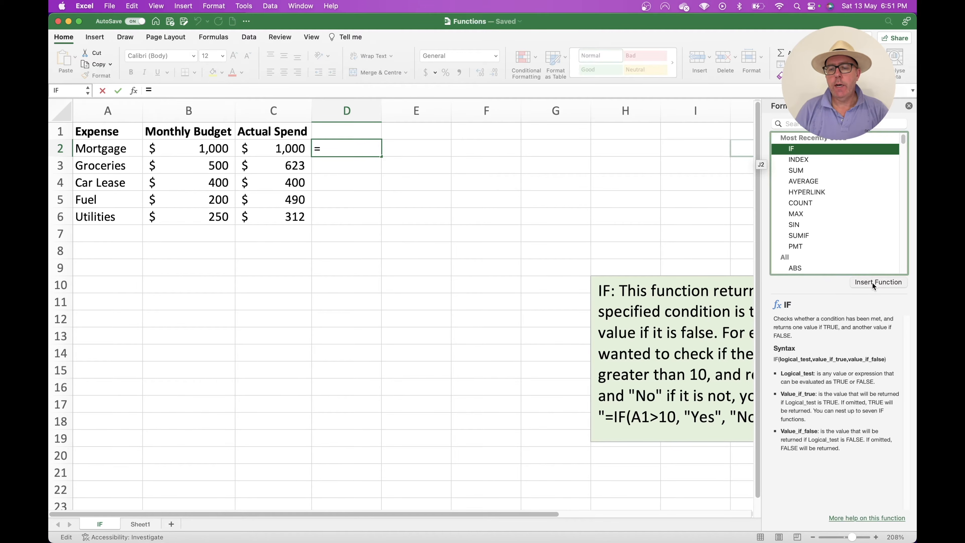
pyautogui.moveTo(816, 107); pyautogui.dragTo(470, 170)
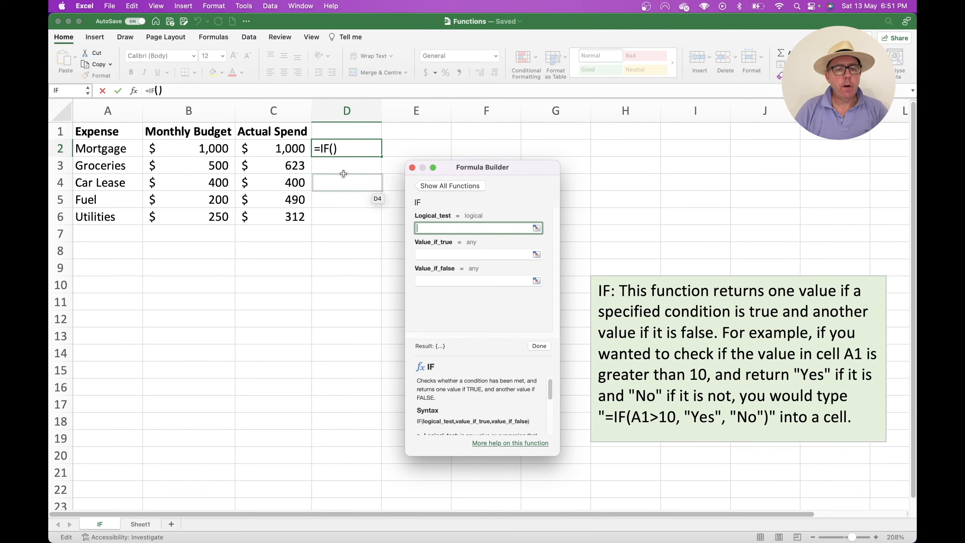
pyautogui.click(299, 148)
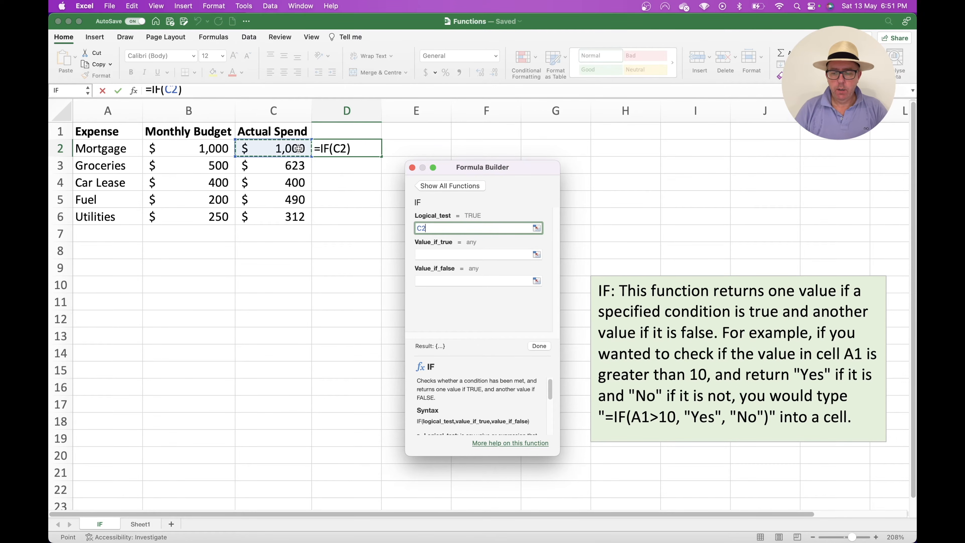
pyautogui.write('>')
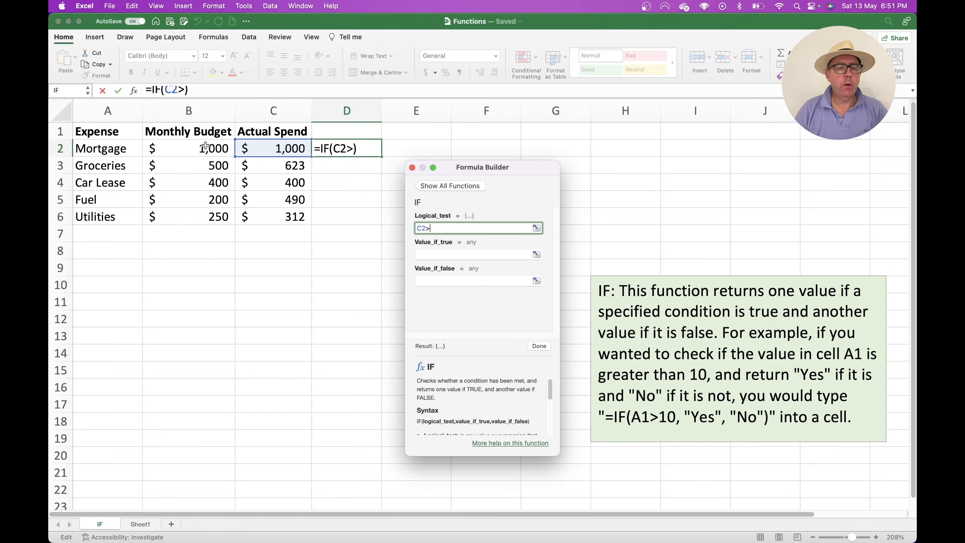
pyautogui.click(205, 147)
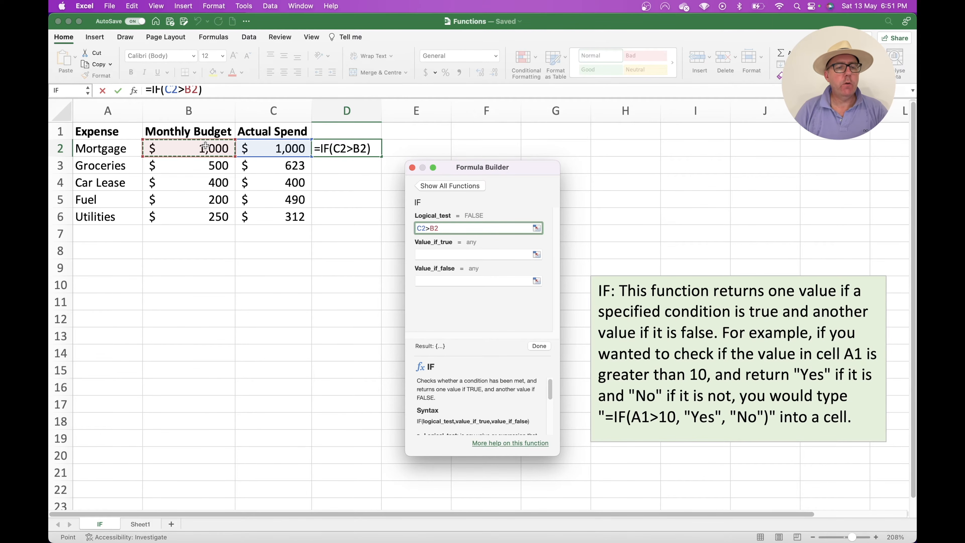
# Step: Complete the IF formula in D2 to return "Over Budget" if true and "OK" if false, and close the Formula Builder
pyautogui.click(469, 254)
pyautogui.write('"Over Budget')
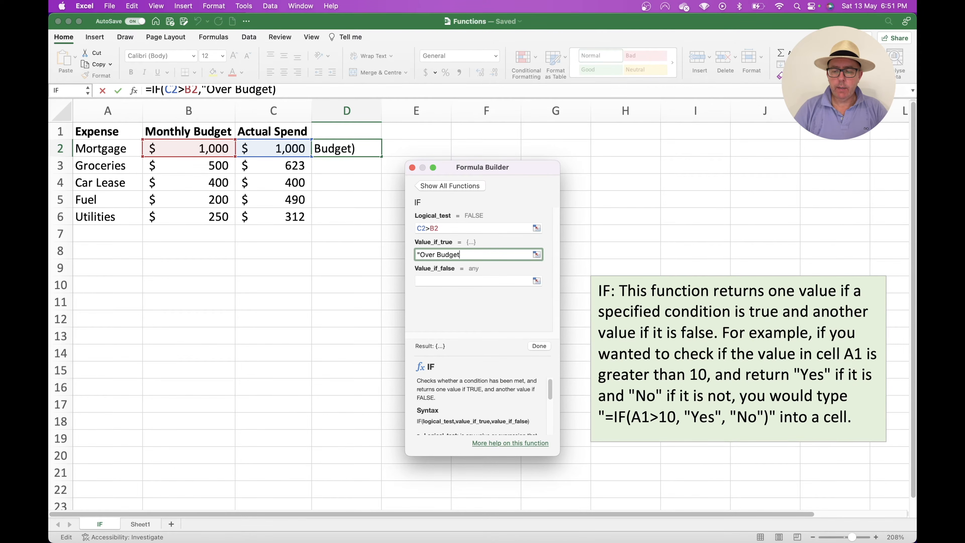
pyautogui.write('"')
pyautogui.click(445, 280)
pyautogui.write('"OK"')
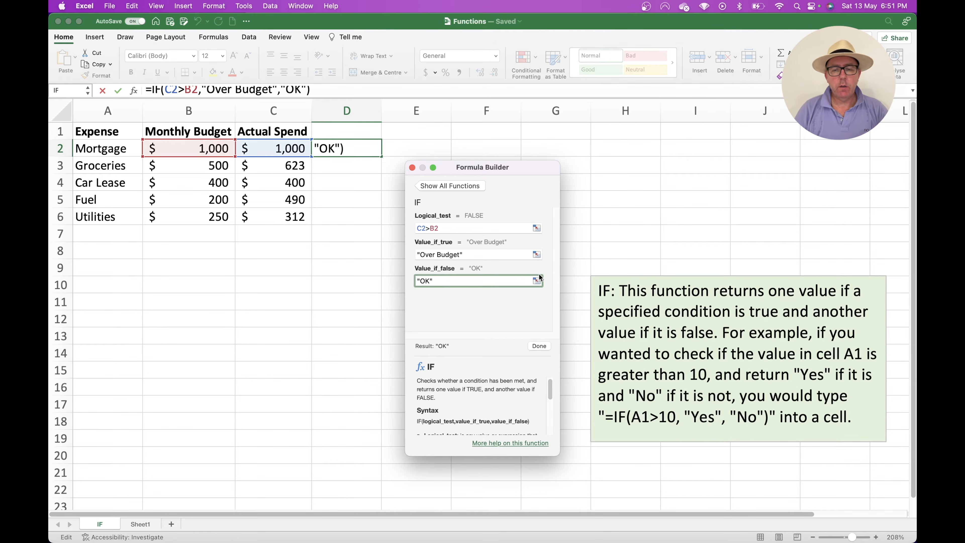
pyautogui.click(539, 346)
pyautogui.click(363, 267)
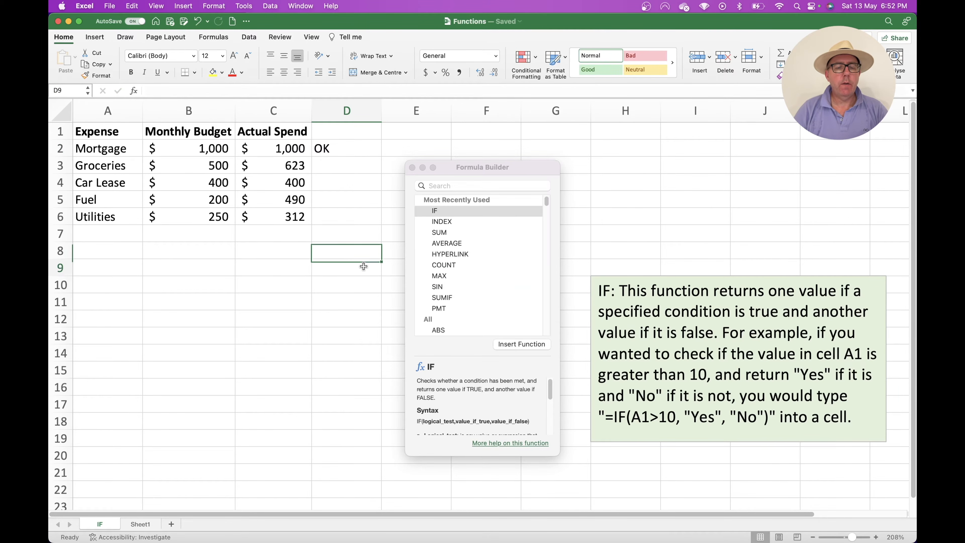
pyautogui.click(412, 167)
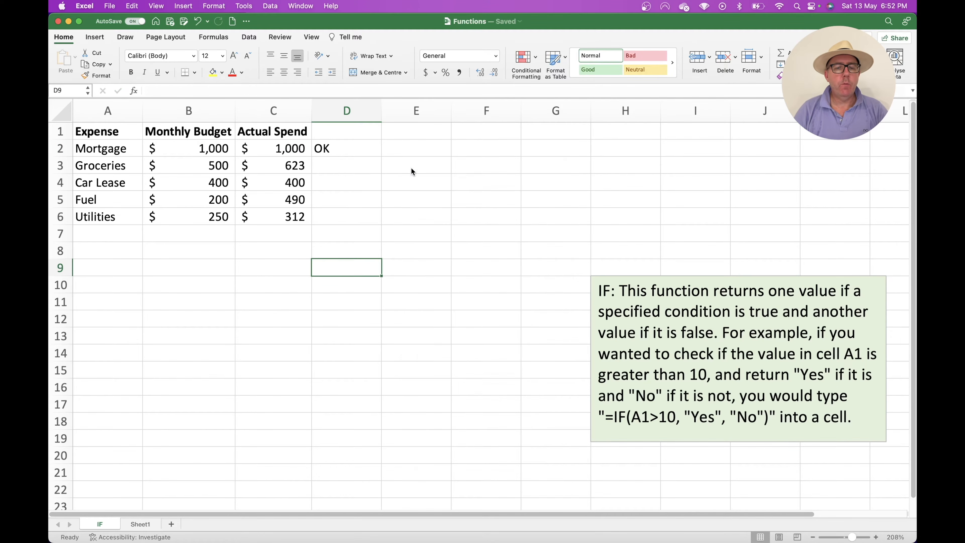
# Step: Fill the IF formula in D2 down column D to row 6 and check the results against budget and spend
pyautogui.click(291, 148)
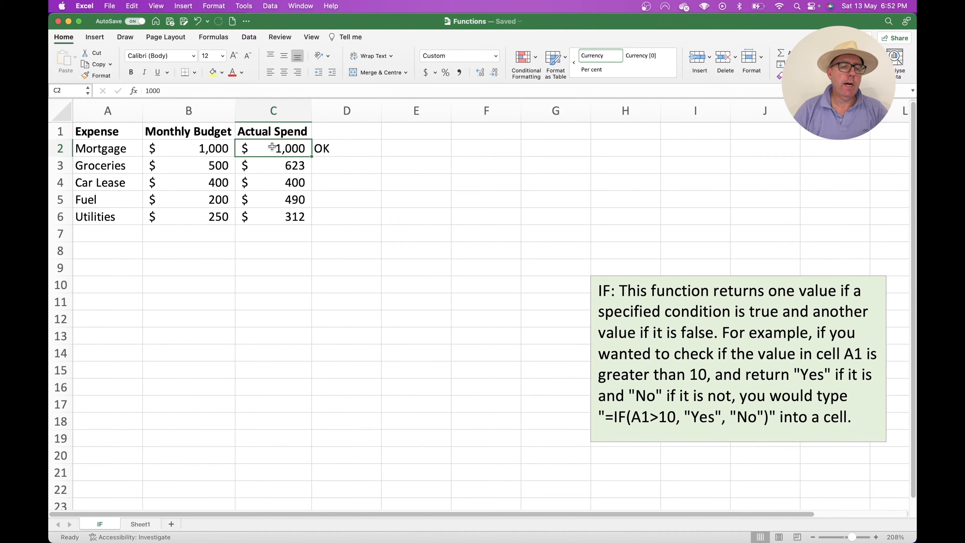
pyautogui.click(214, 148)
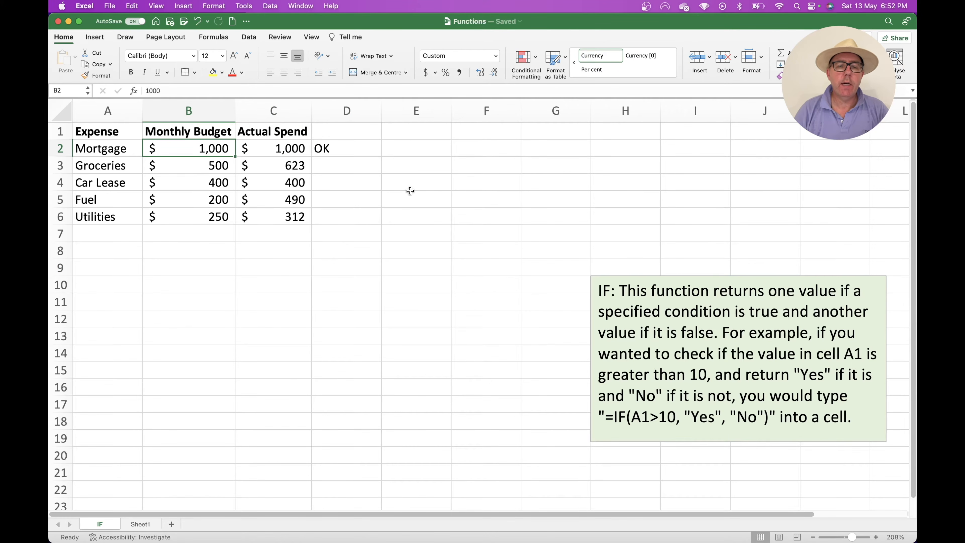
pyautogui.click(371, 147)
pyautogui.moveTo(378, 156); pyautogui.dragTo(381, 219)
pyautogui.click(437, 194)
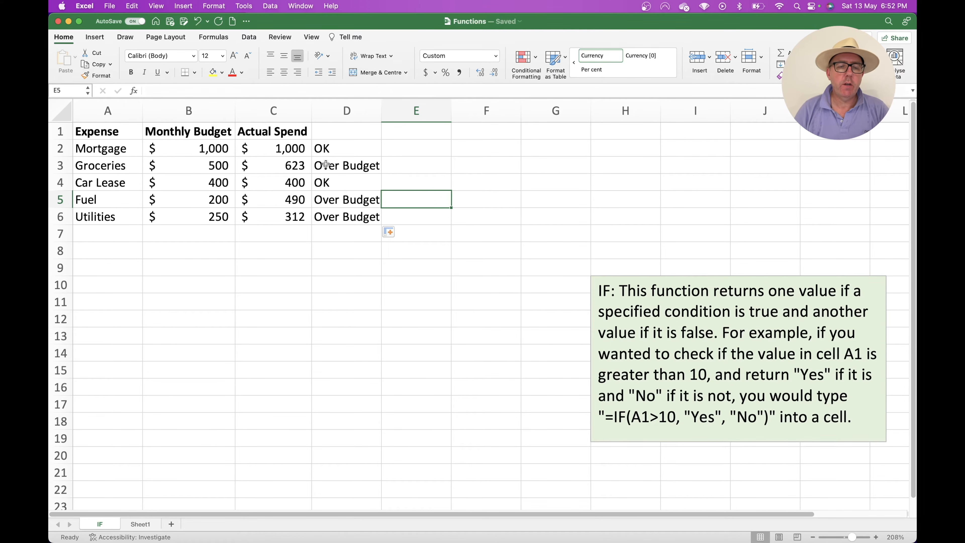
pyautogui.click(343, 183)
pyautogui.click(342, 201)
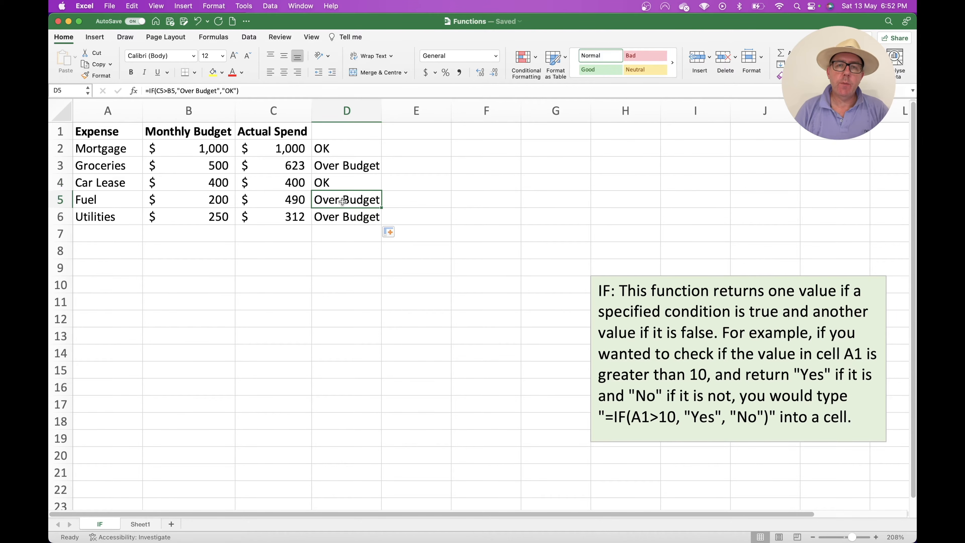
pyautogui.click(339, 219)
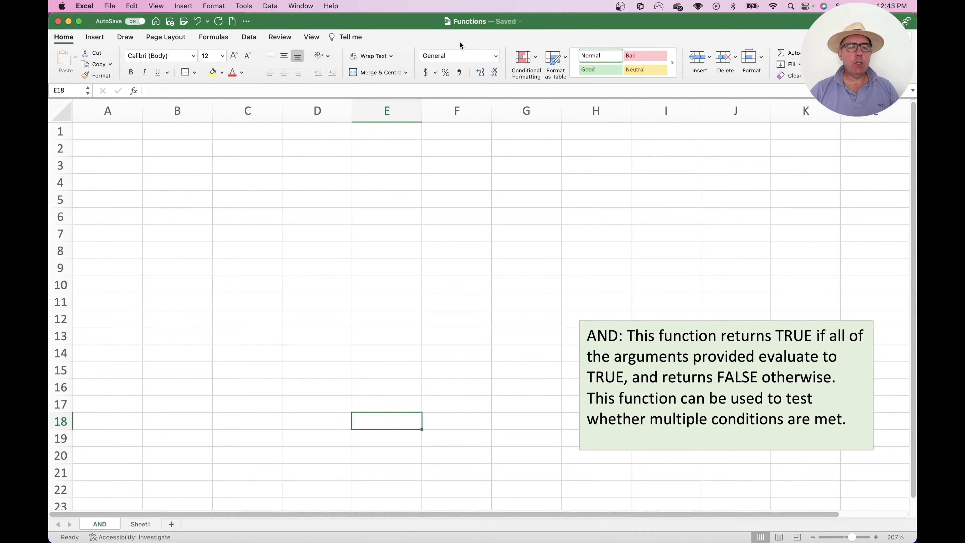
# Step: Paste the copied table with Name, College Degree and Years Experience columns at A1 of the AND sheet
pyautogui.click(118, 133)
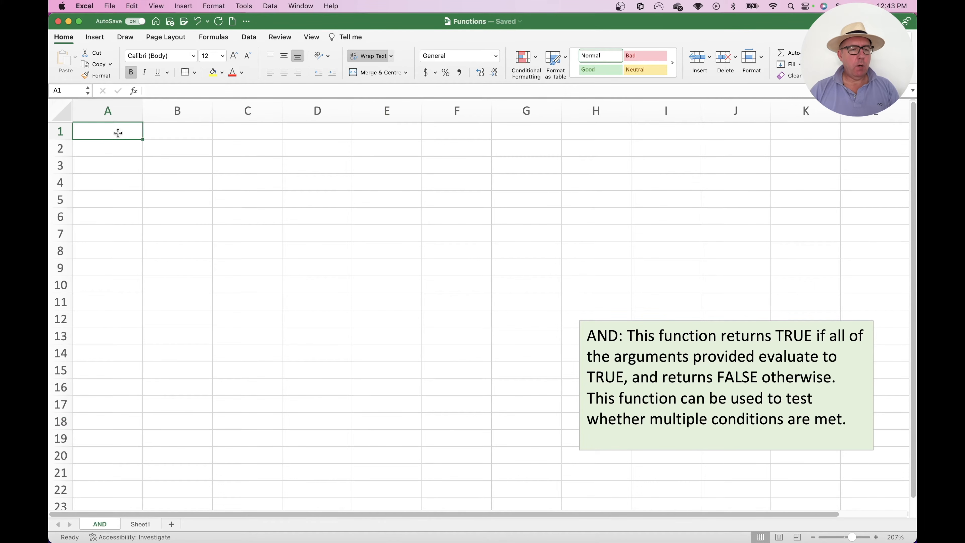
pyautogui.press('super+c')
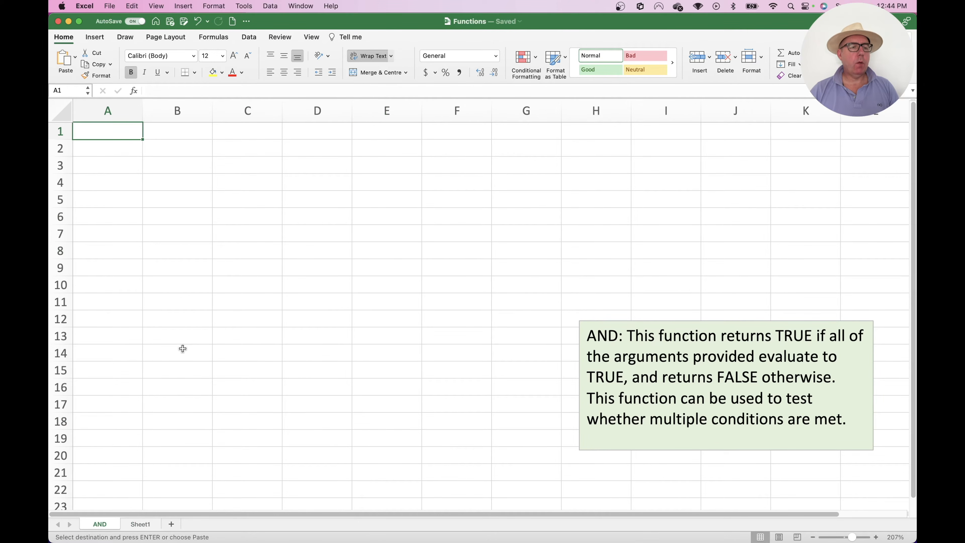
pyautogui.press('super+v')
pyautogui.click(227, 182)
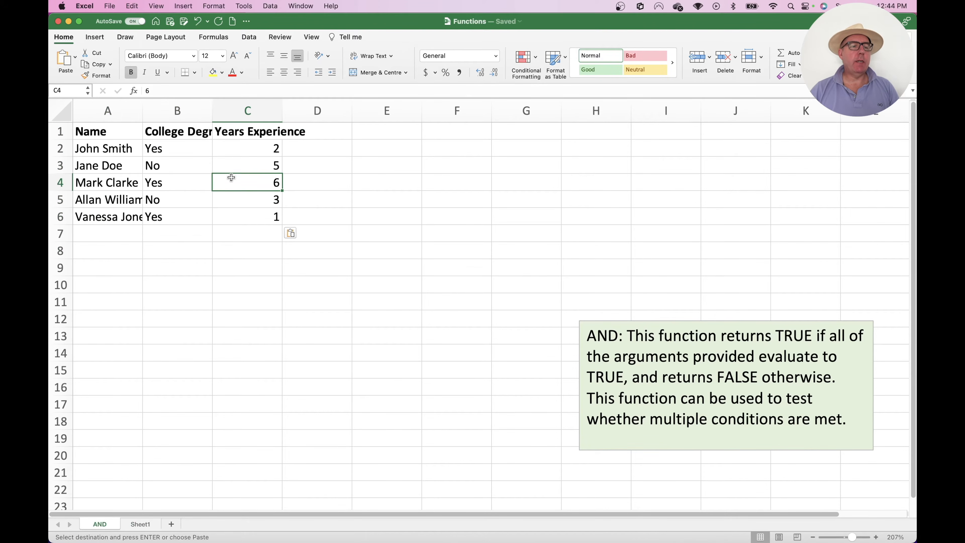
# Step: Widen columns A, B and C so the names and headings fit
pyautogui.doubleClick(212, 110)
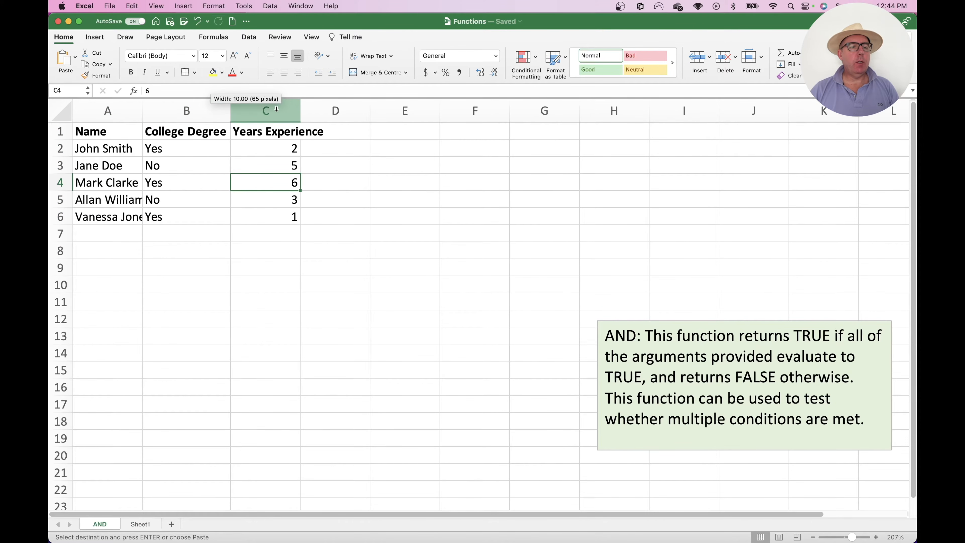
pyautogui.doubleClick(300, 104)
pyautogui.moveTo(143, 111); pyautogui.dragTo(167, 110)
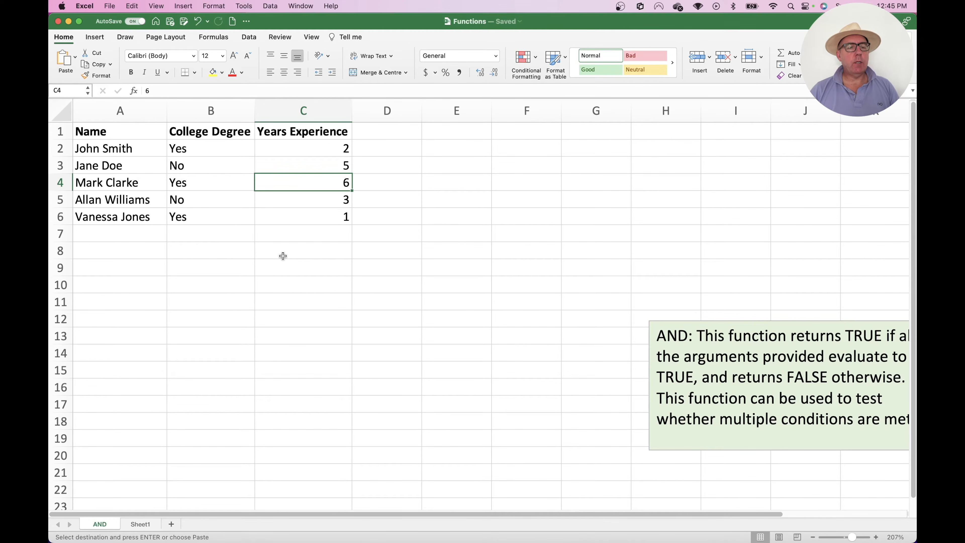
# Step: Insert the AND function in D2 with the Formula Builder and detach the builder as a floating window over the sheet
pyautogui.click(213, 149)
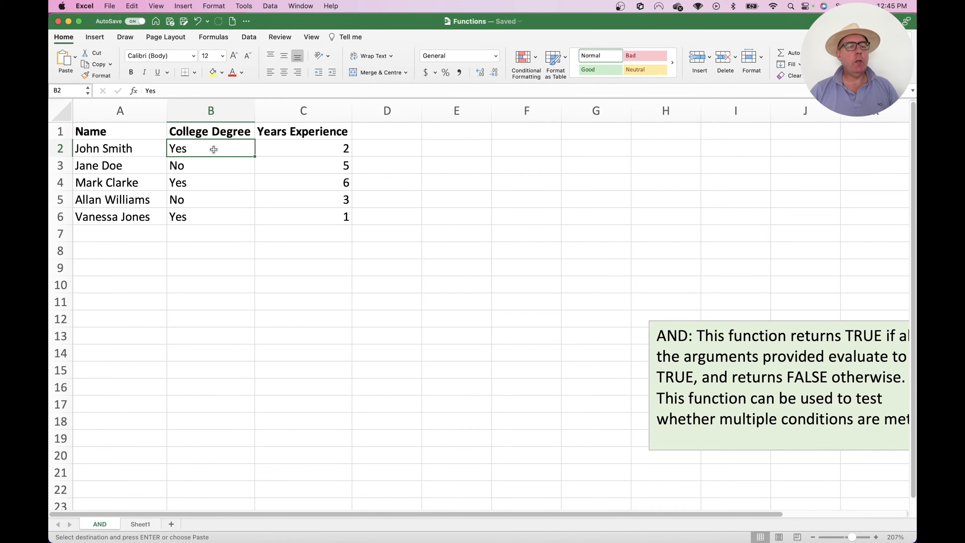
pyautogui.click(295, 149)
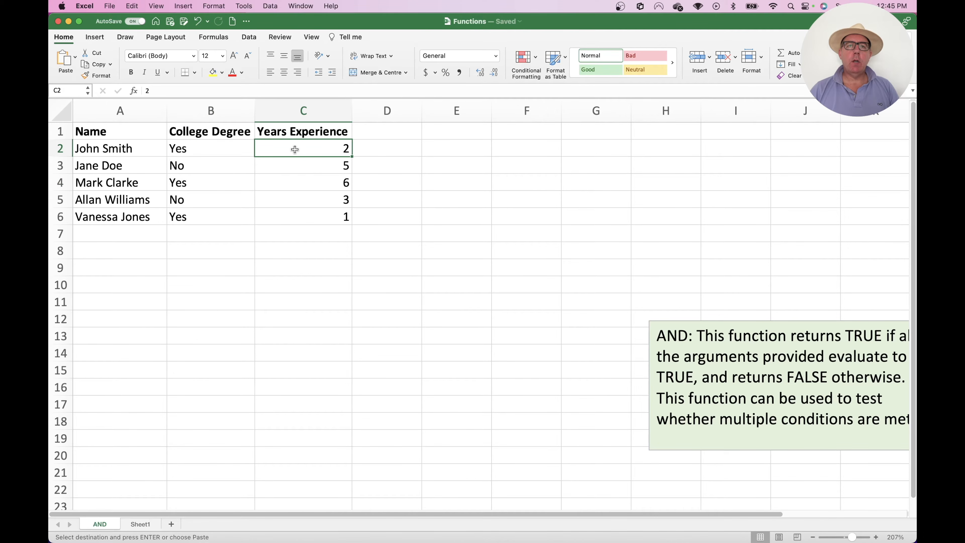
pyautogui.click(391, 149)
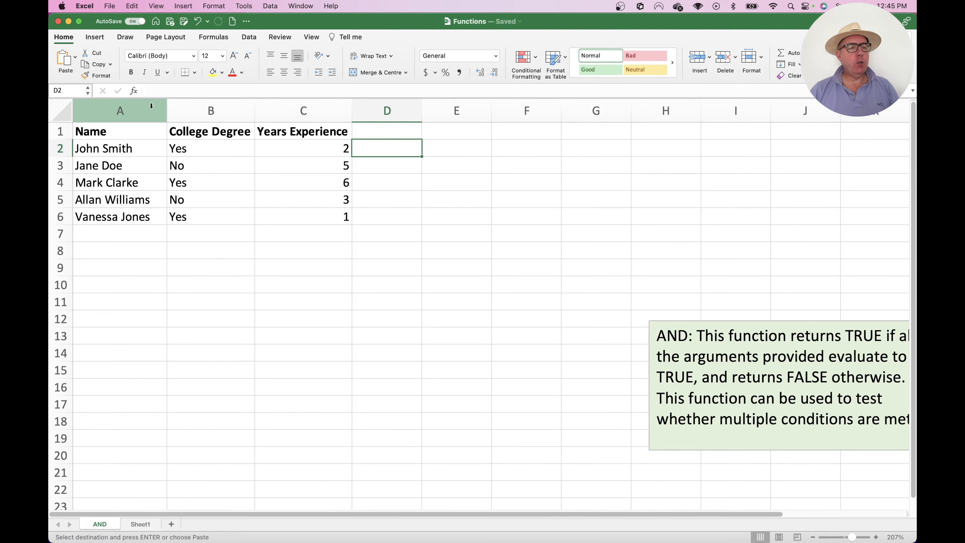
pyautogui.click(134, 91)
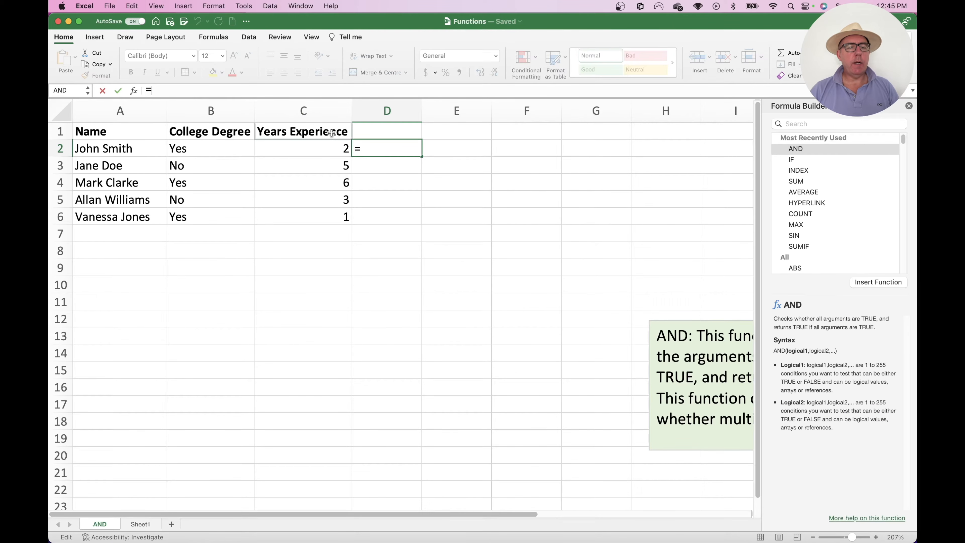
pyautogui.write('and')
pyautogui.click(829, 148)
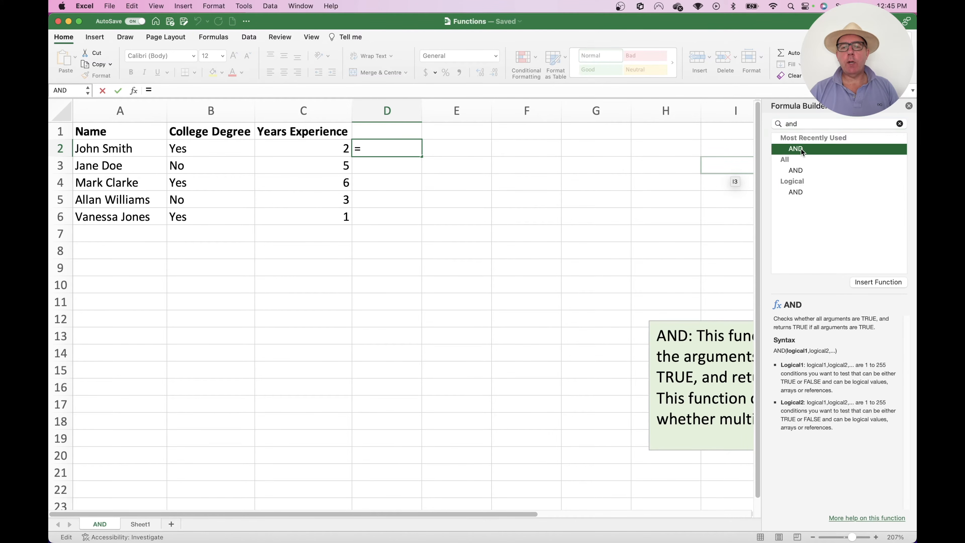
pyautogui.click(878, 282)
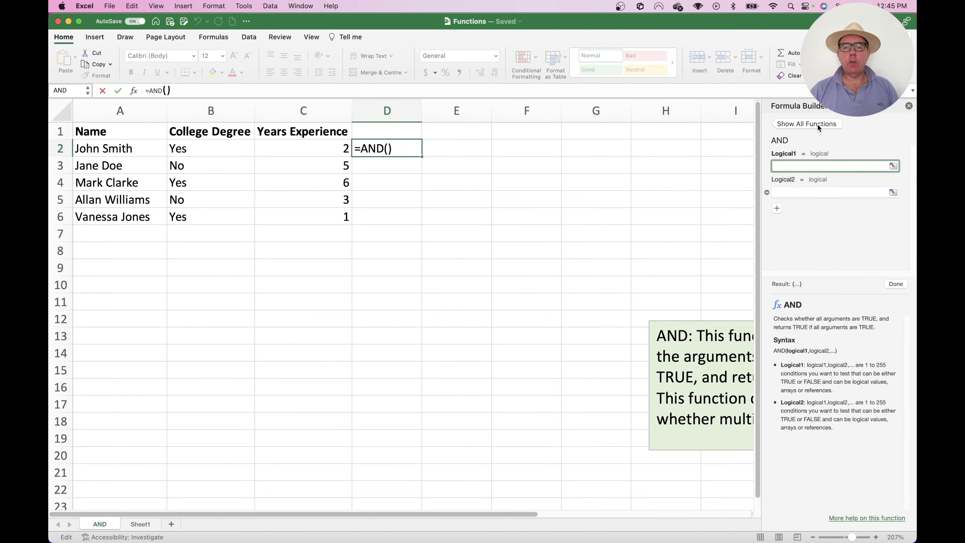
pyautogui.moveTo(807, 103); pyautogui.dragTo(492, 178)
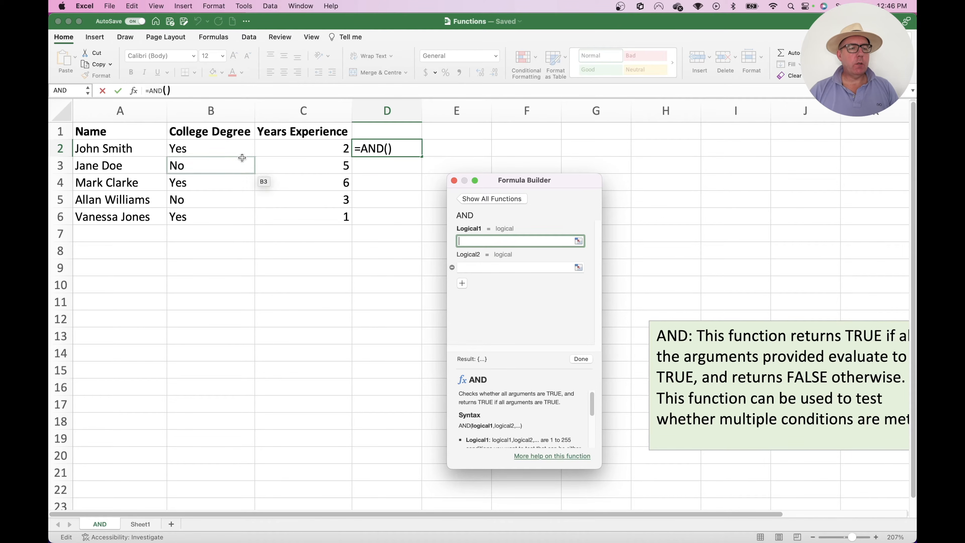
# Step: Set the AND conditions in D2 to B2="Yes" and C2>=3, close the Formula Builder, and check the result against row 2
pyautogui.click(230, 151)
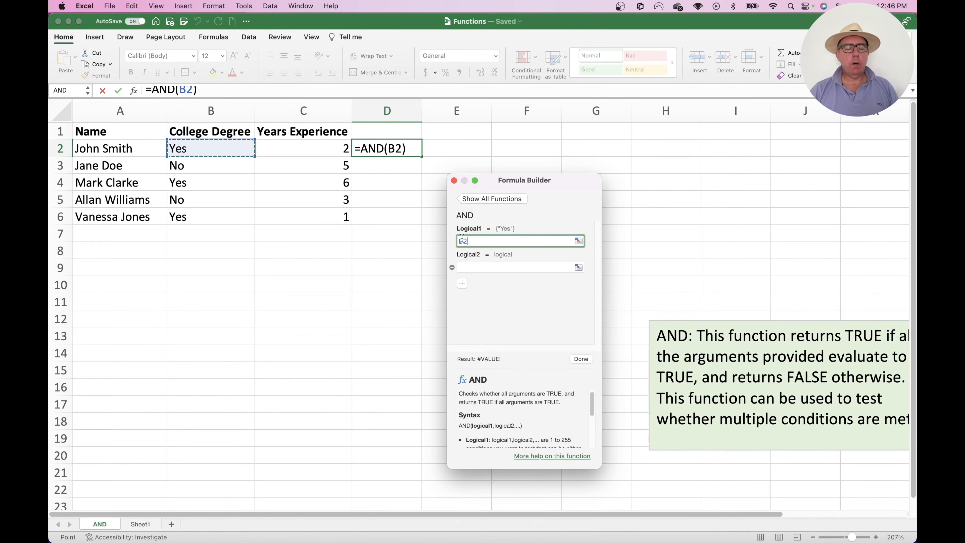
pyautogui.write('="Yes"')
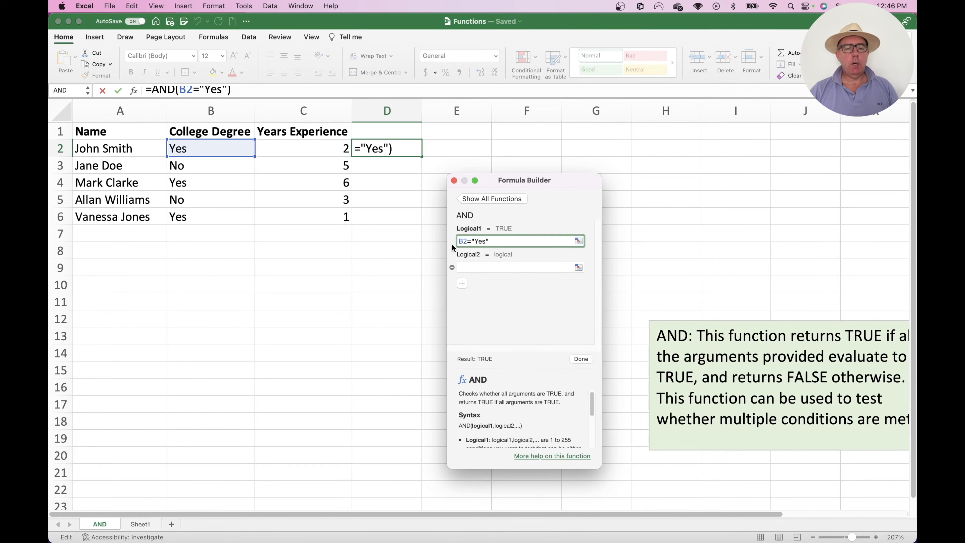
pyautogui.click(487, 268)
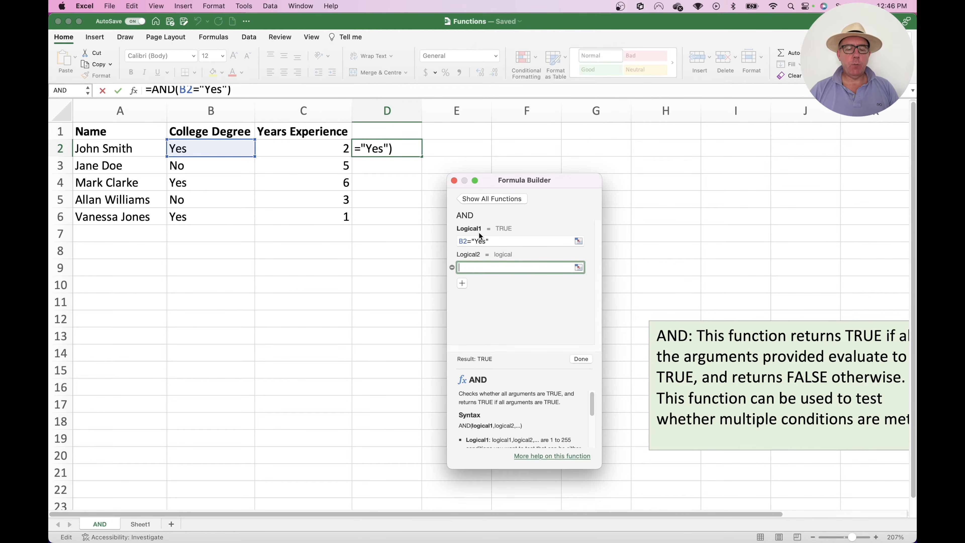
pyautogui.click(286, 153)
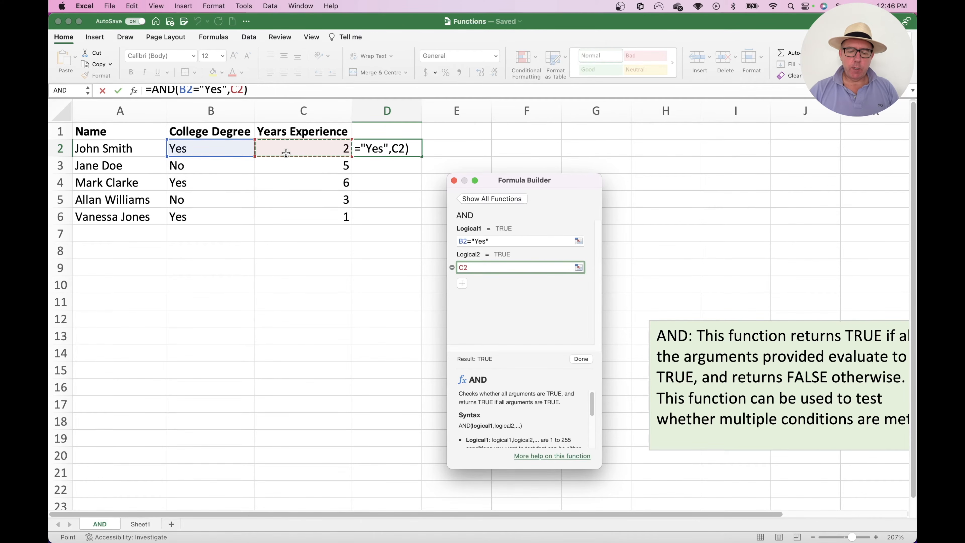
pyautogui.write('>3')
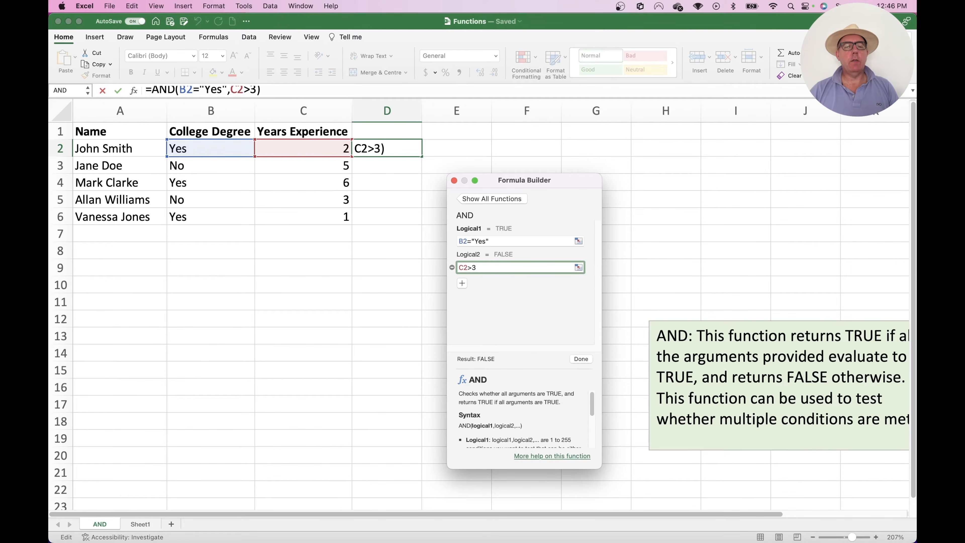
pyautogui.write('=')
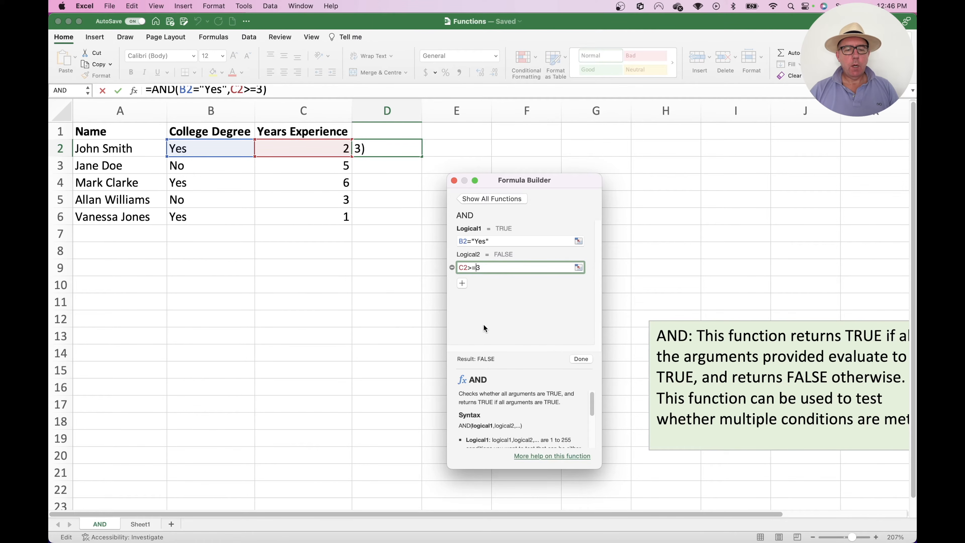
pyautogui.click(584, 358)
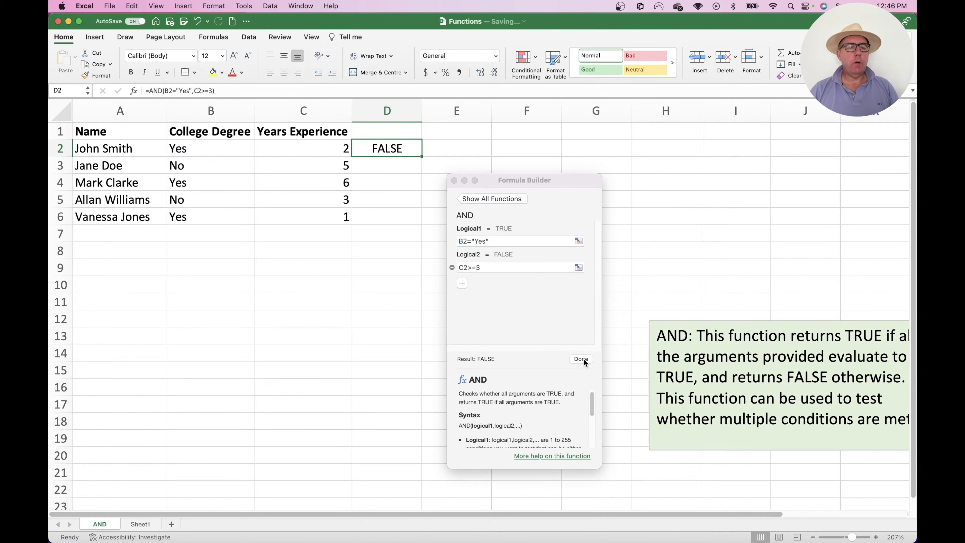
pyautogui.click(454, 181)
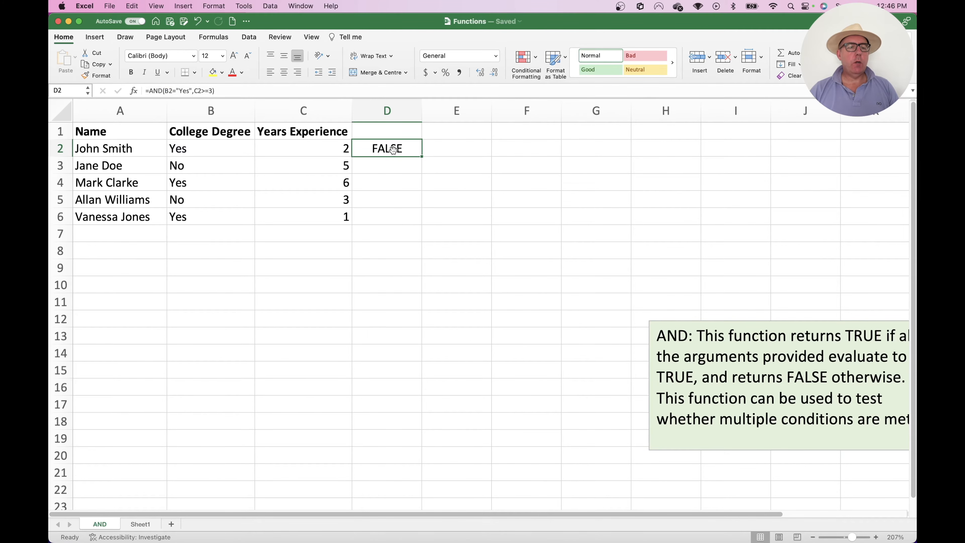
pyautogui.click(213, 147)
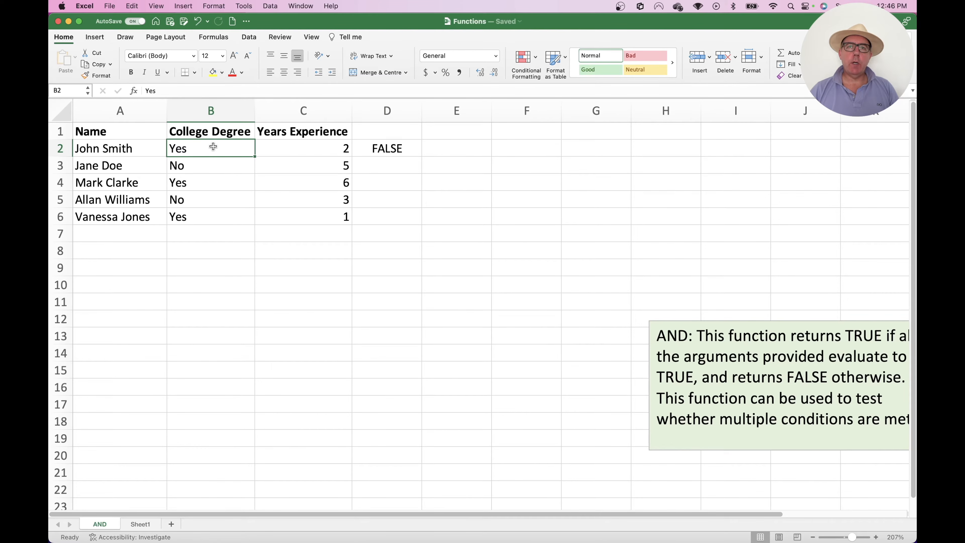
pyautogui.click(279, 144)
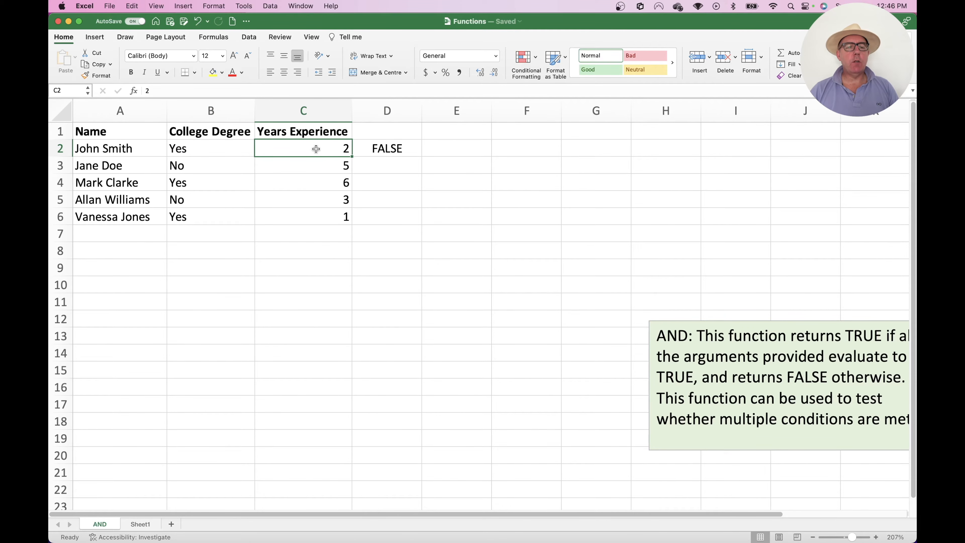
pyautogui.click(392, 150)
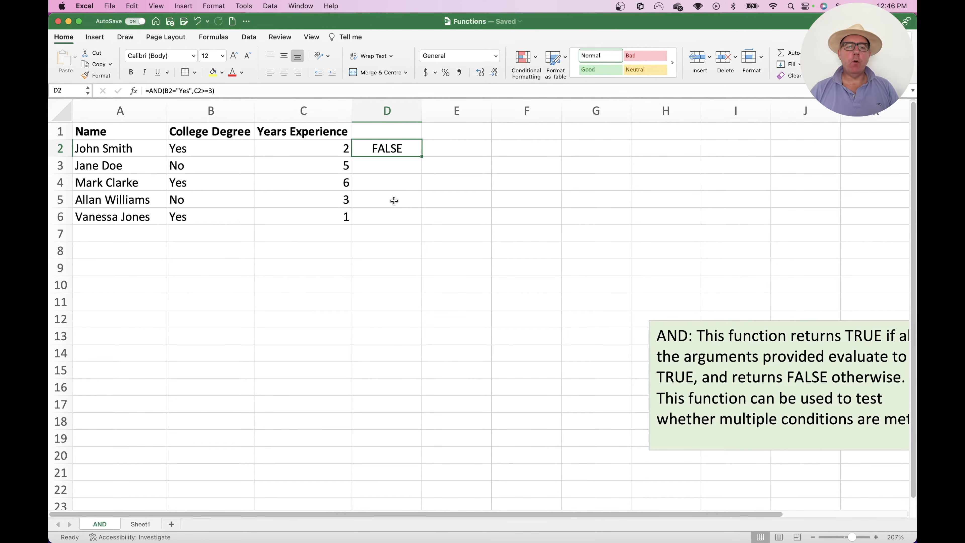
# Step: Enter the formula =AND(B3="Yes",C3>=3) directly in cell D3
pyautogui.press('Down')
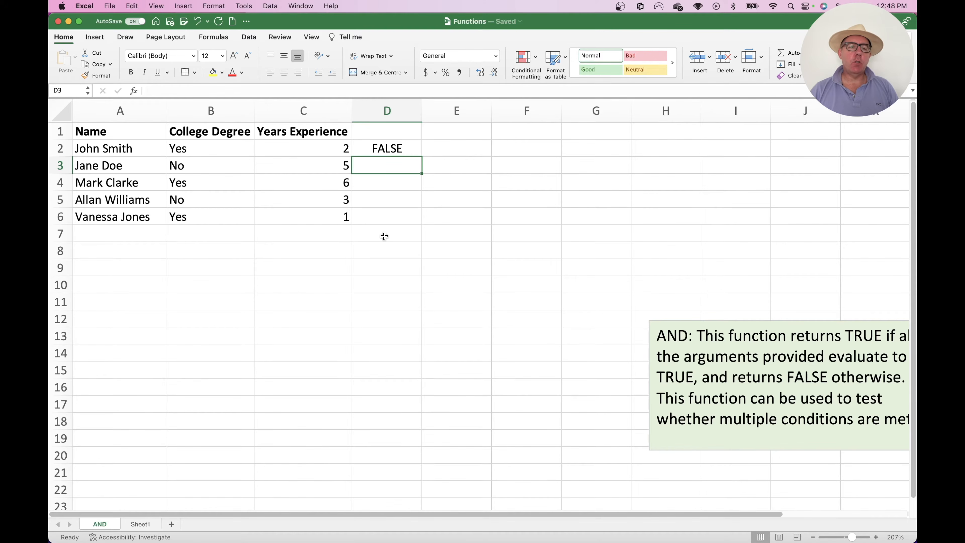
pyautogui.write('=and(')
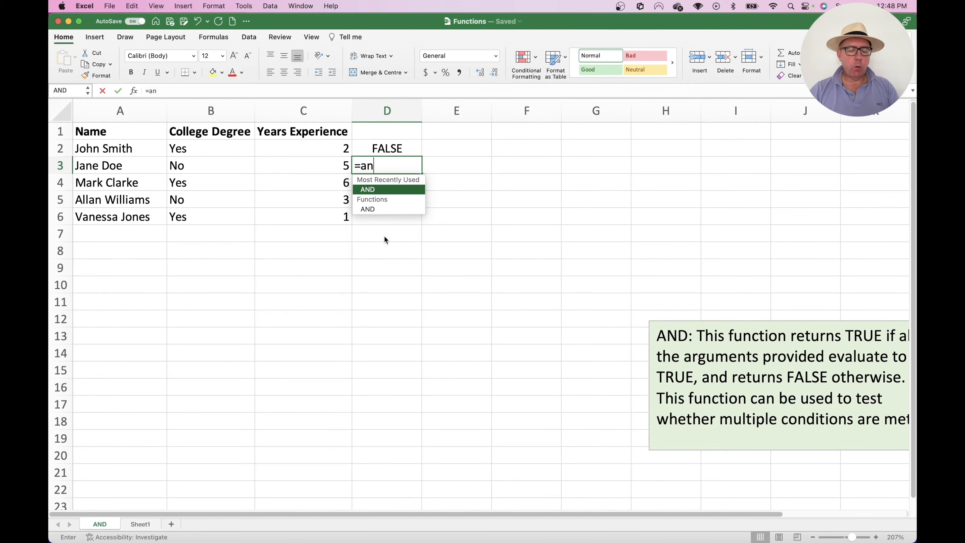
pyautogui.click(233, 164)
pyautogui.write('=')
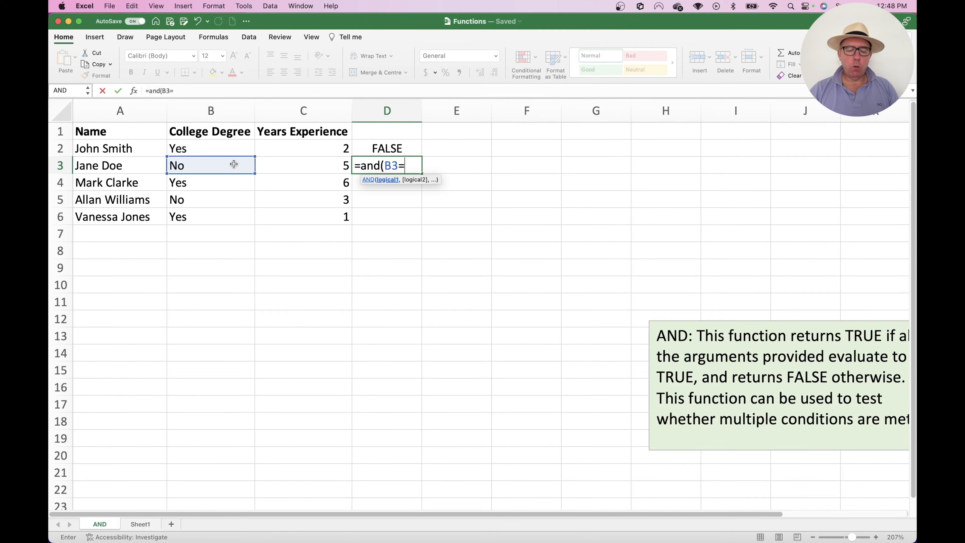
pyautogui.write('"Yes"')
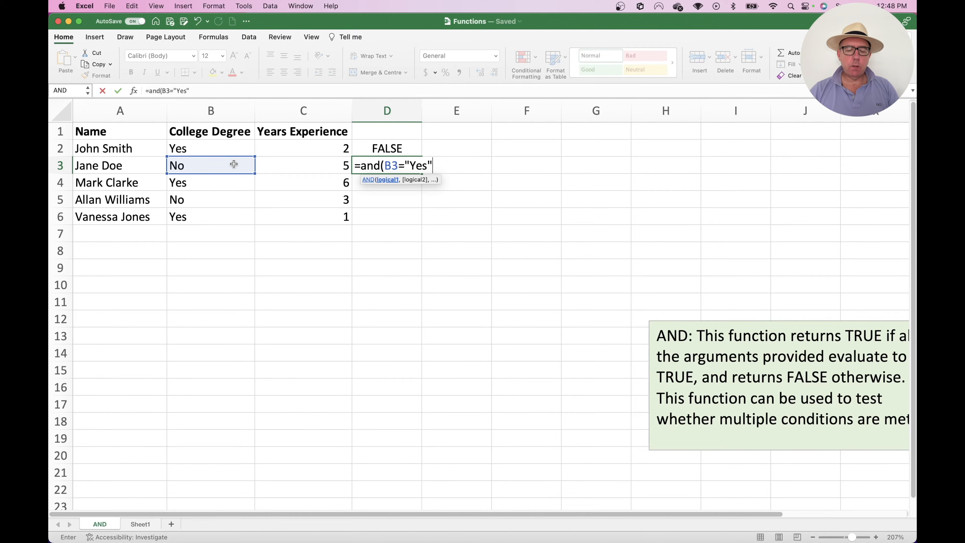
pyautogui.write(',')
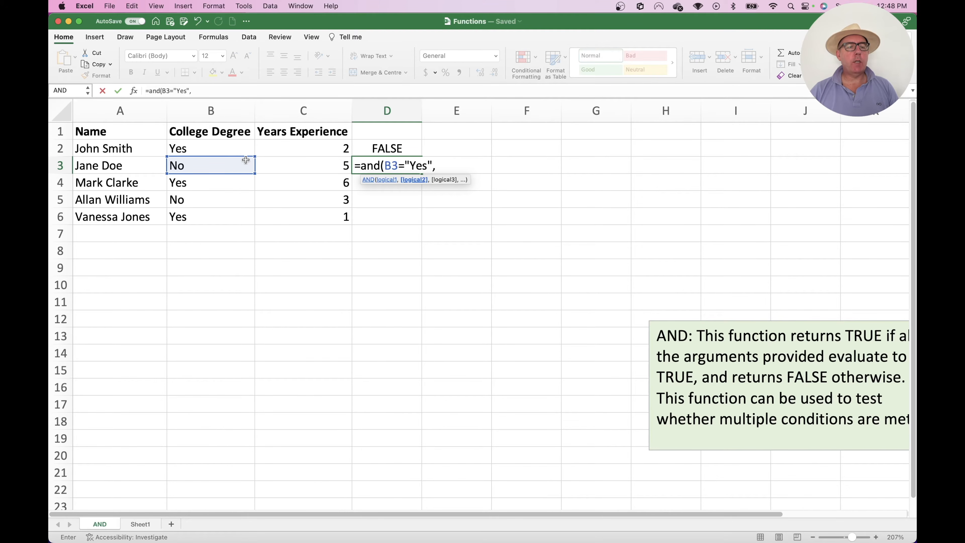
pyautogui.click(302, 167)
pyautogui.write('>=')
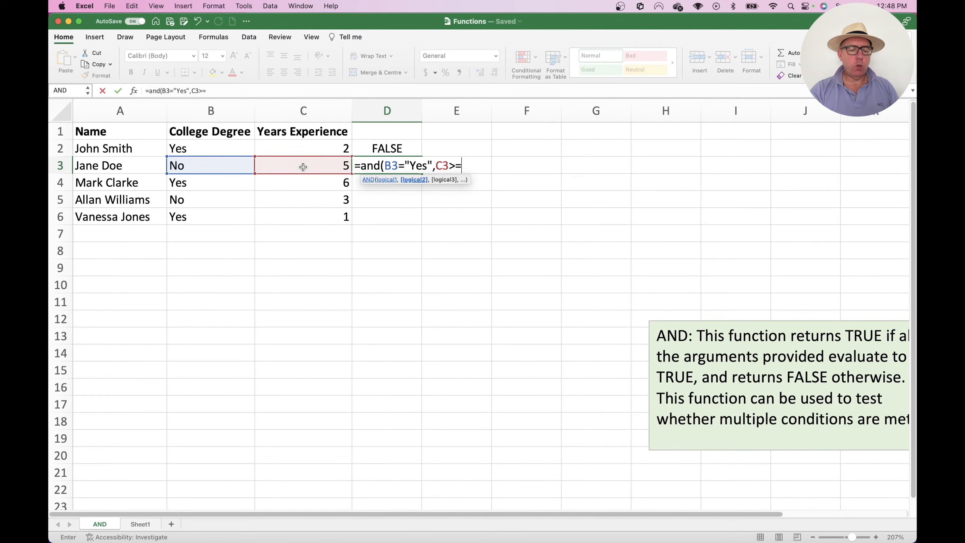
pyautogui.write('3)')
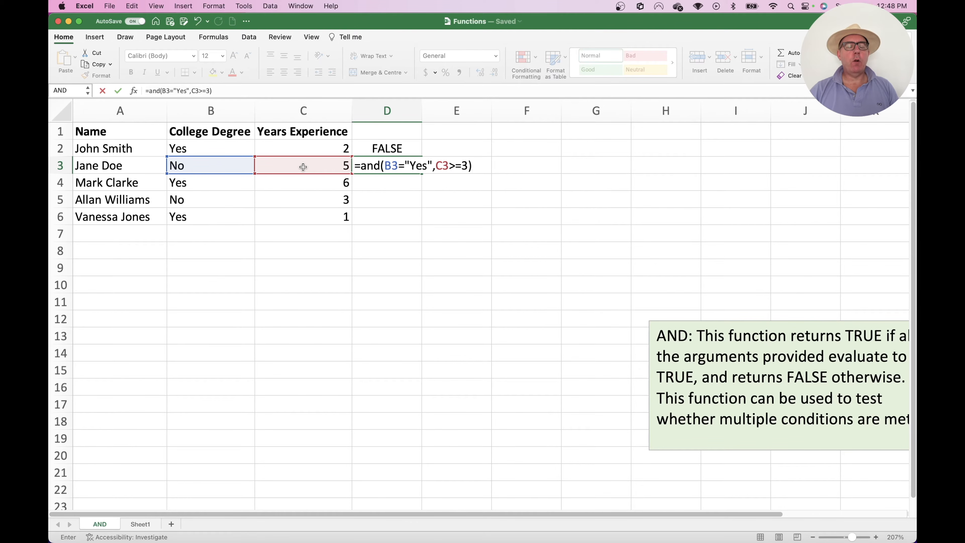
pyautogui.press('Return')
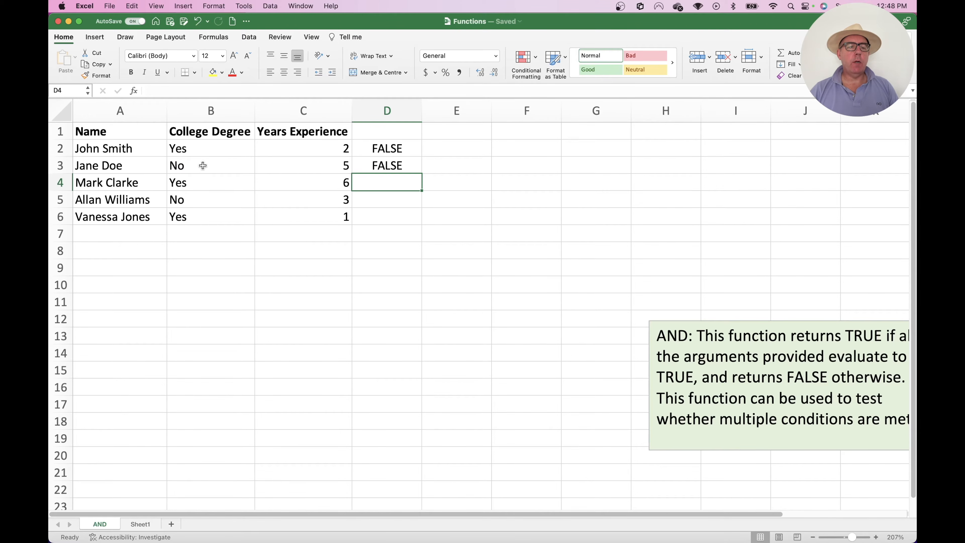
# Step: Fill the AND formula from D3 down to D6 and check the results against the degree and experience values
pyautogui.click(304, 166)
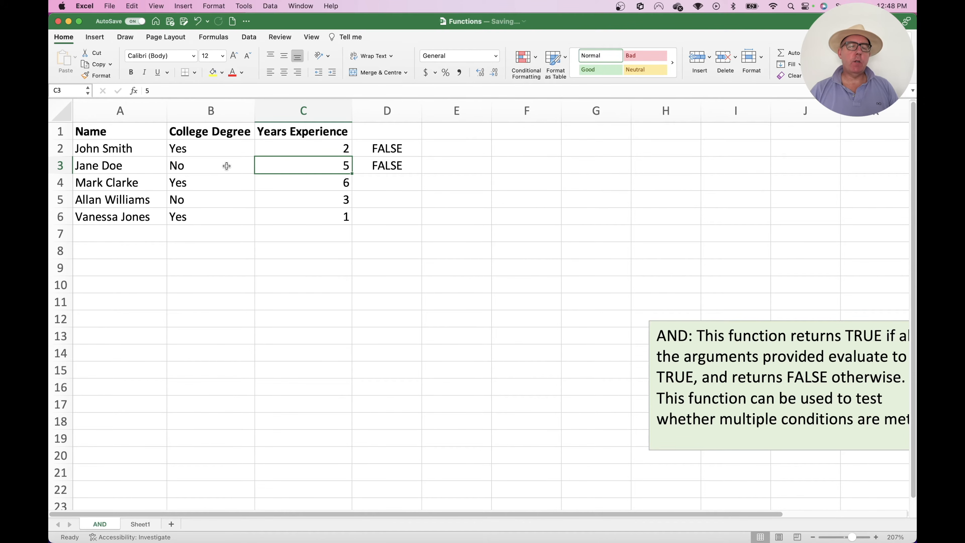
pyautogui.click(394, 166)
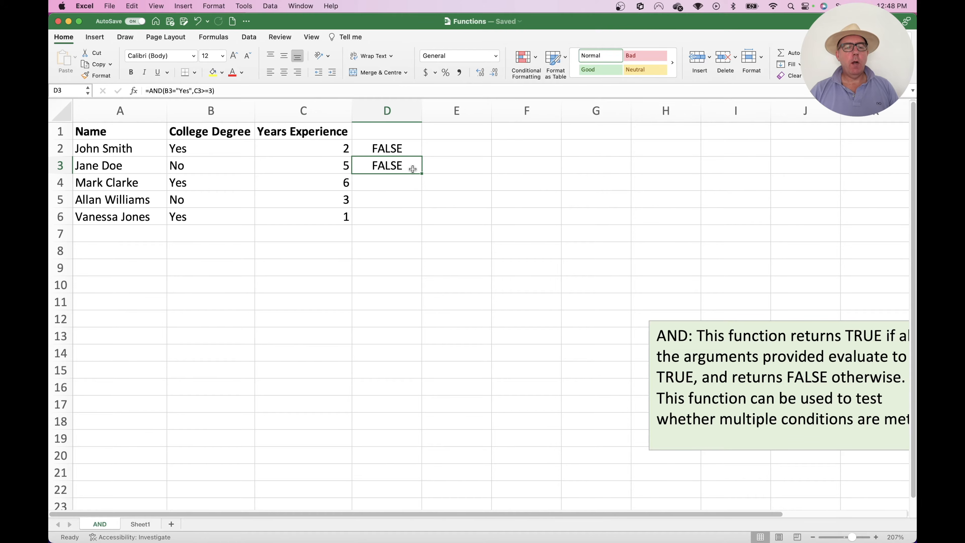
pyautogui.moveTo(421, 174); pyautogui.dragTo(421, 188)
pyautogui.click(403, 213)
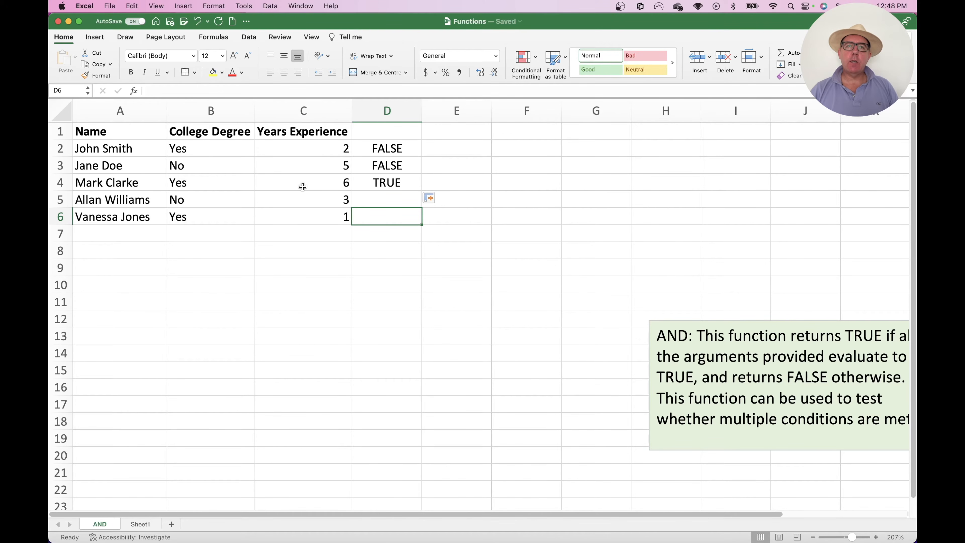
pyautogui.click(382, 182)
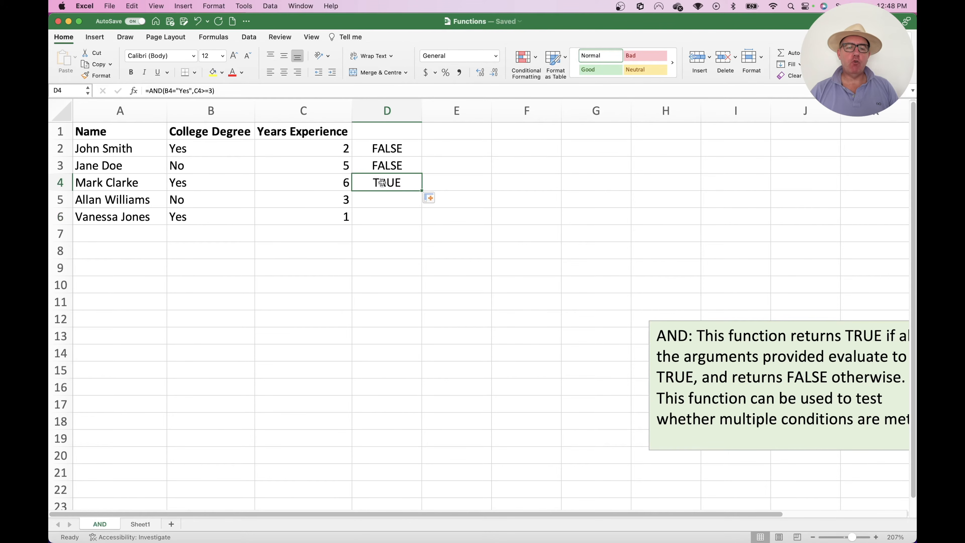
pyautogui.doubleClick(422, 191)
pyautogui.click(416, 246)
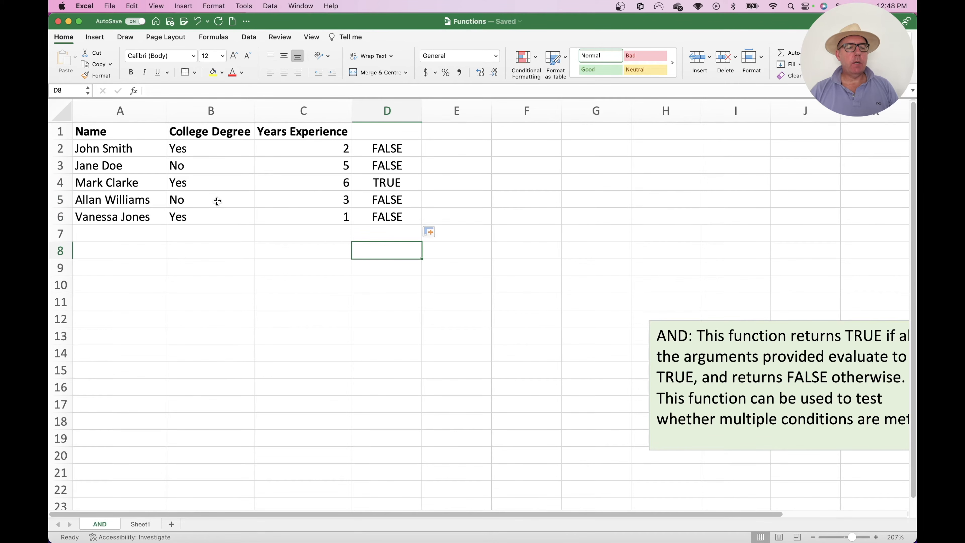
pyautogui.click(195, 200)
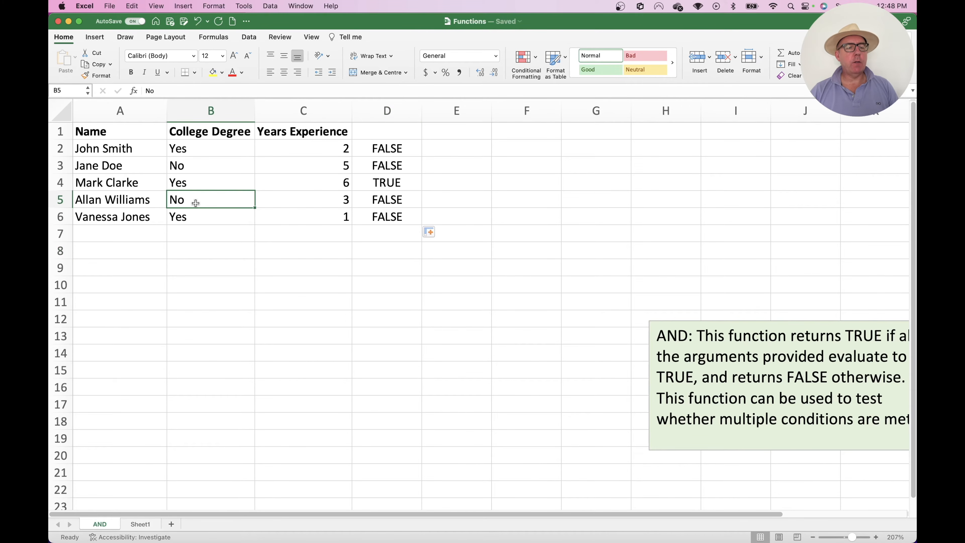
pyautogui.click(315, 216)
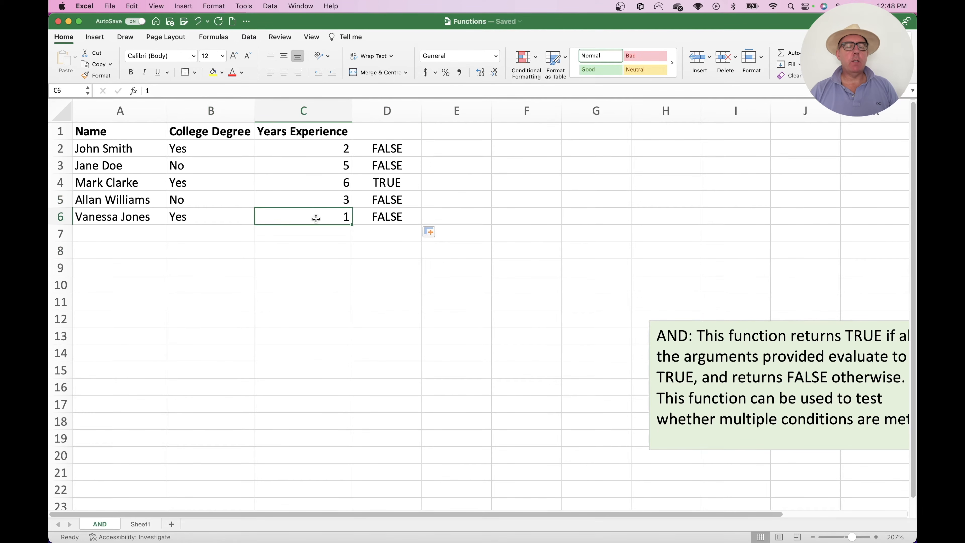
pyautogui.click(383, 184)
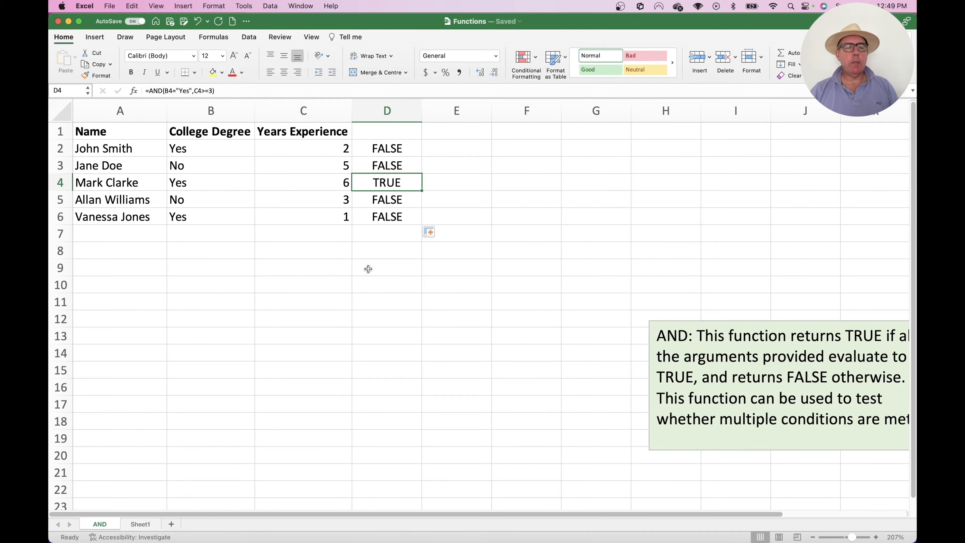
# Step: Add the heading "Analysis" in D1 above the AND results
pyautogui.click(380, 130)
pyautogui.write('Analysis')
pyautogui.click(407, 176)
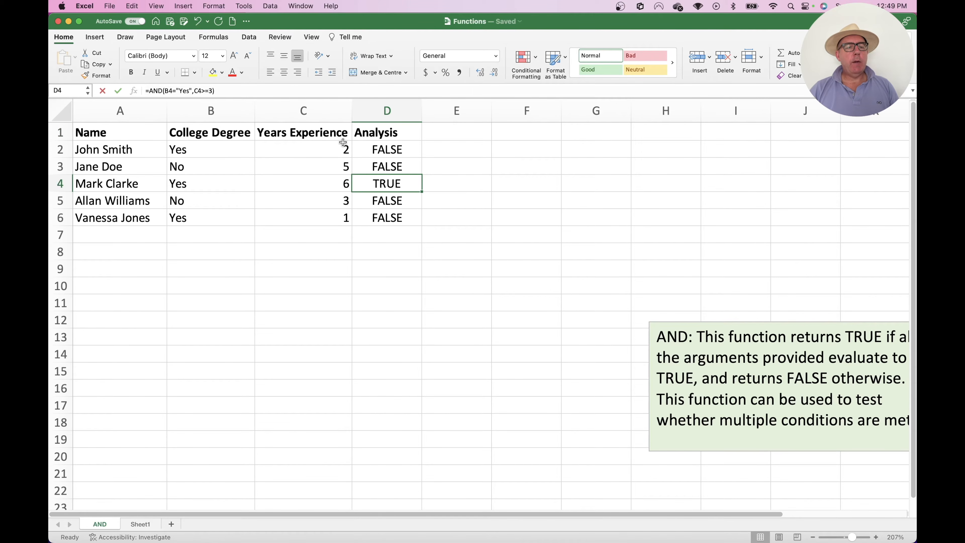
# Step: Add filters to the header row A1:D1 of the applicant table
pyautogui.click(106, 138)
pyautogui.moveTo(180, 139); pyautogui.dragTo(367, 135)
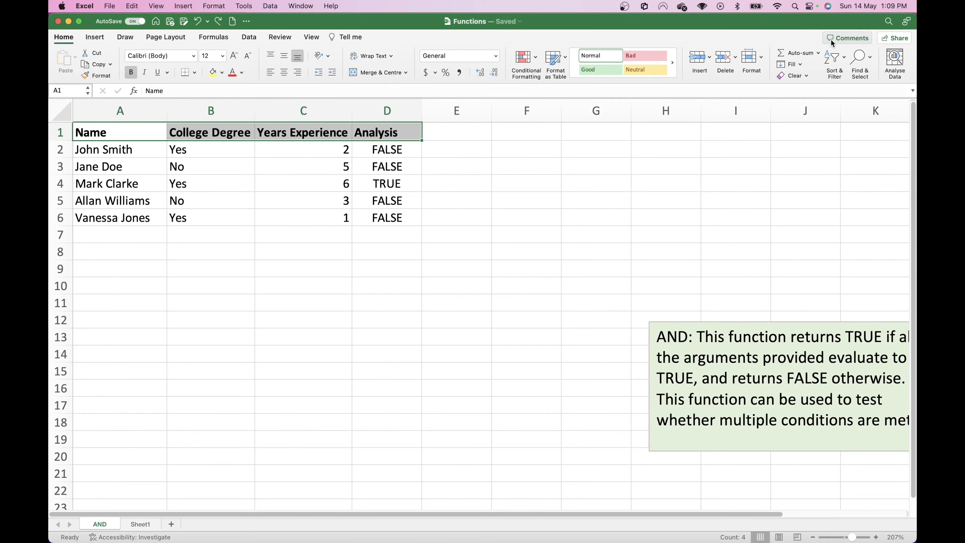
pyautogui.click(844, 60)
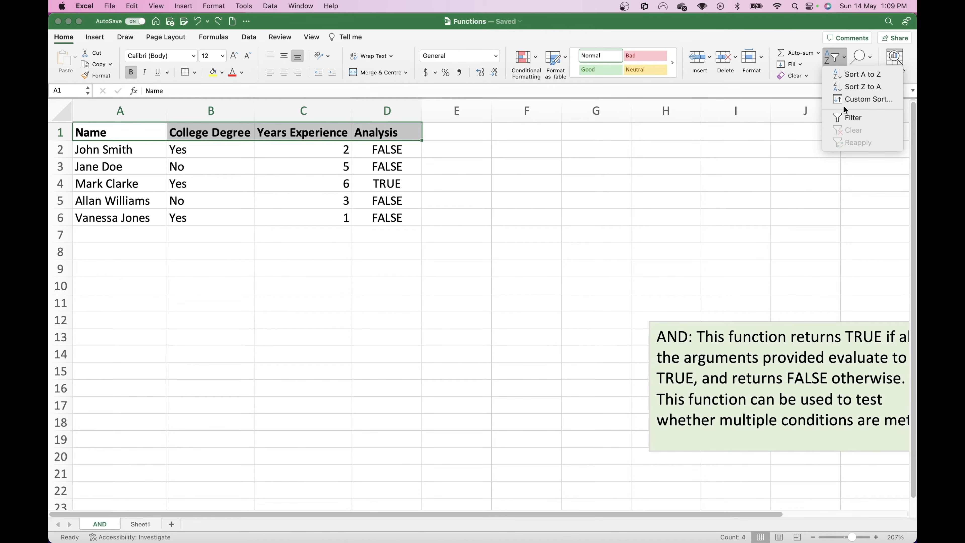
pyautogui.click(849, 116)
pyautogui.click(438, 197)
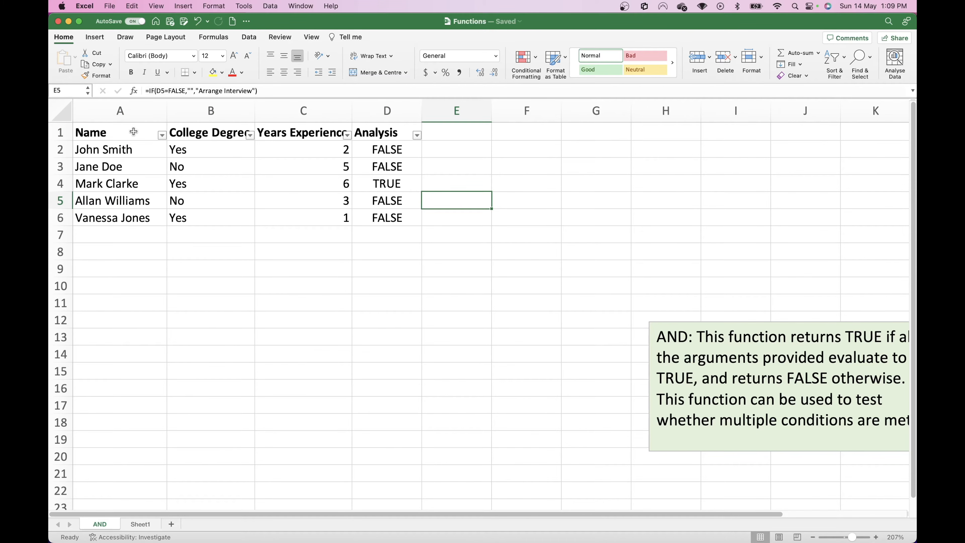
# Step: Filter the Analysis column to show only the TRUE rows
pyautogui.click(416, 135)
pyautogui.click(449, 269)
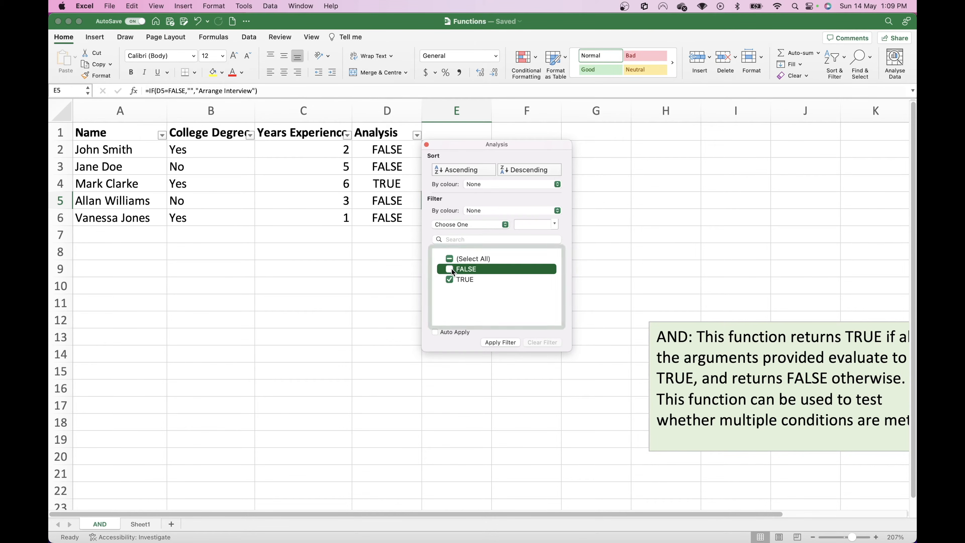
pyautogui.click(500, 342)
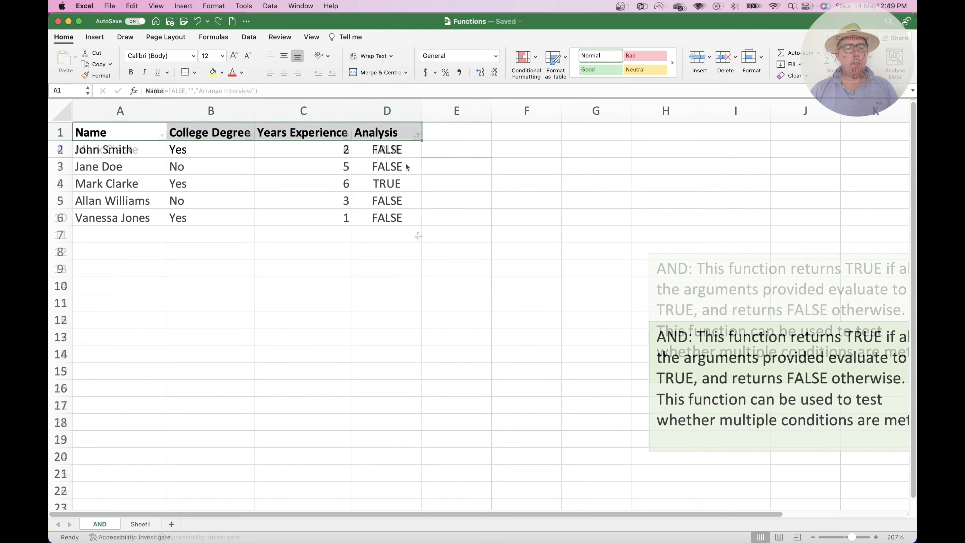
# Step: Enter the formula =IF(D2=FALSE,"","Arrange Interview") in cell E2
pyautogui.click(459, 148)
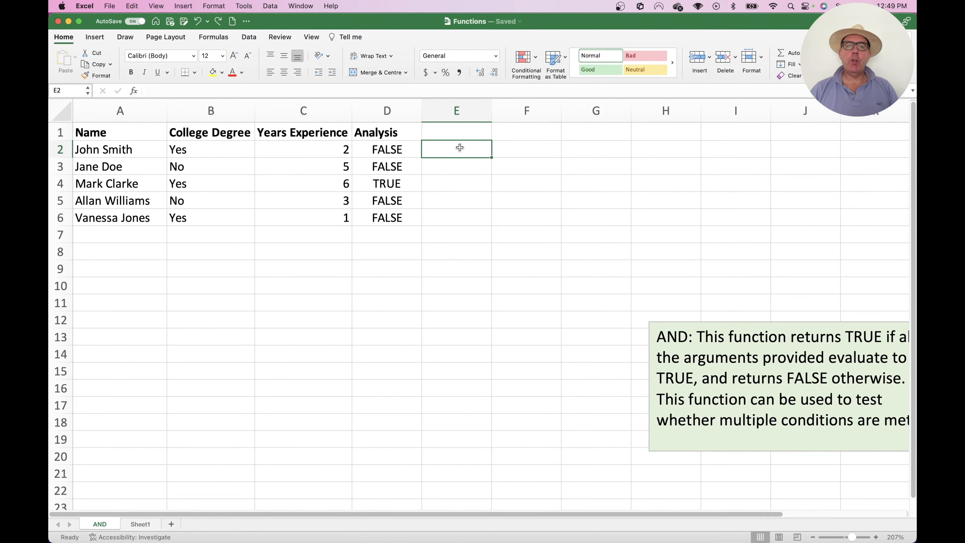
pyautogui.write('=if(')
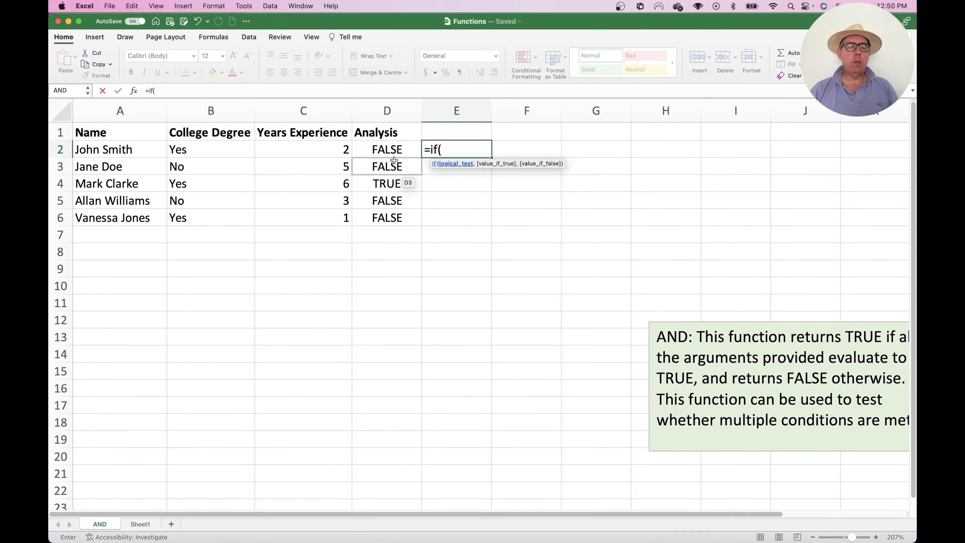
pyautogui.click(390, 150)
pyautogui.write('=')
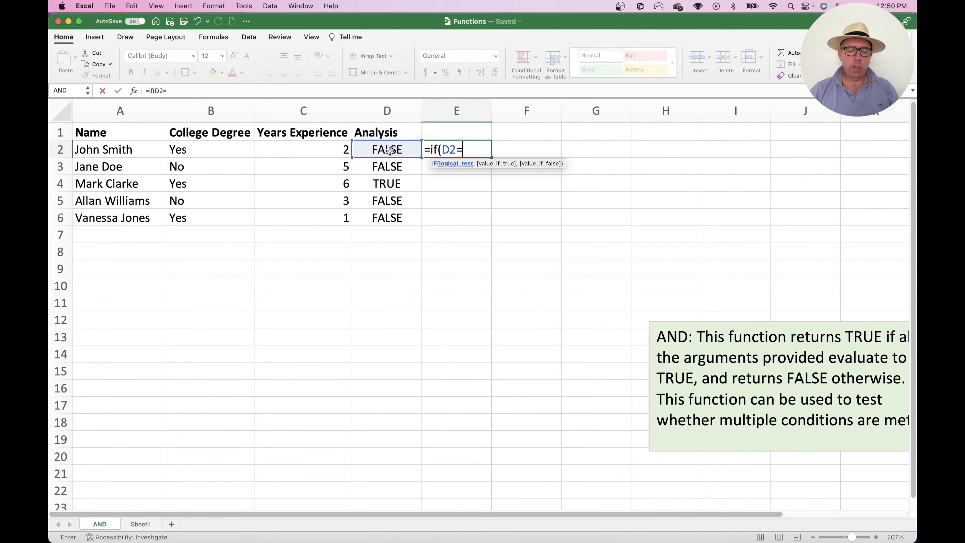
pyautogui.write('false')
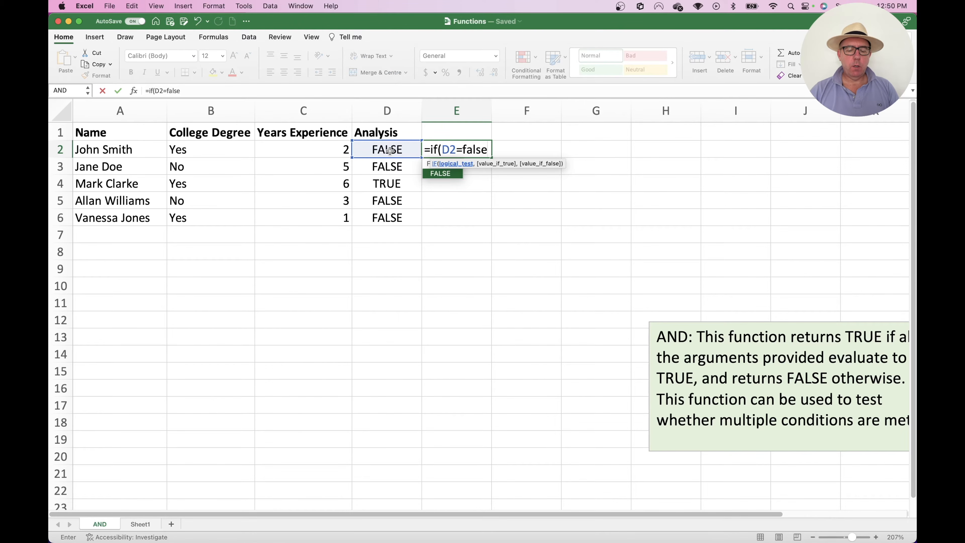
pyautogui.write(',""')
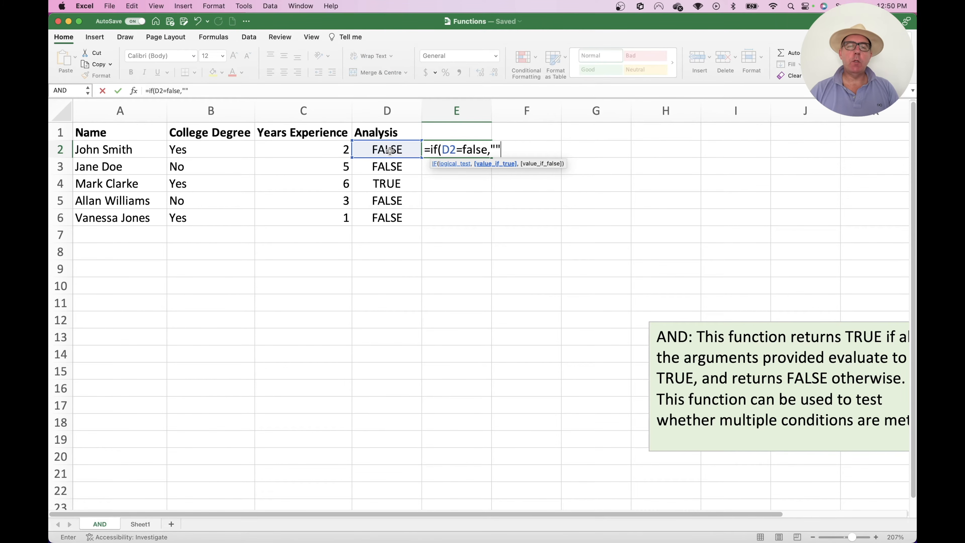
pyautogui.write(',')
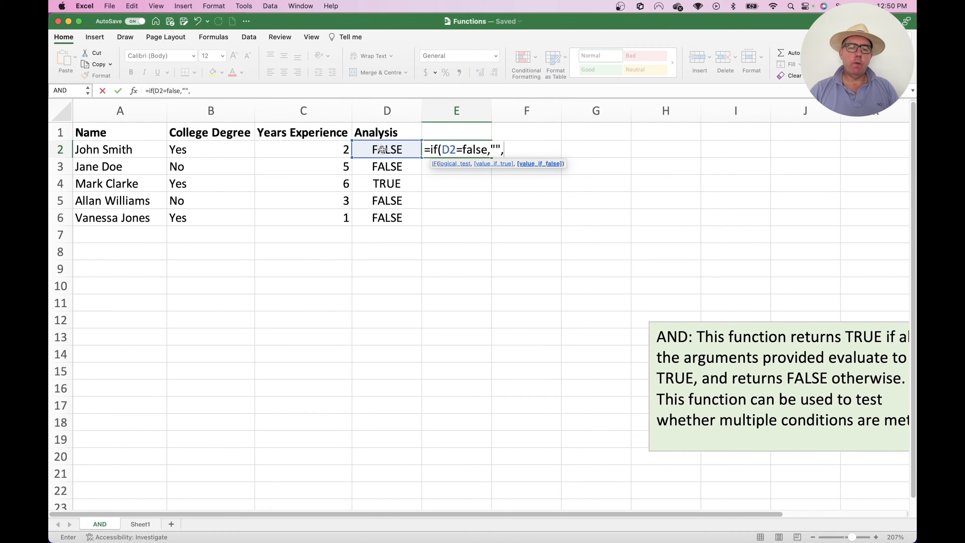
pyautogui.write('"')
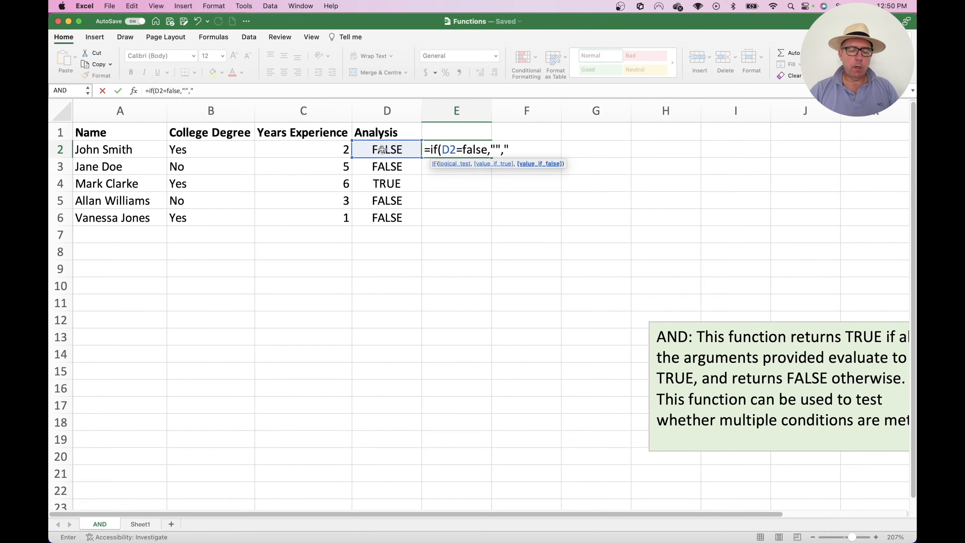
pyautogui.write('Arrange ')
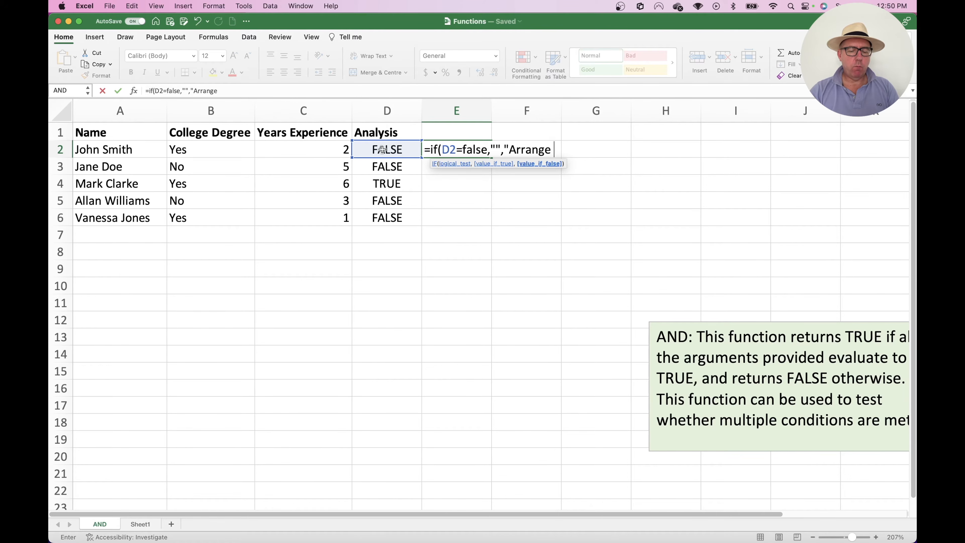
pyautogui.write('Interview"')
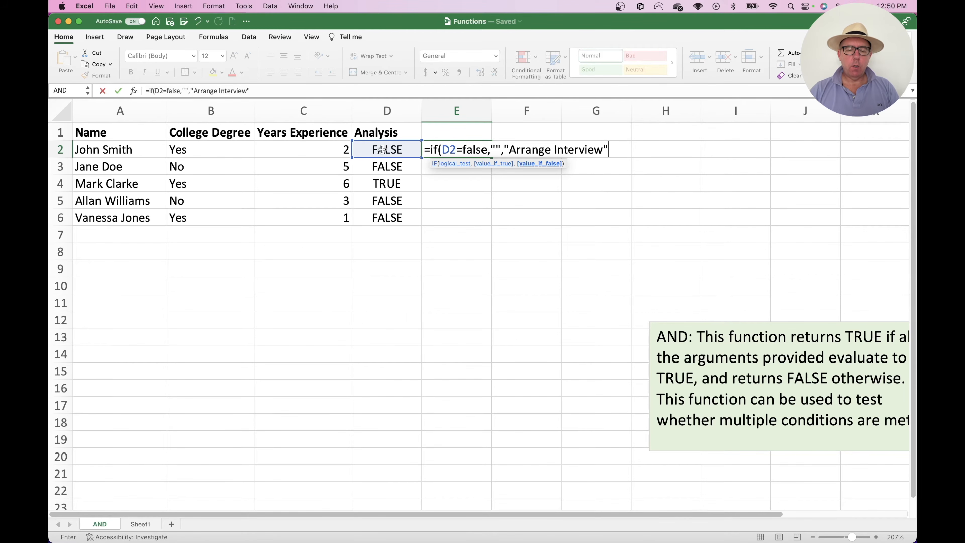
pyautogui.write(')')
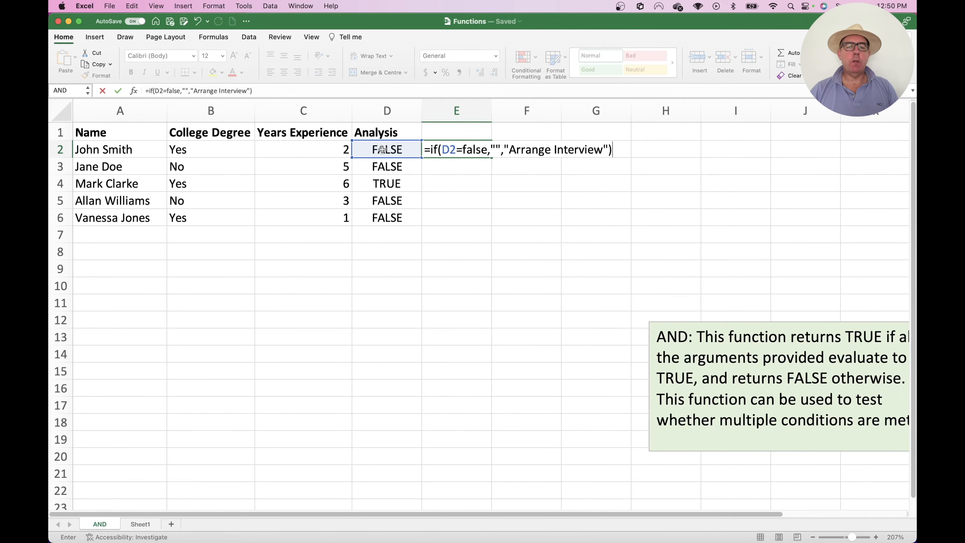
pyautogui.press('Return')
# Step: Fill the IF formula from E2 down to E6 and check the formula in E4
pyautogui.click(471, 148)
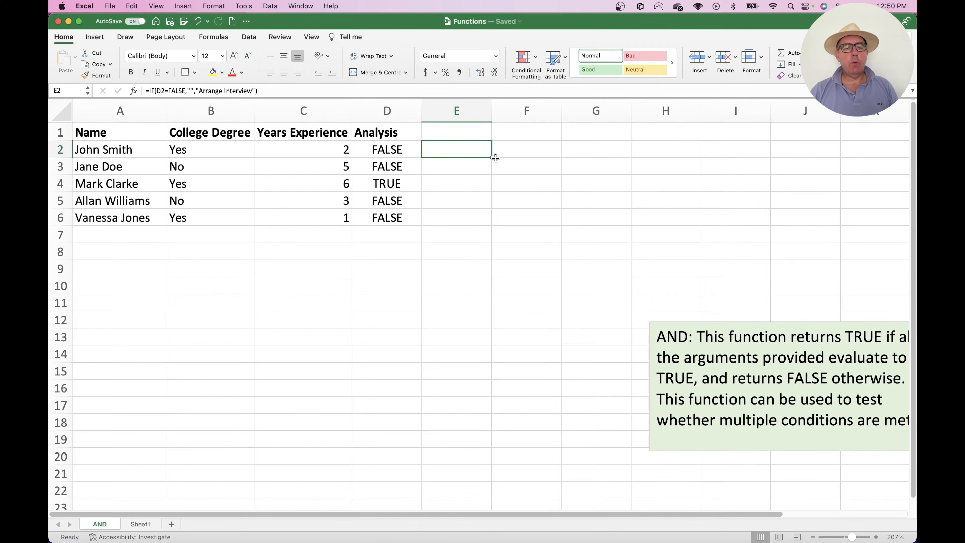
pyautogui.moveTo(492, 157); pyautogui.dragTo(492, 226)
pyautogui.click(496, 268)
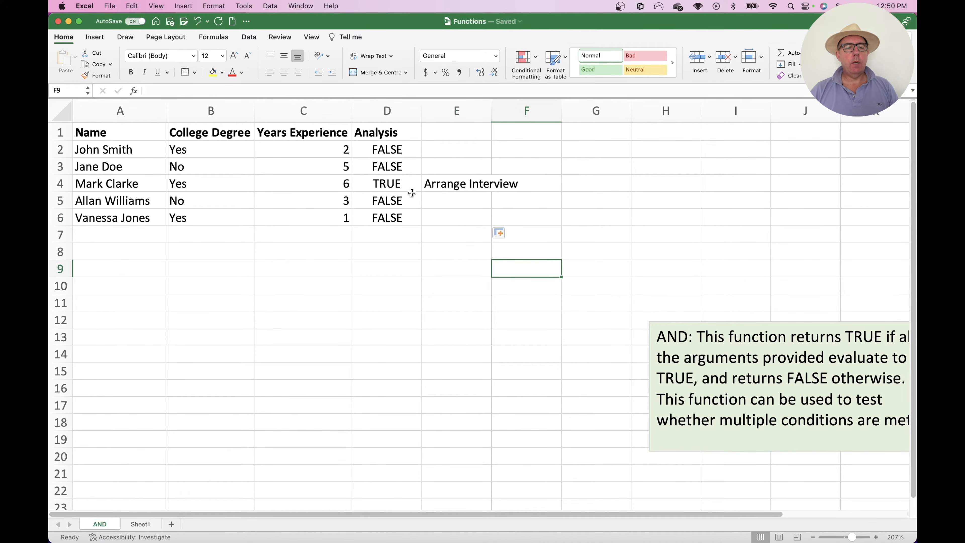
pyautogui.click(441, 185)
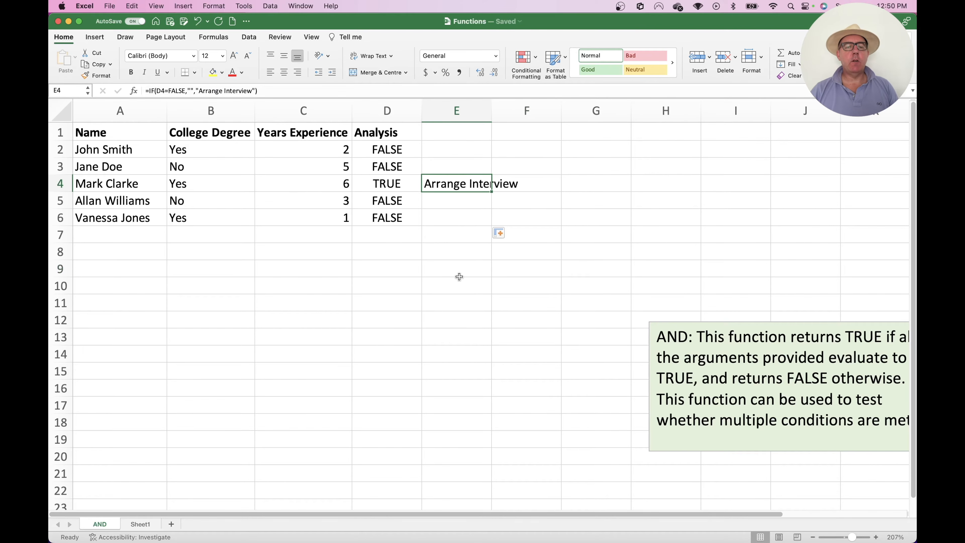
pyautogui.scroll(-10, 457, 356)
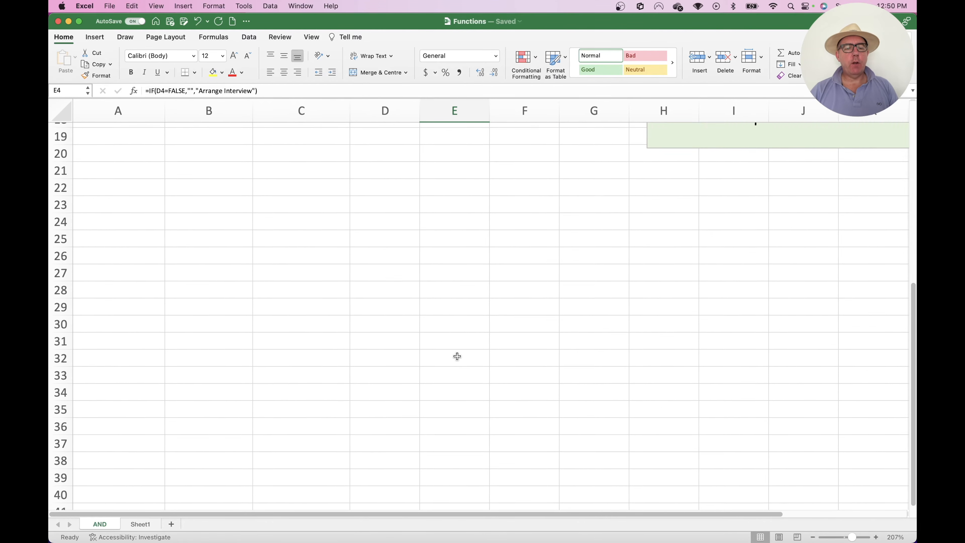
pyautogui.scroll(10, 457, 356)
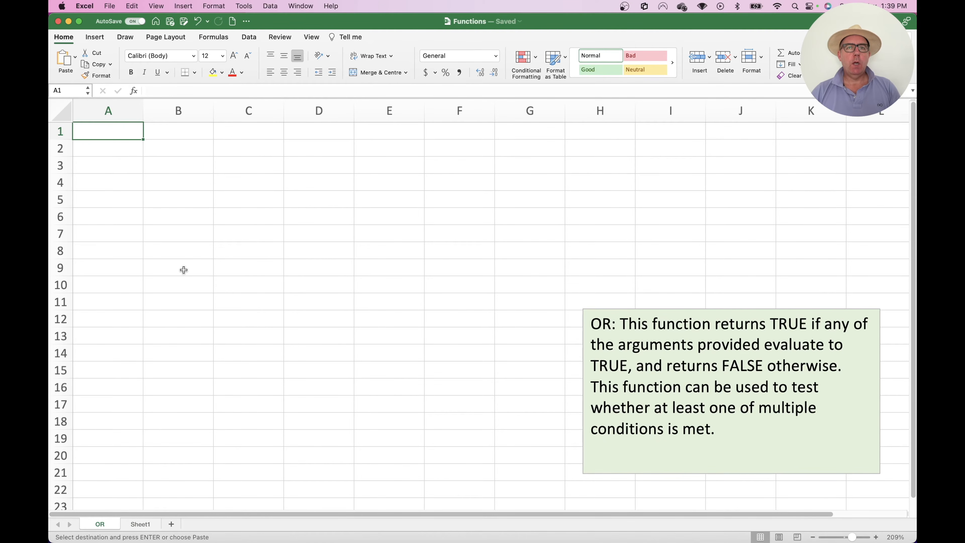
# Step: Paste the copied product table at A1 of the OR sheet and autofit columns A to C
pyautogui.press('super+v')
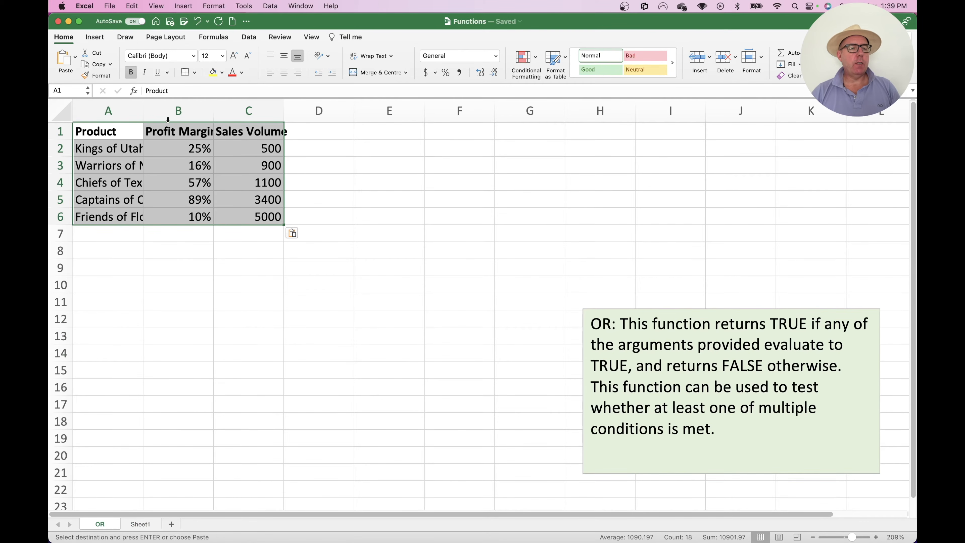
pyautogui.doubleClick(141, 105)
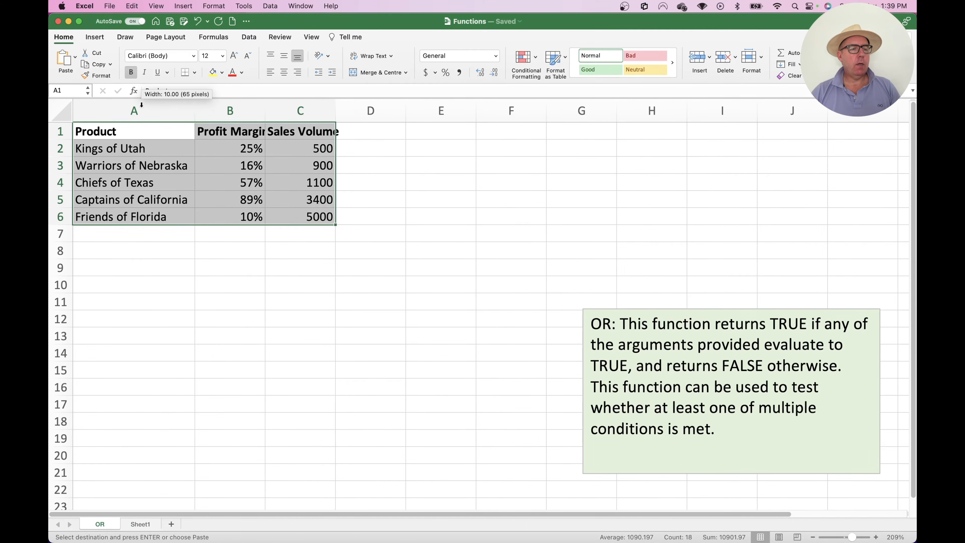
pyautogui.doubleClick(266, 106)
pyautogui.doubleClick(342, 106)
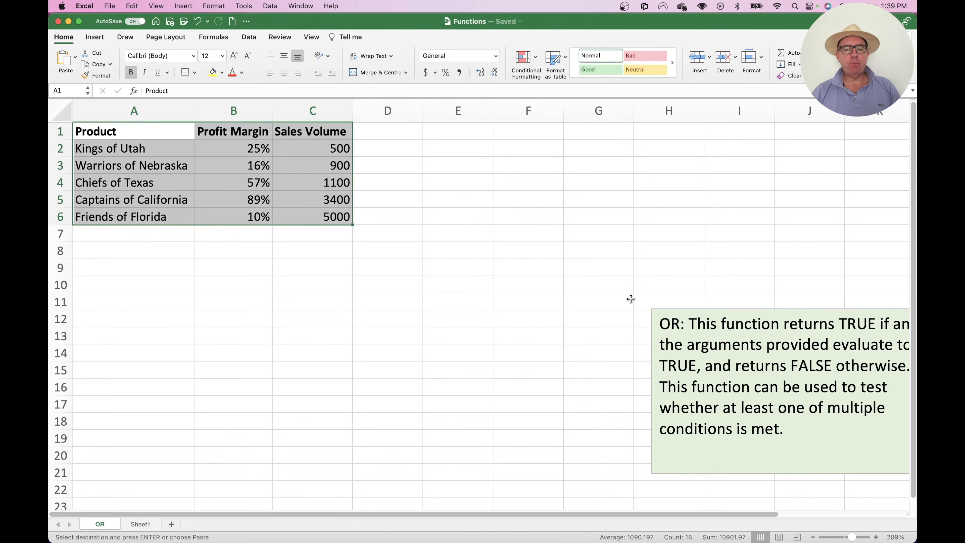
# Step: Move the OR explanation text box closer to the product table and look over the product names and first profit margin
pyautogui.click(701, 319)
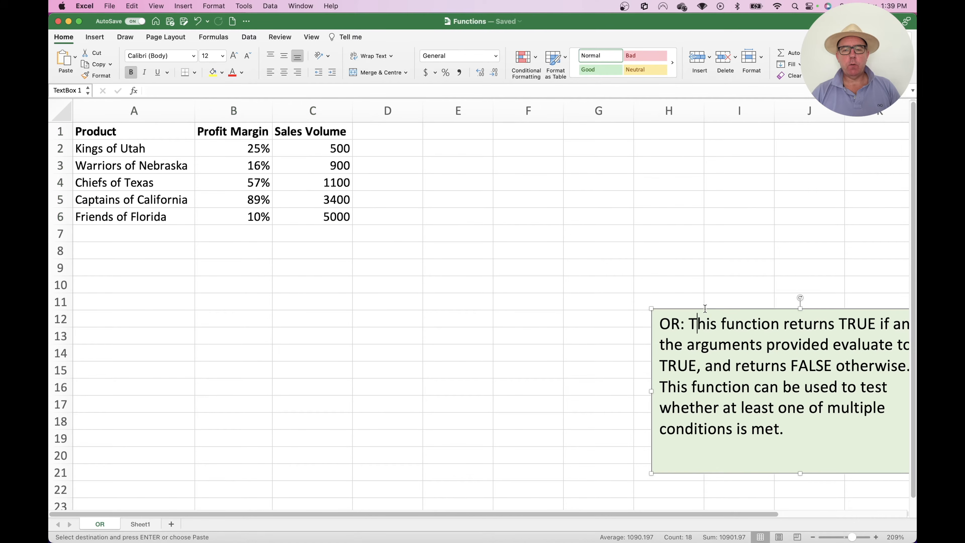
pyautogui.moveTo(705, 310); pyautogui.dragTo(644, 312)
pyautogui.click(168, 255)
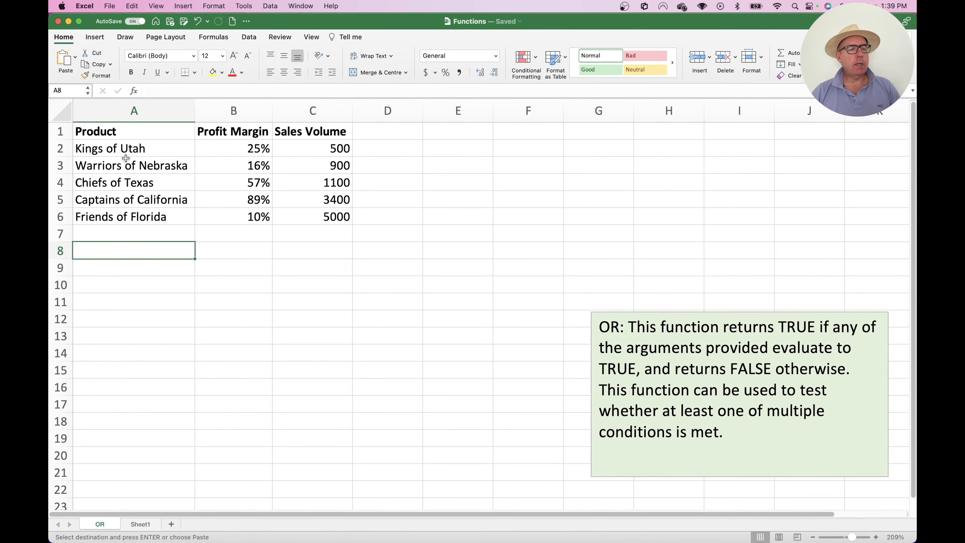
pyautogui.moveTo(122, 151); pyautogui.dragTo(127, 212)
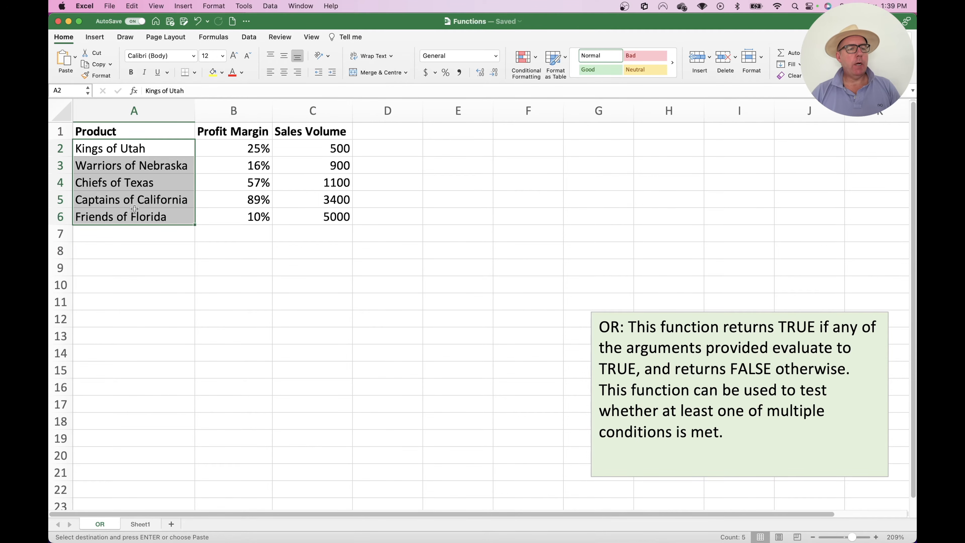
pyautogui.click(231, 148)
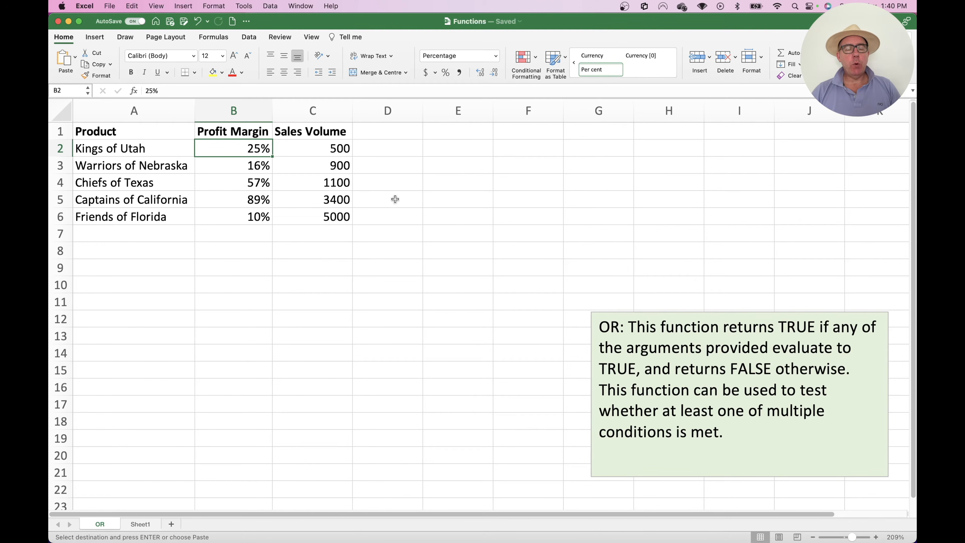
# Step: Insert the OR function in D2 through the Formula Builder, floated as a separate window beside the table
pyautogui.click(376, 150)
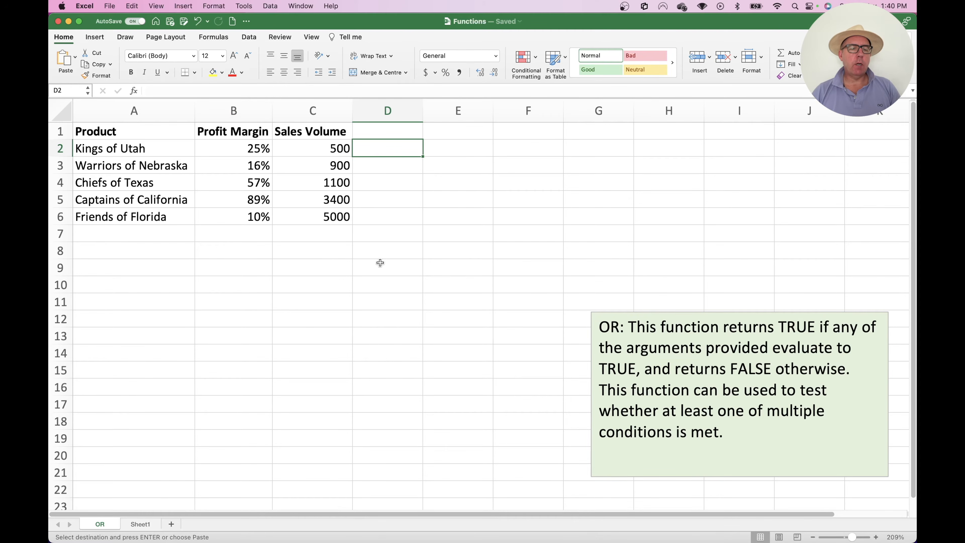
pyautogui.press('Escape')
pyautogui.click(134, 90)
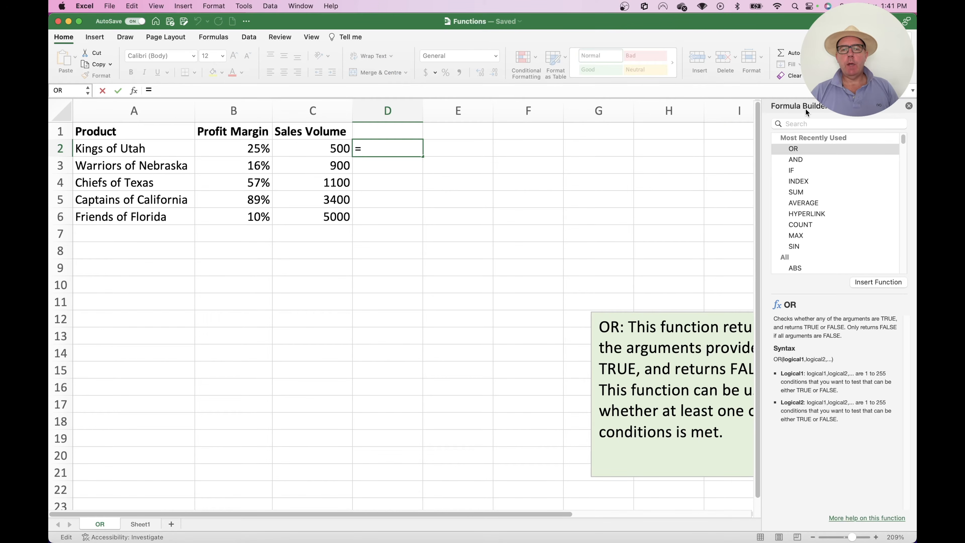
pyautogui.moveTo(815, 106); pyautogui.dragTo(496, 173)
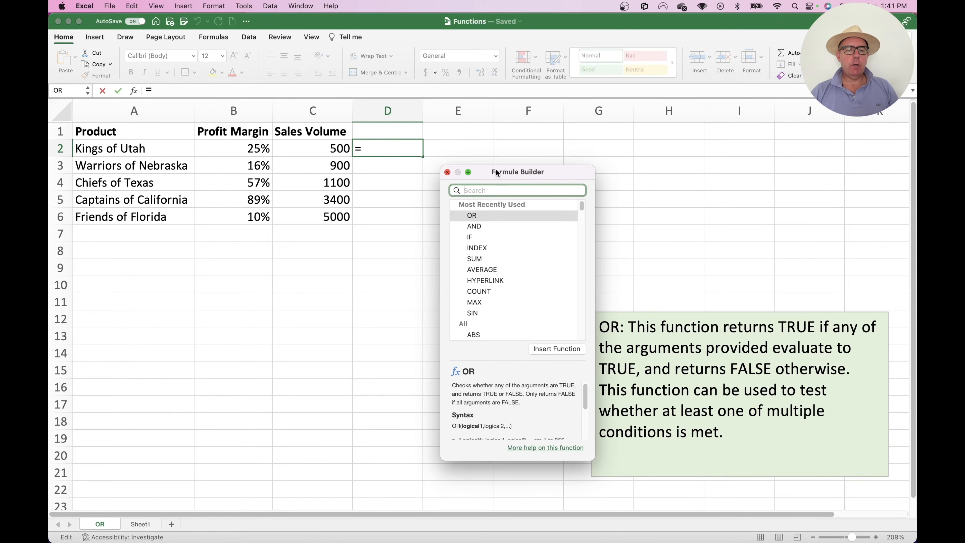
pyautogui.click(478, 214)
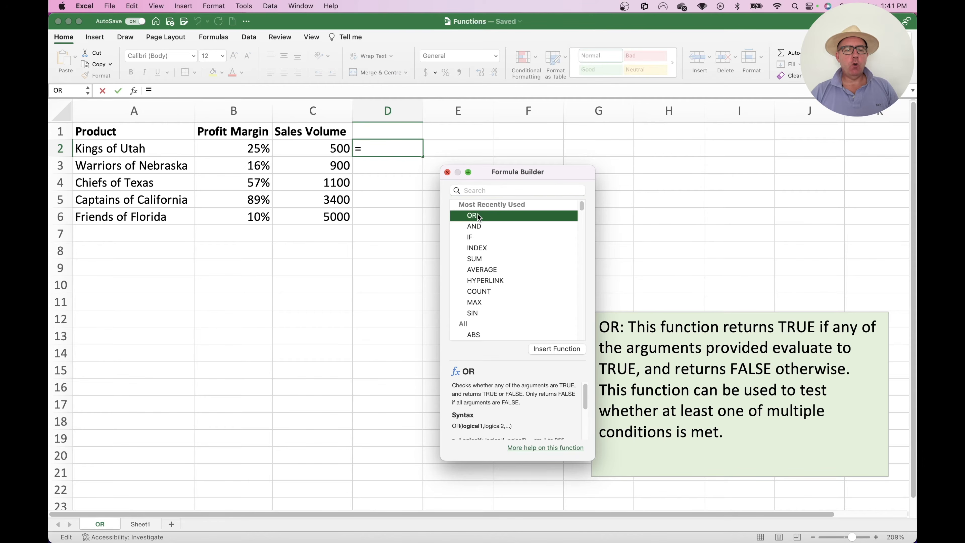
pyautogui.click(547, 348)
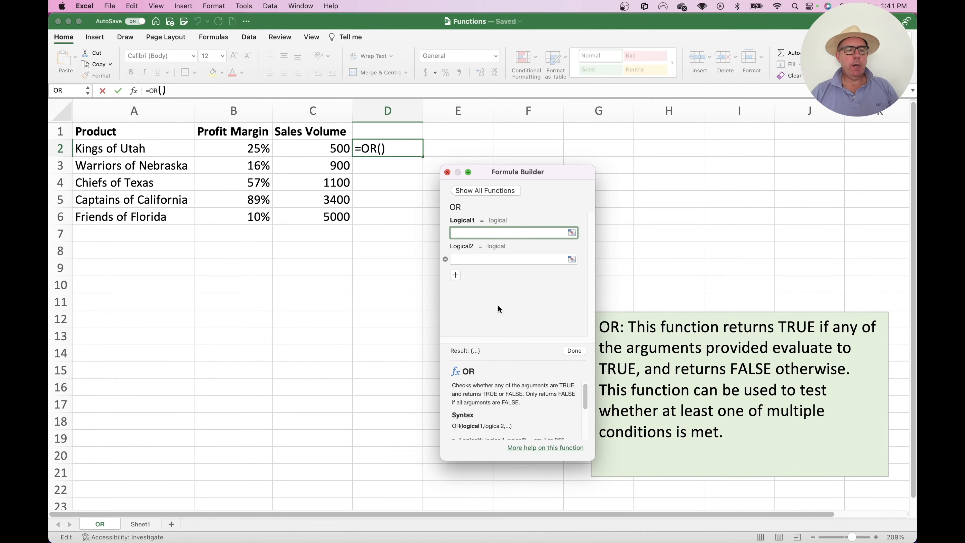
# Step: Complete the OR formula in D2 with the conditions B2>0.3 and C2>1000, and close the Formula Builder
pyautogui.click(251, 149)
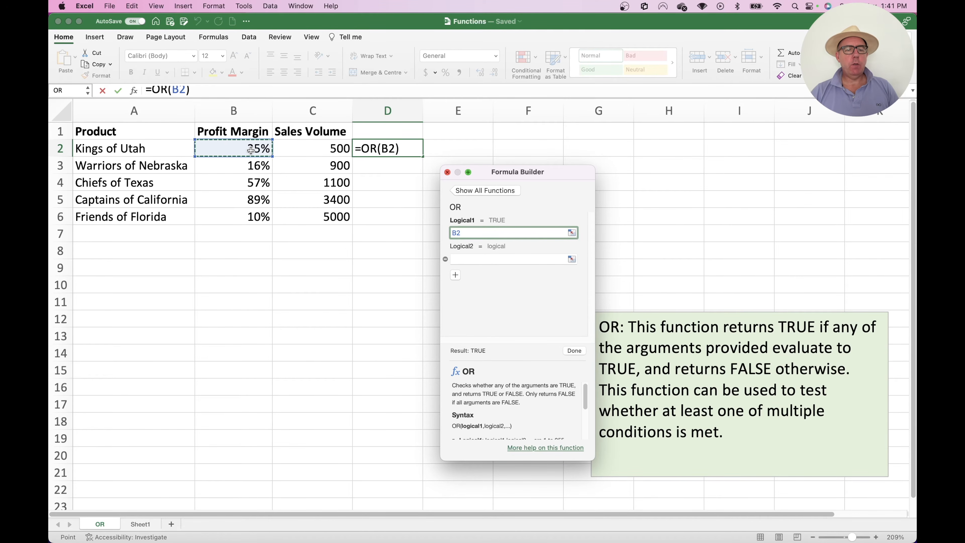
pyautogui.write('>0.3')
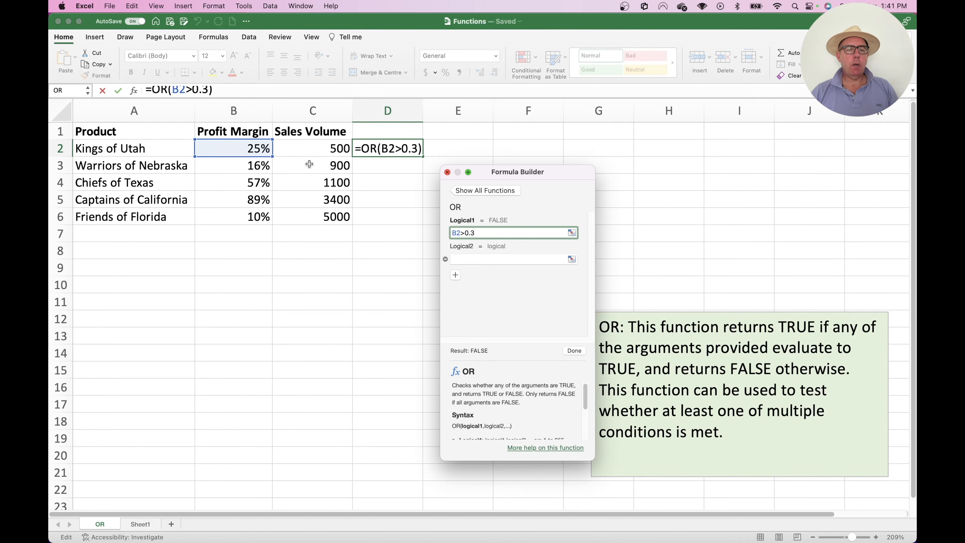
pyautogui.click(468, 260)
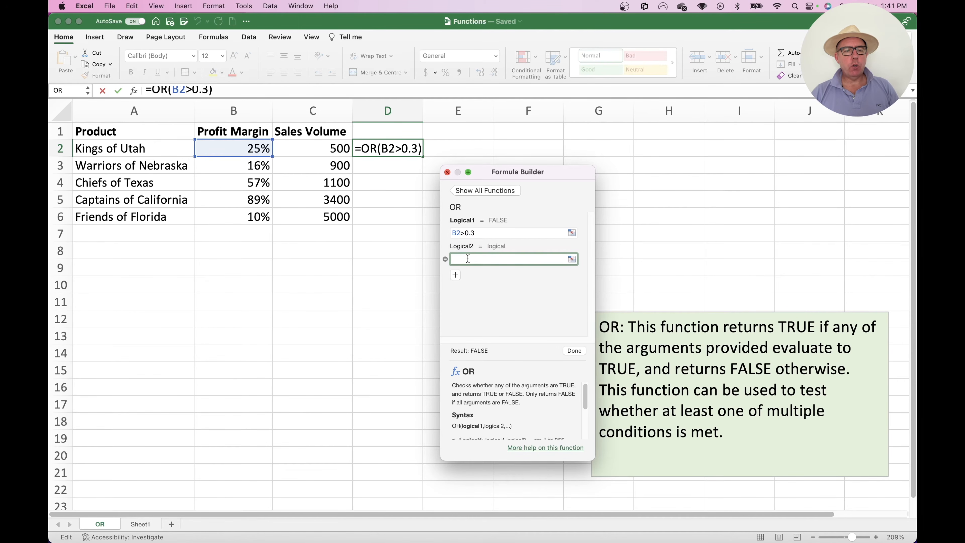
pyautogui.click(312, 151)
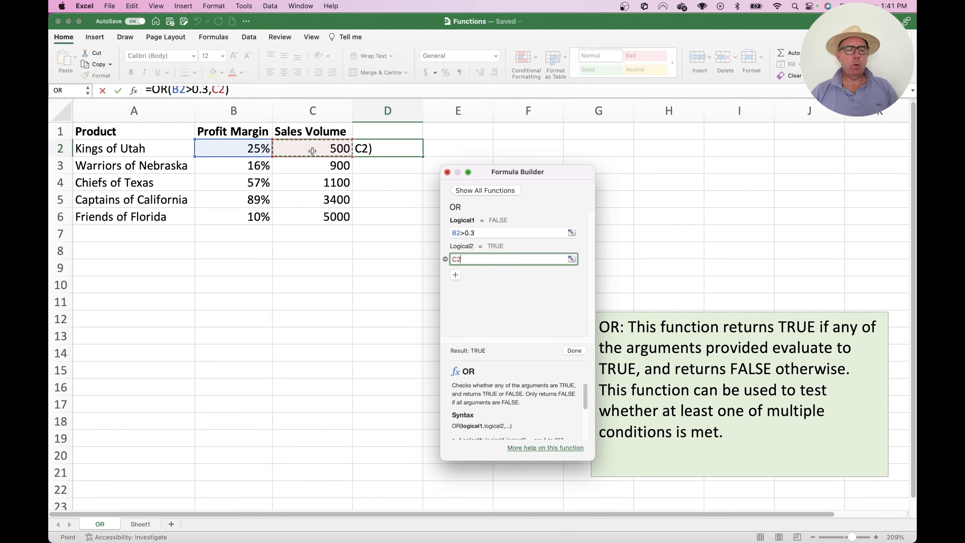
pyautogui.write('00')
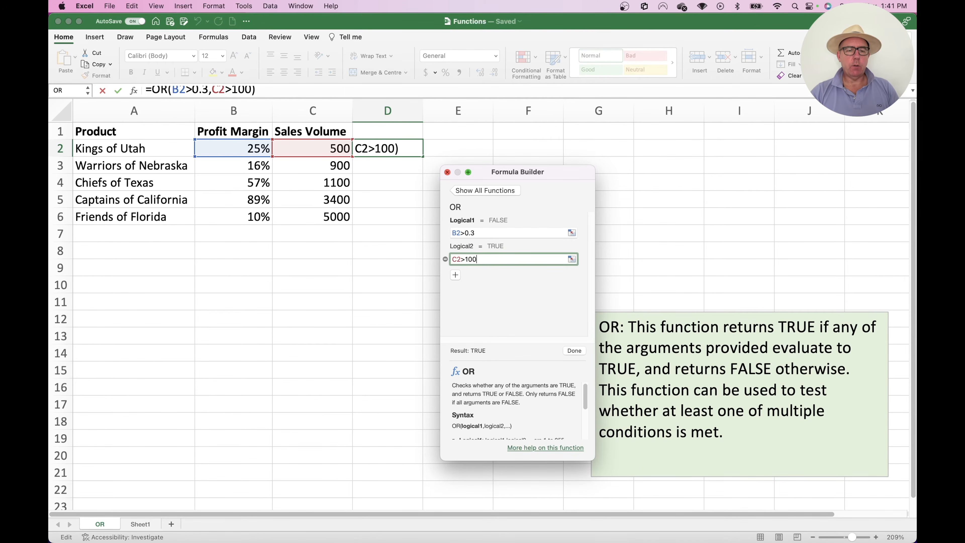
pyautogui.write('0')
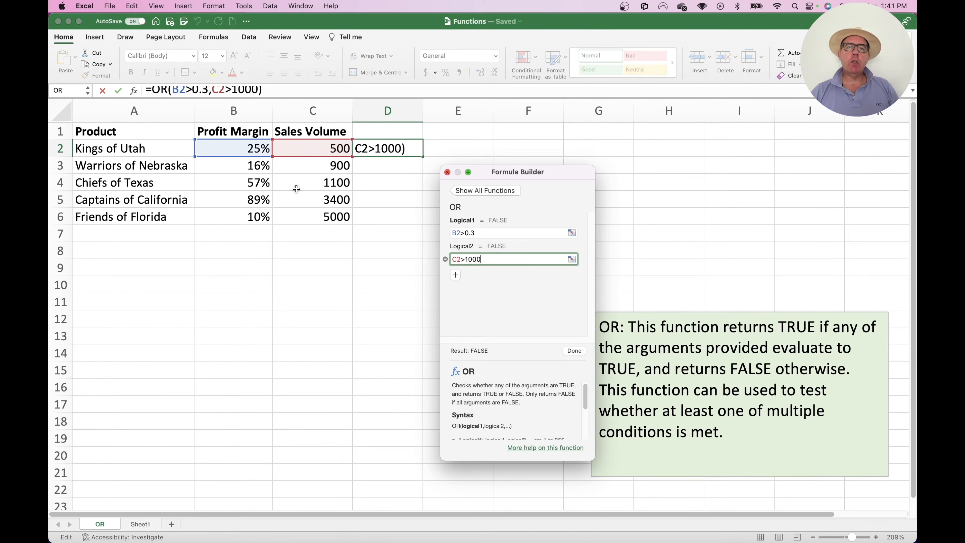
pyautogui.click(570, 352)
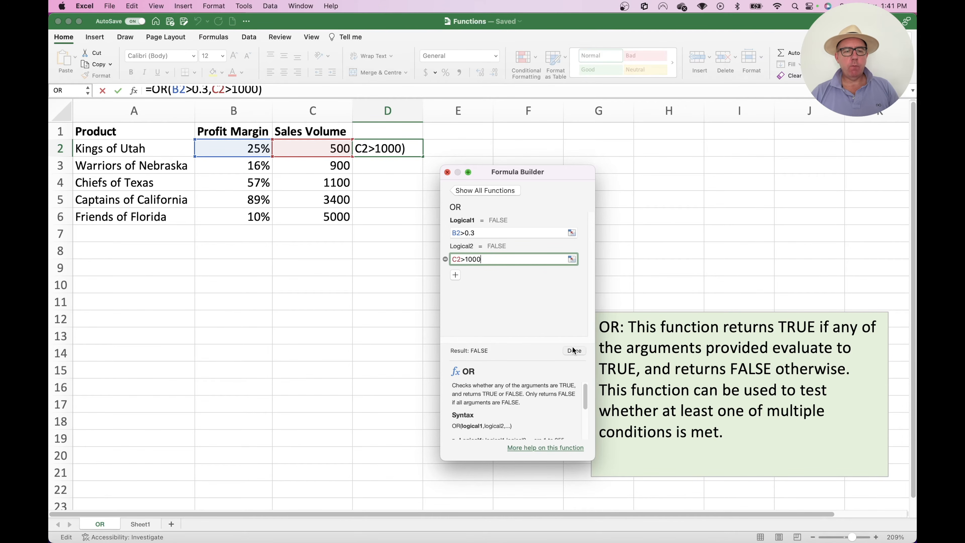
pyautogui.click(387, 298)
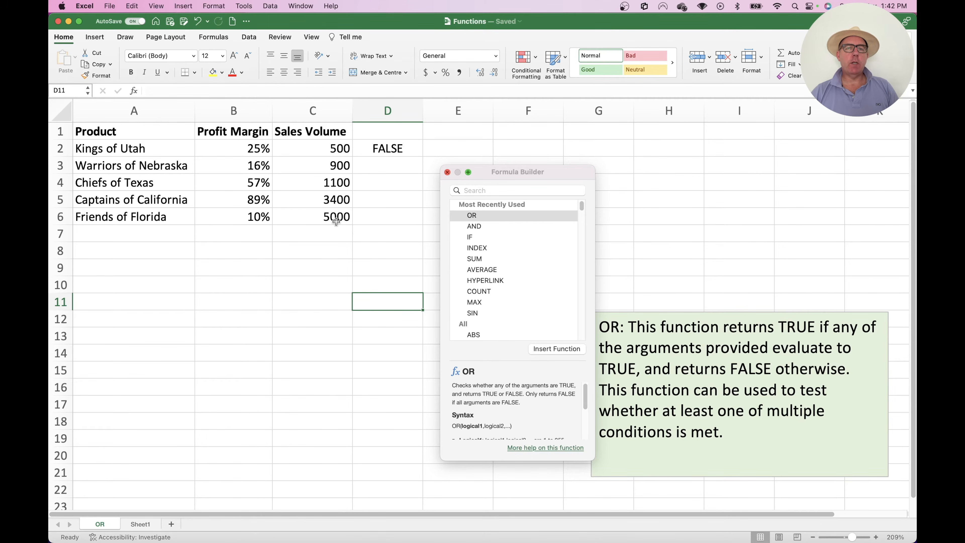
pyautogui.click(448, 172)
# Step: Enter the formula =OR(B3>0.3,C3>1000) directly in D3 for the Warriors of Nebraska
pyautogui.click(386, 164)
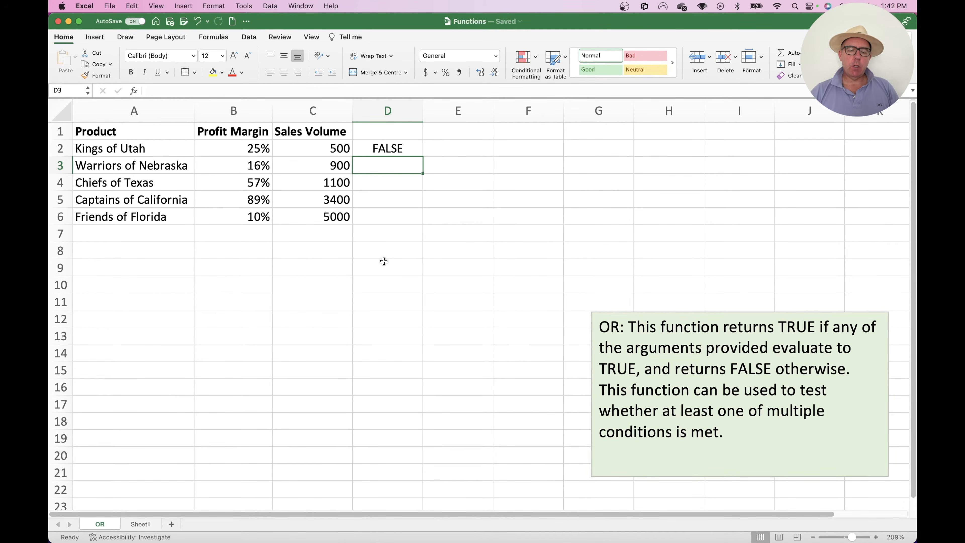
pyautogui.write('=or')
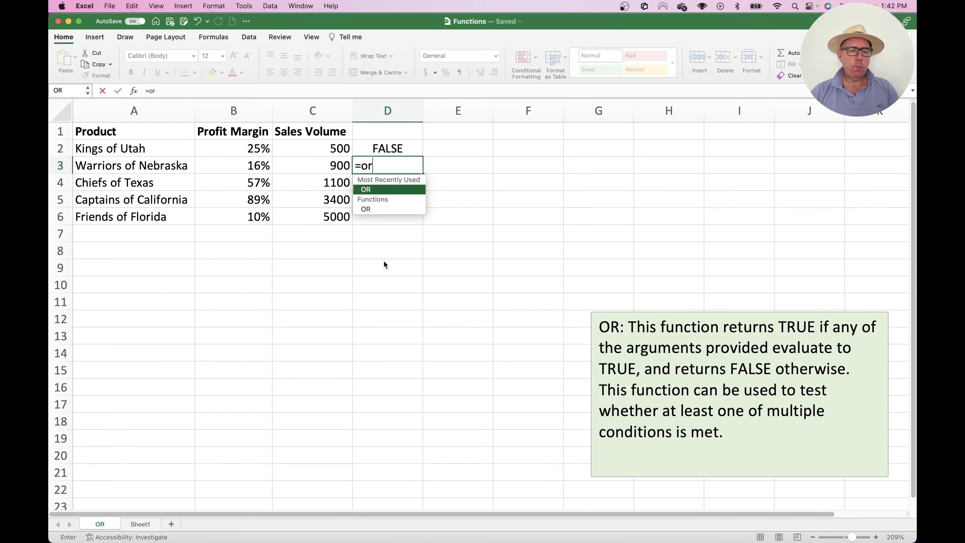
pyautogui.write('(')
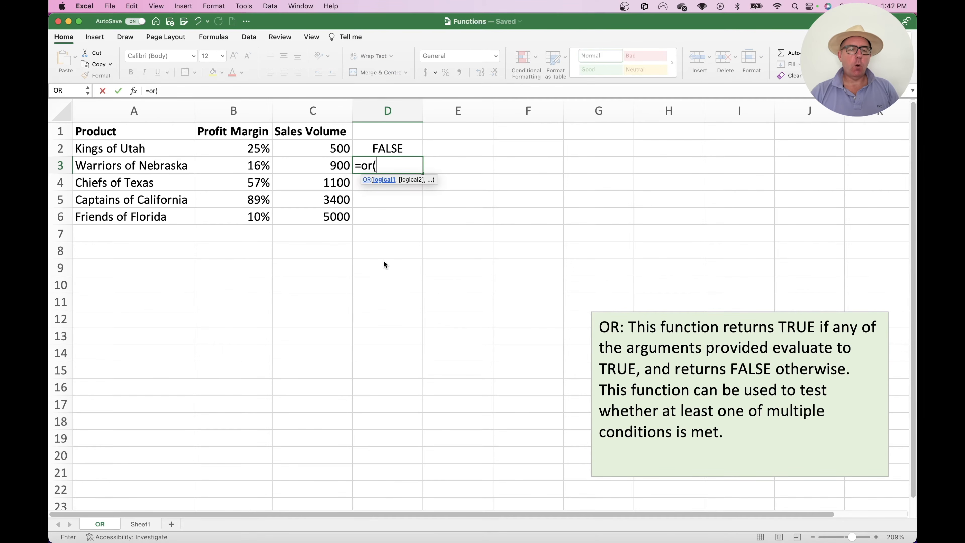
pyautogui.click(254, 167)
pyautogui.write('>0.3')
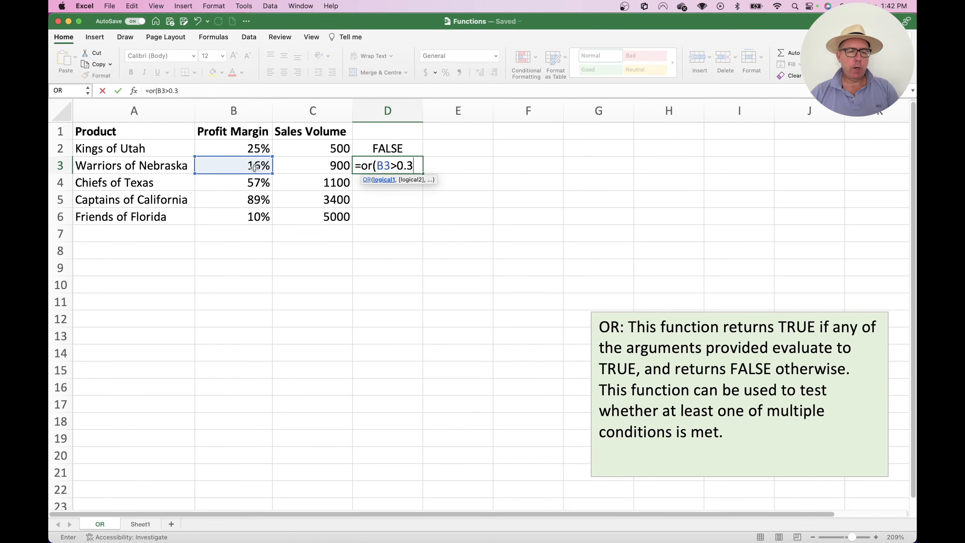
pyautogui.write(',')
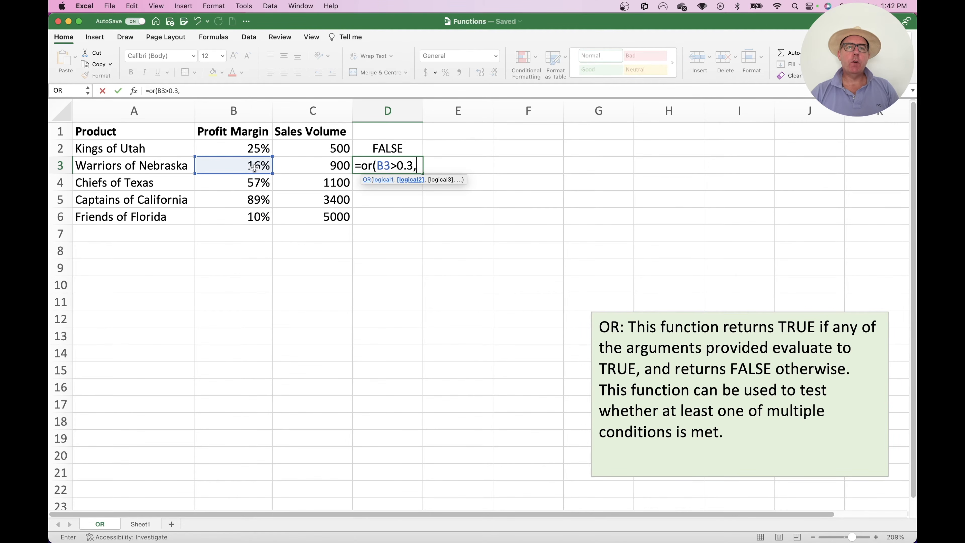
pyautogui.click(316, 164)
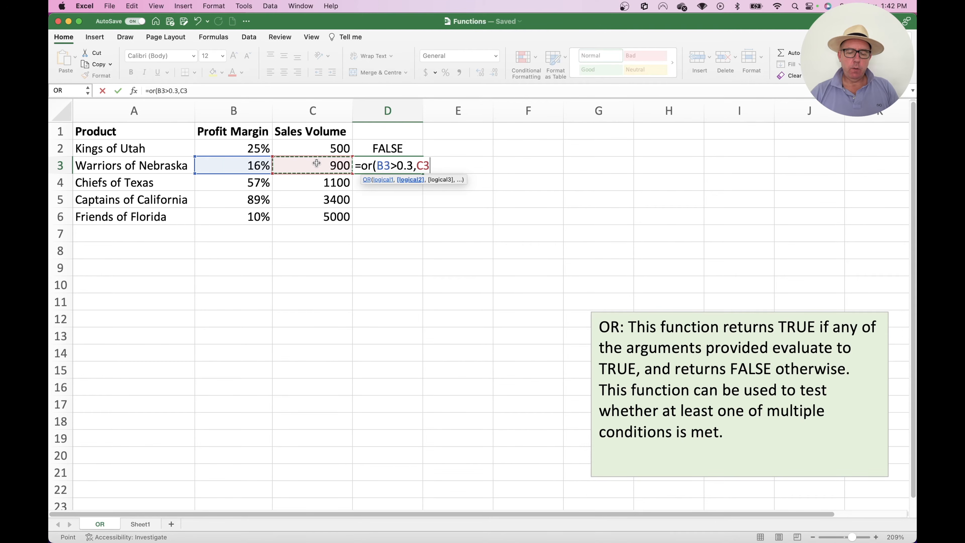
pyautogui.write('>1000')
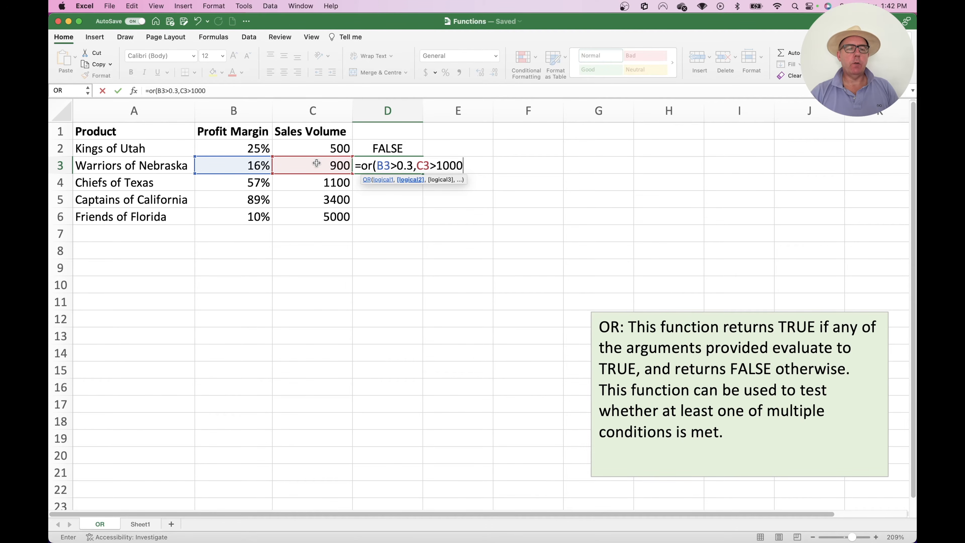
pyautogui.write(')')
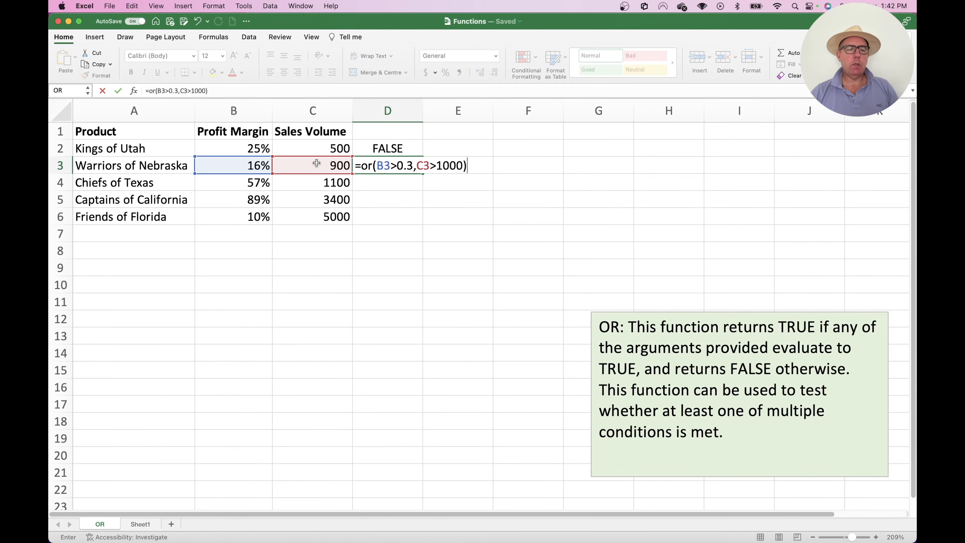
pyautogui.press('Return')
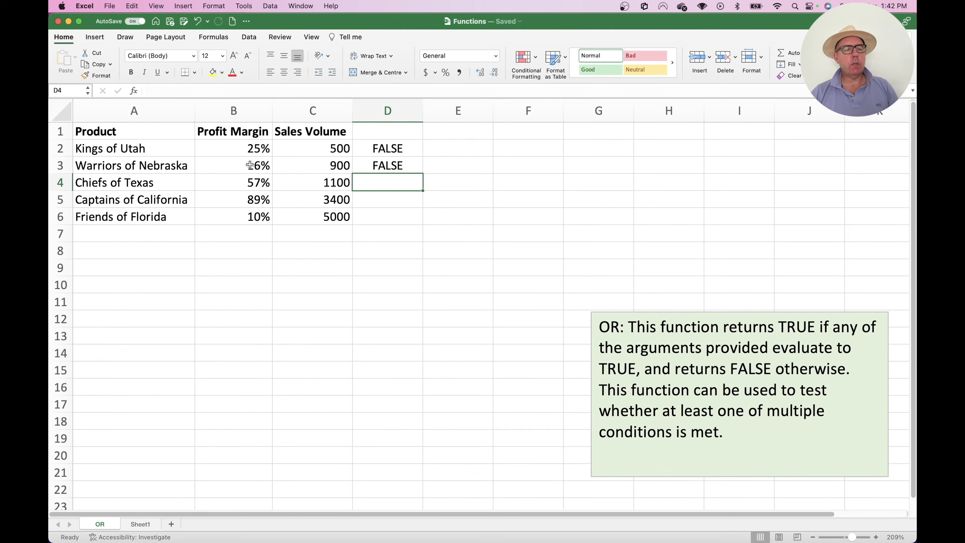
# Step: Fill the OR formula from D3 down to D6 and check the Friends of Florida profit margin and sales volume
pyautogui.click(326, 166)
pyautogui.click(416, 170)
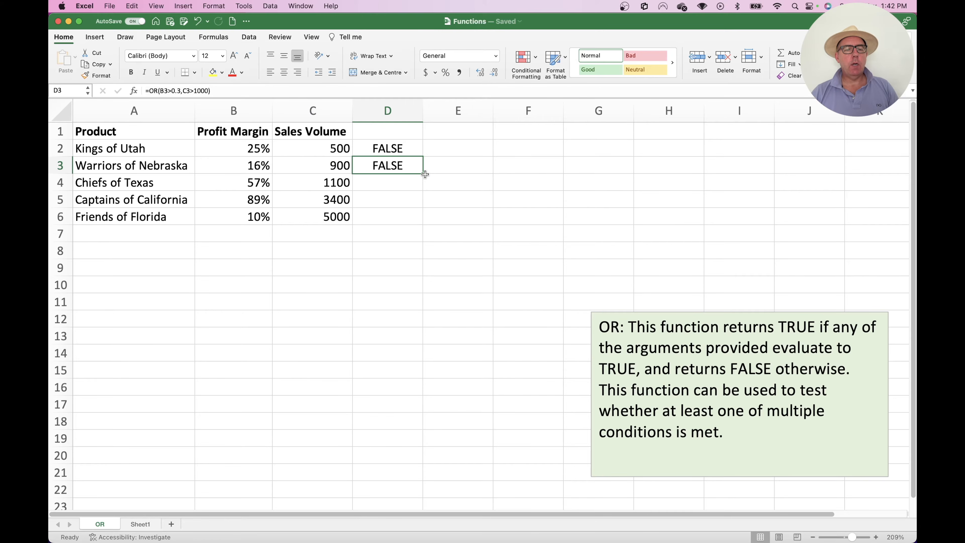
pyautogui.doubleClick(423, 174)
pyautogui.click(467, 180)
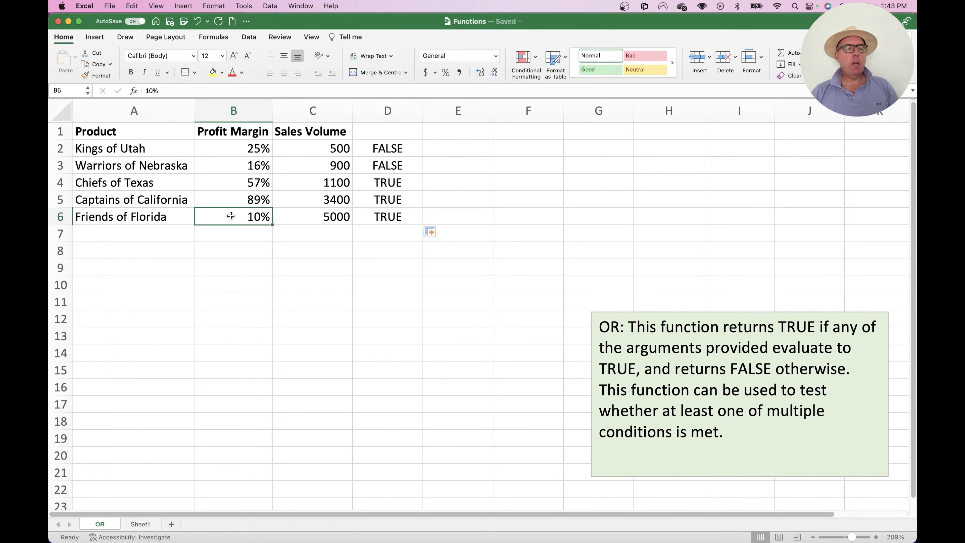
pyautogui.click(219, 216)
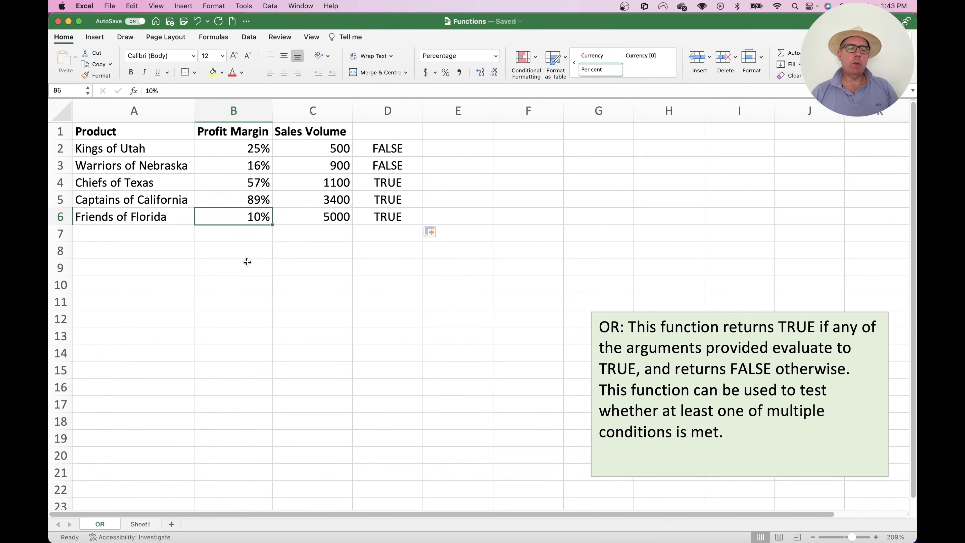
pyautogui.click(310, 217)
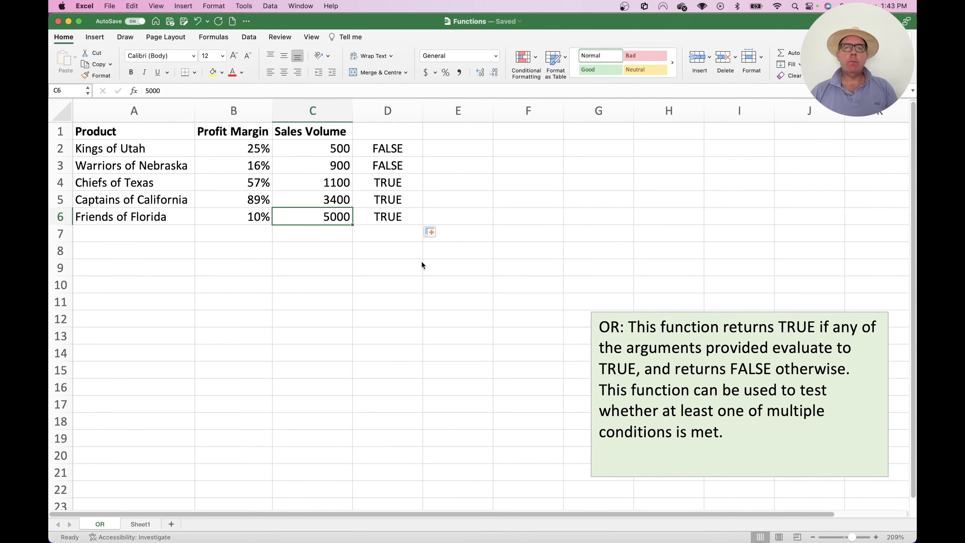
# Step: Enter the column heading Analysis in D1
pyautogui.click(380, 131)
pyautogui.write('Analysis')
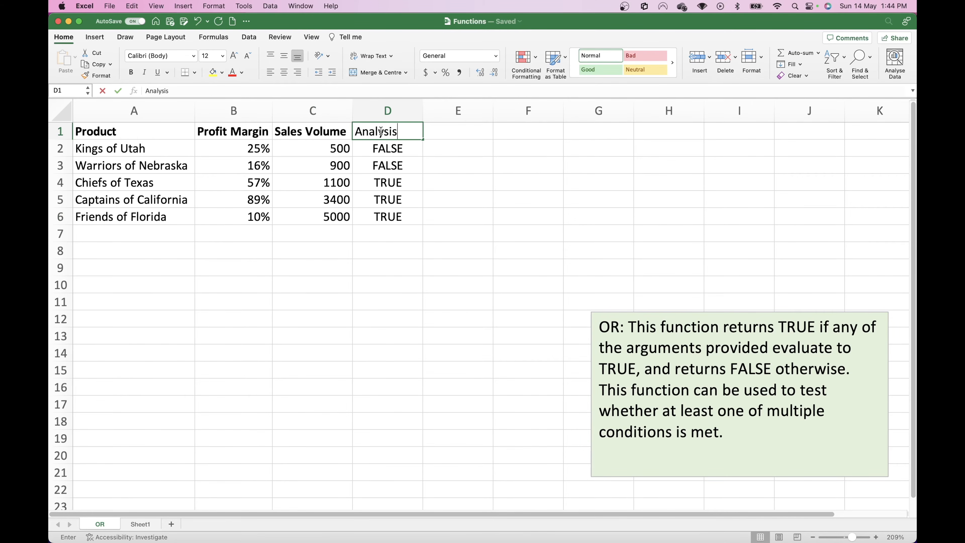
pyautogui.press('Return')
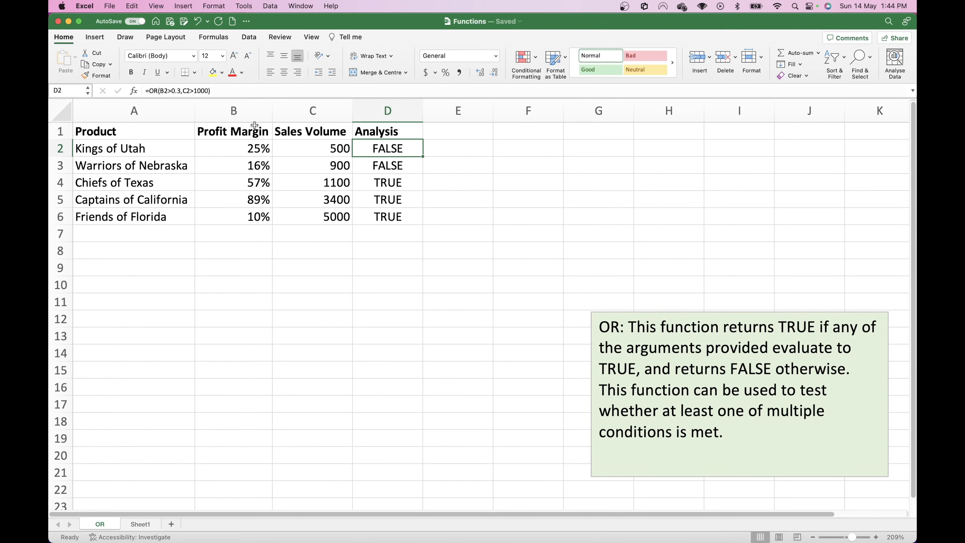
# Step: Add filters to the header row A1:D1 of the product table
pyautogui.moveTo(115, 131); pyautogui.dragTo(369, 130)
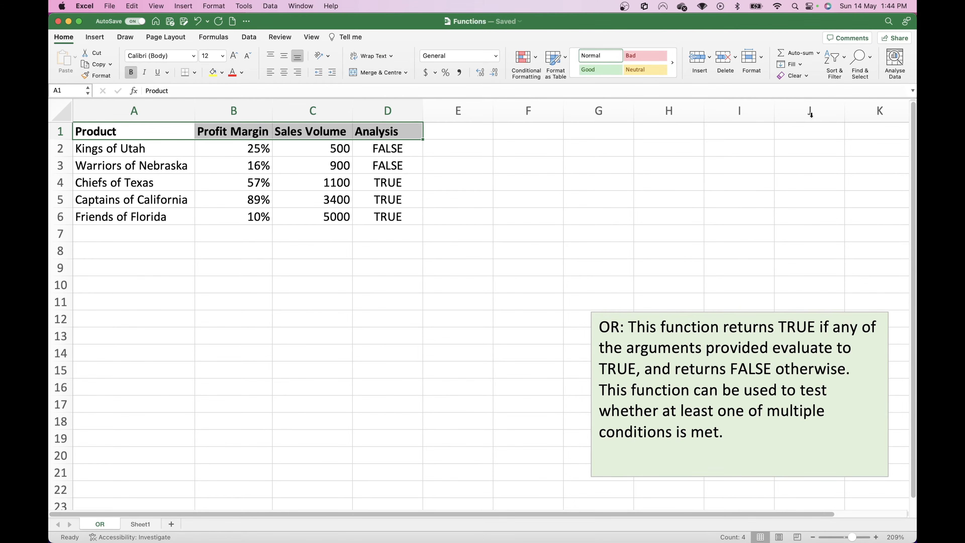
pyautogui.click(845, 59)
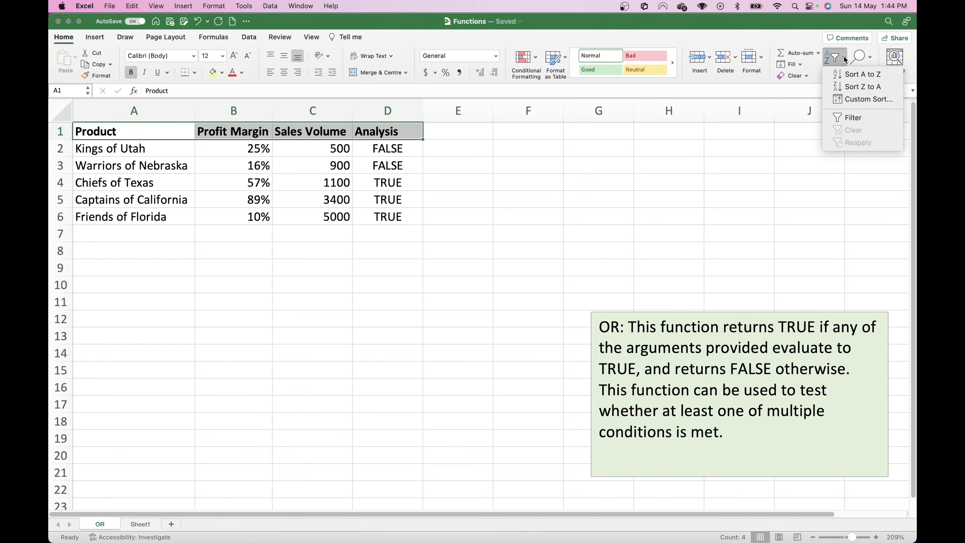
pyautogui.click(853, 118)
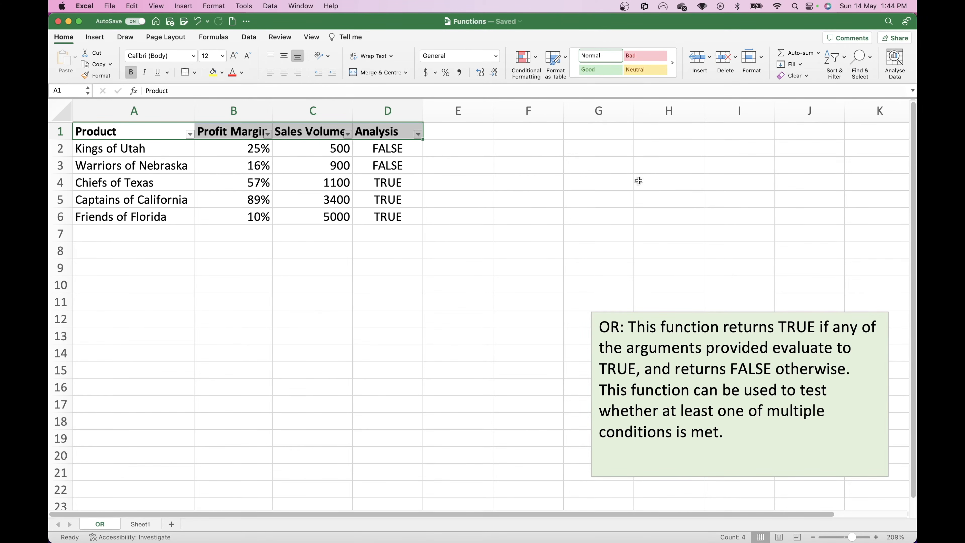
pyautogui.click(581, 213)
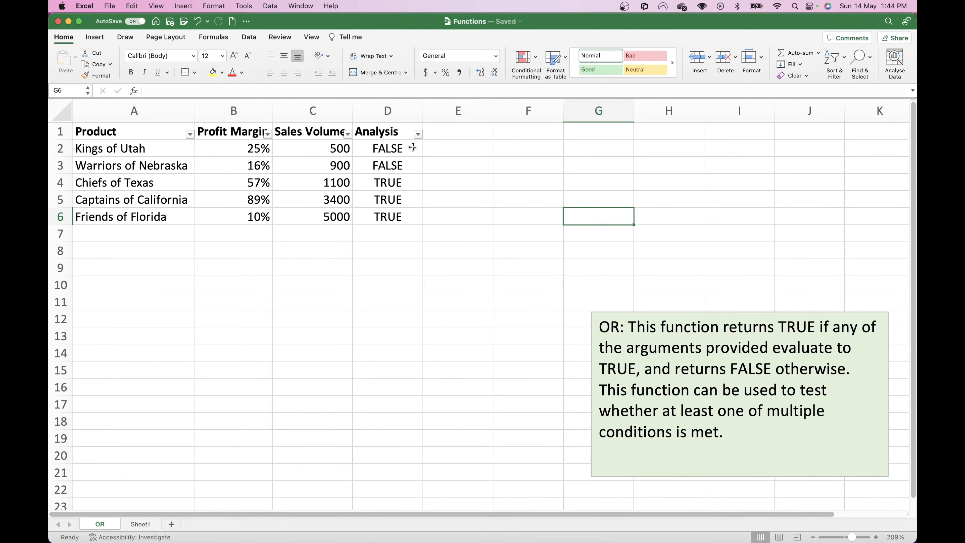
# Step: Filter the Analysis column to hide the FALSE rows, and undo the filtering of the table
pyautogui.click(418, 134)
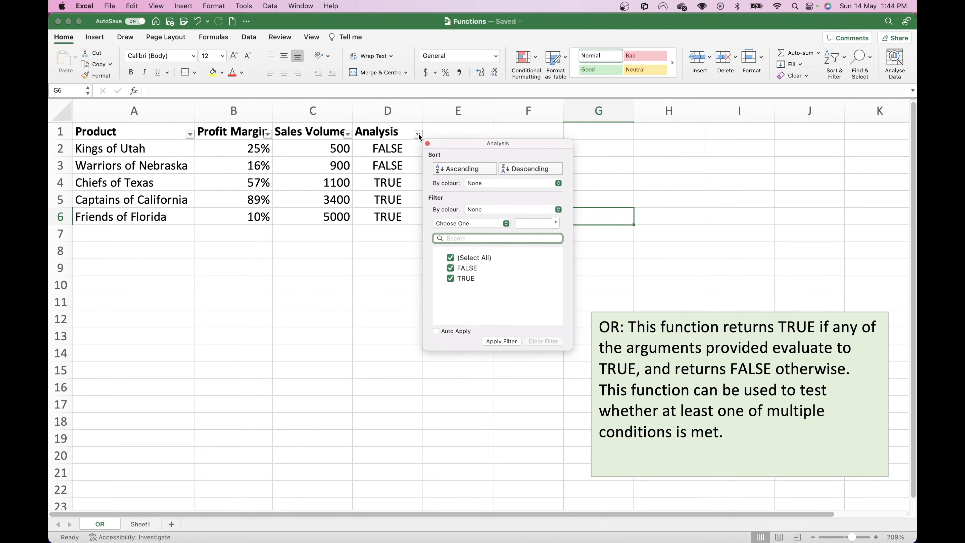
pyautogui.click(450, 268)
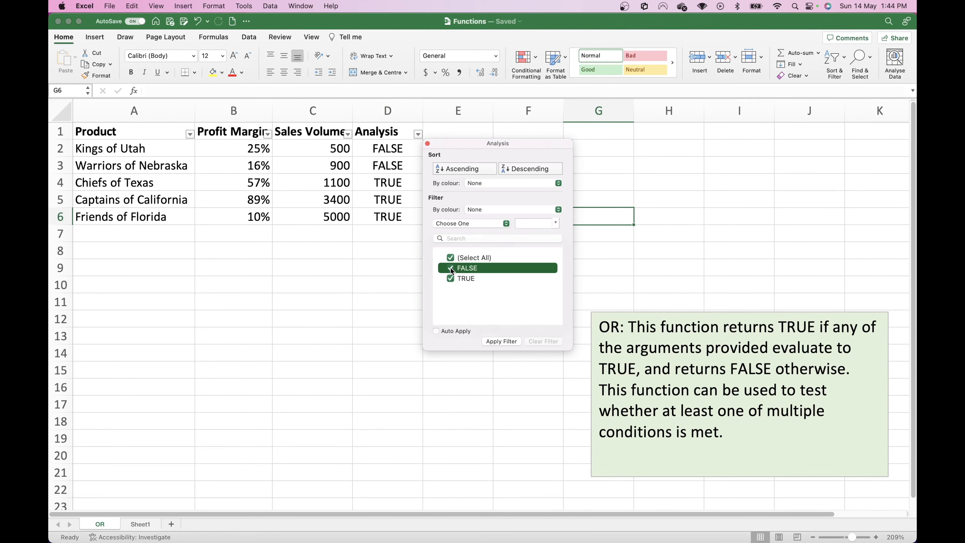
pyautogui.click(506, 341)
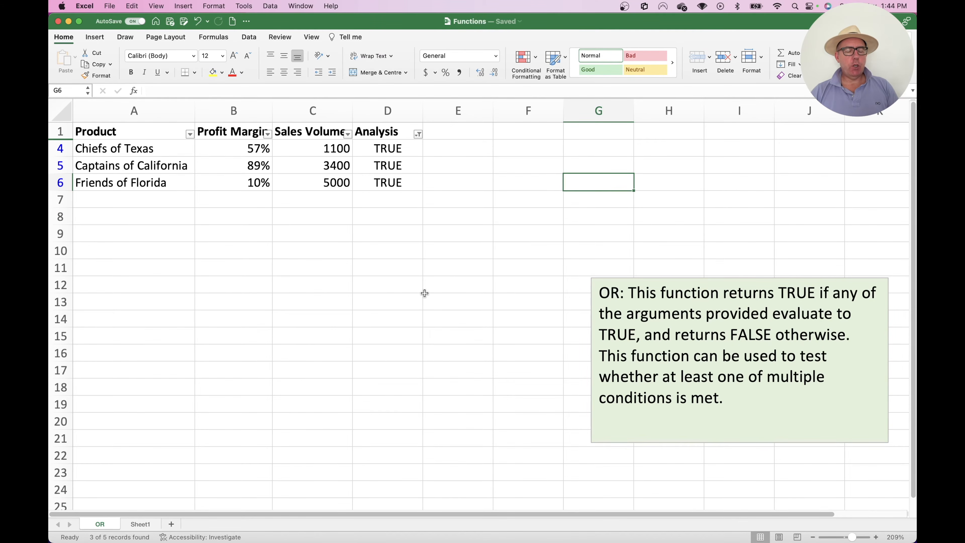
pyautogui.press('super+z')
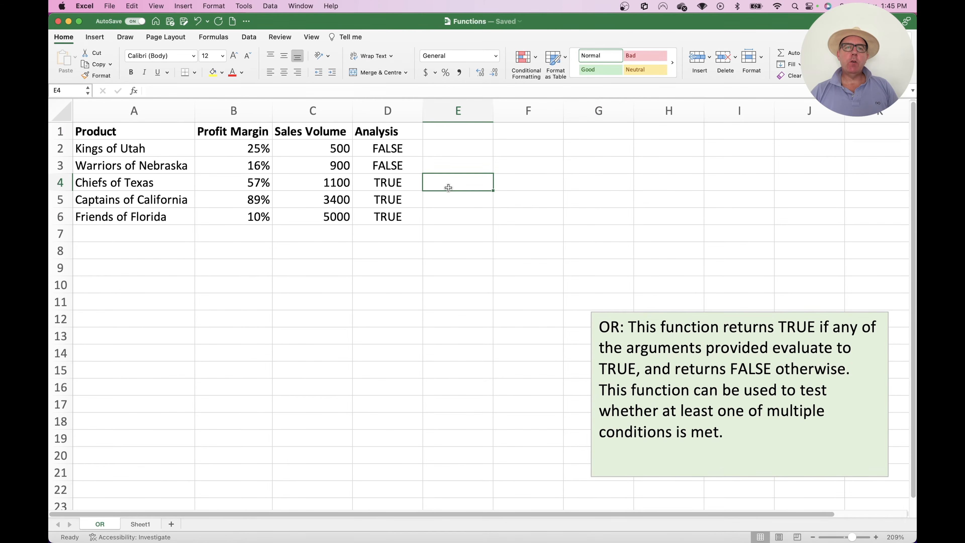
# Step: Enter the column heading Action in E1
pyautogui.click(448, 131)
pyautogui.write('Action')
pyautogui.click(477, 177)
# Step: Enter the formula =IF(D2=FALSE,"","Add to marketing campaign") in E2, the first Action cell
pyautogui.click(452, 146)
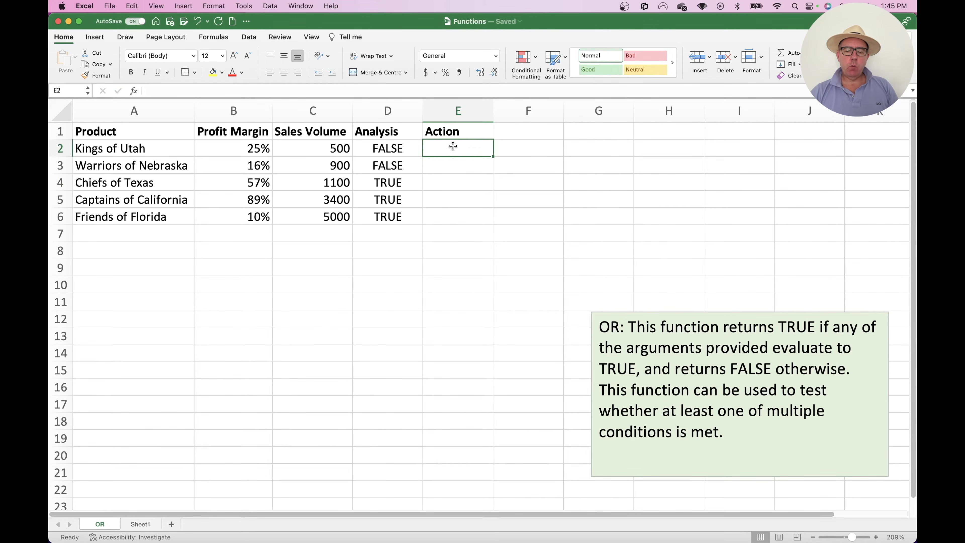
pyautogui.write('=if(')
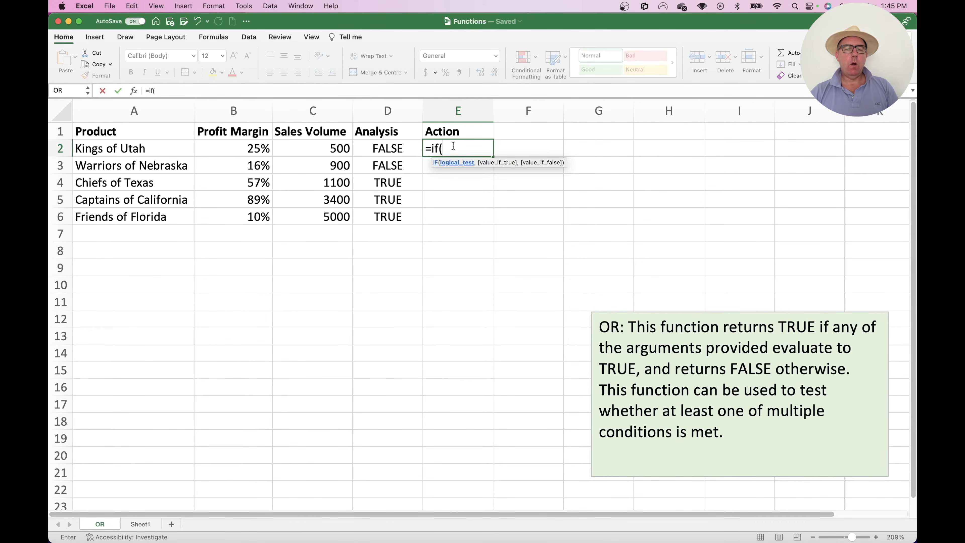
pyautogui.click(390, 149)
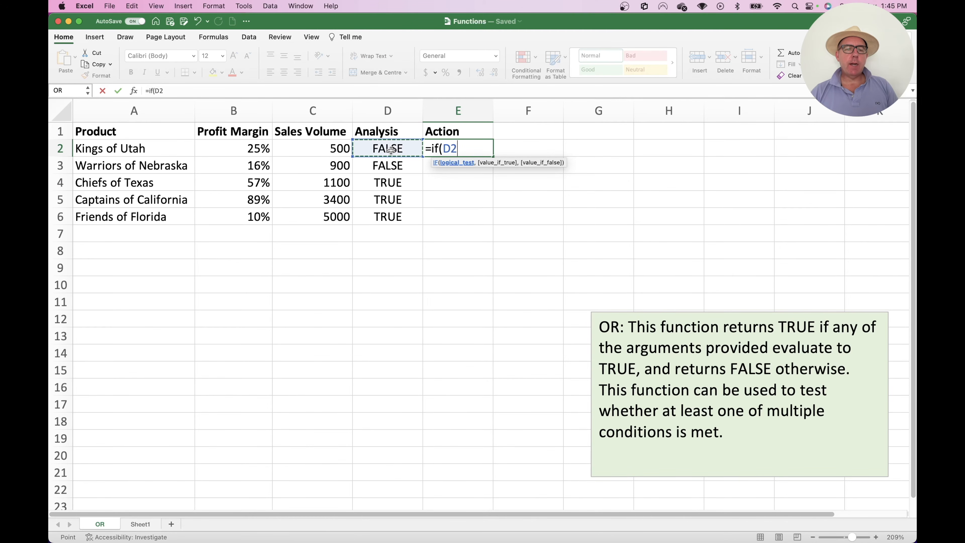
pyautogui.write('=false')
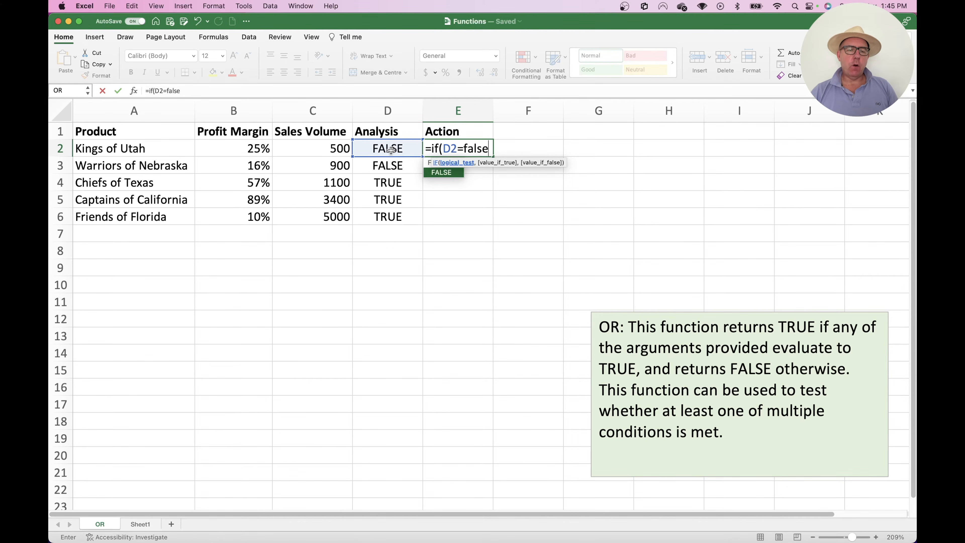
pyautogui.write(',')
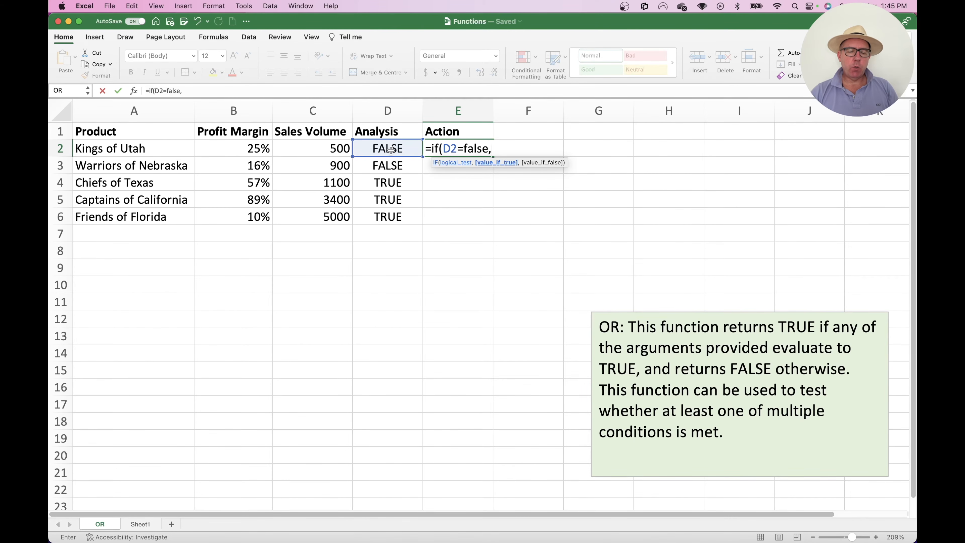
pyautogui.write('""')
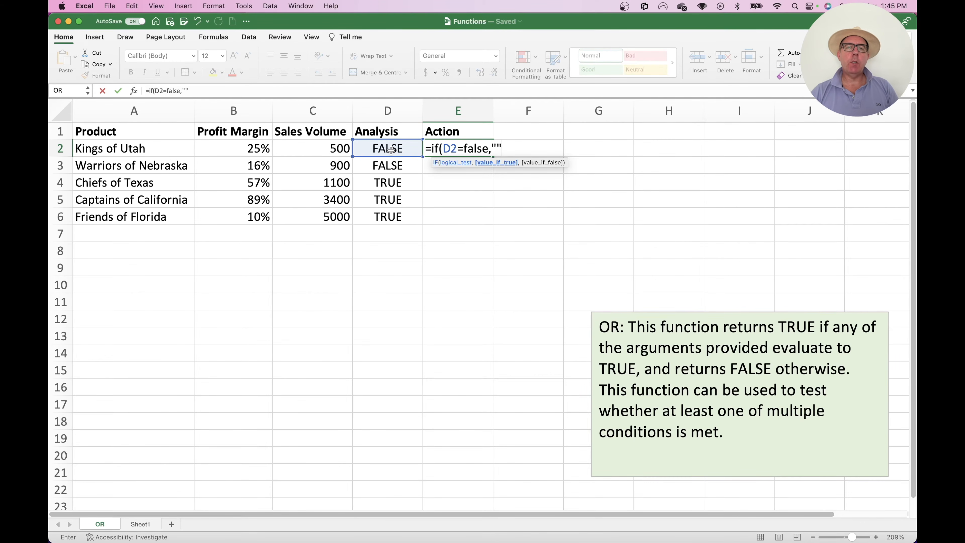
pyautogui.write(',')
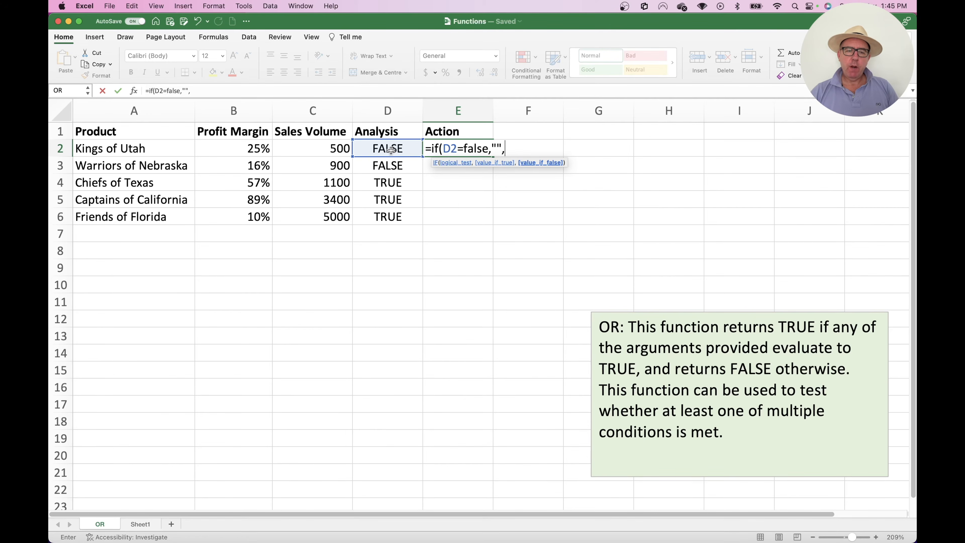
pyautogui.write('"Add to marketing camp')
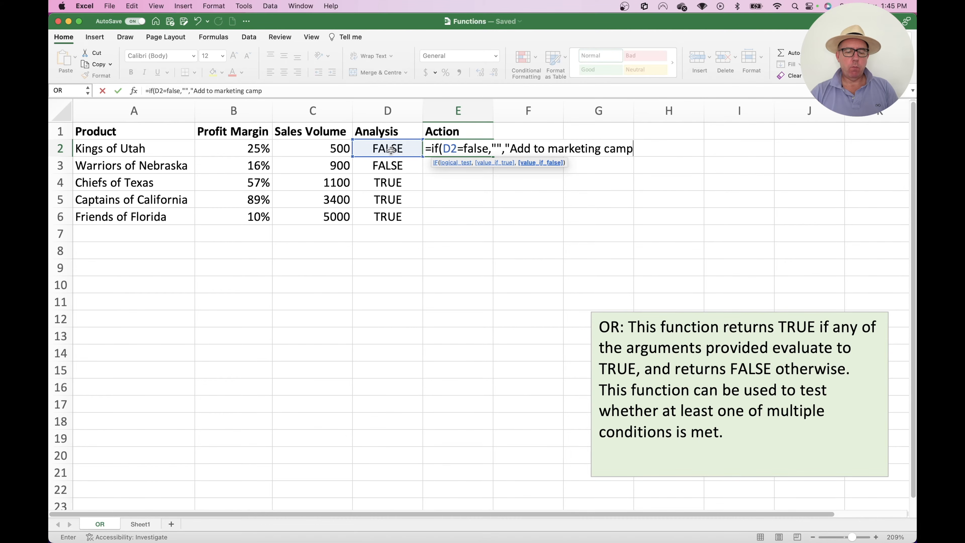
pyautogui.write('aign"')
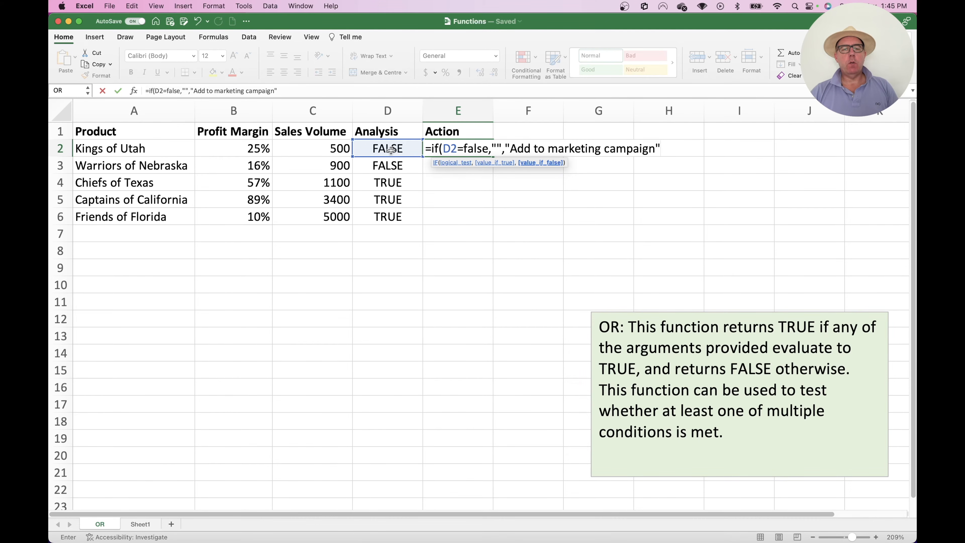
pyautogui.write(')')
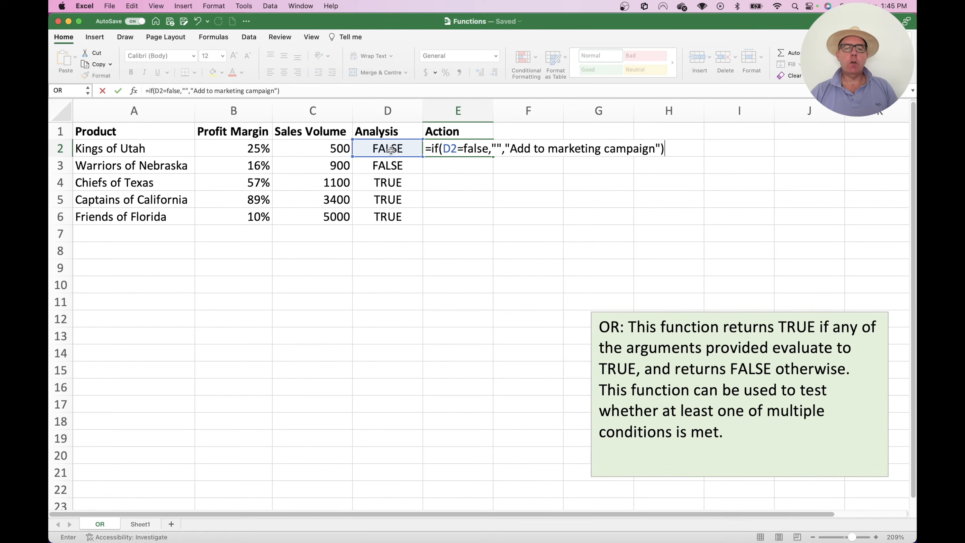
pyautogui.press('Return')
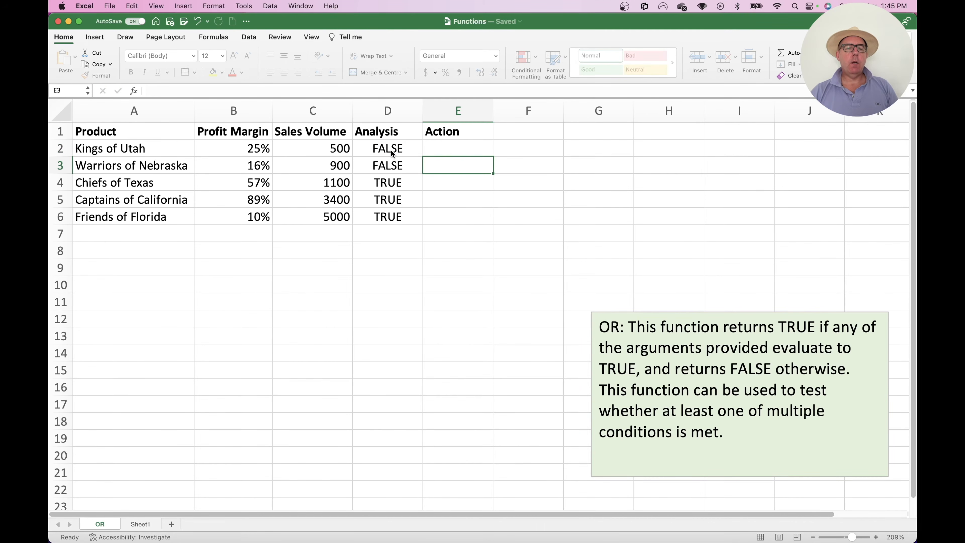
# Step: Fill the IF formula from E2 down the Action column to E6
pyautogui.click(464, 149)
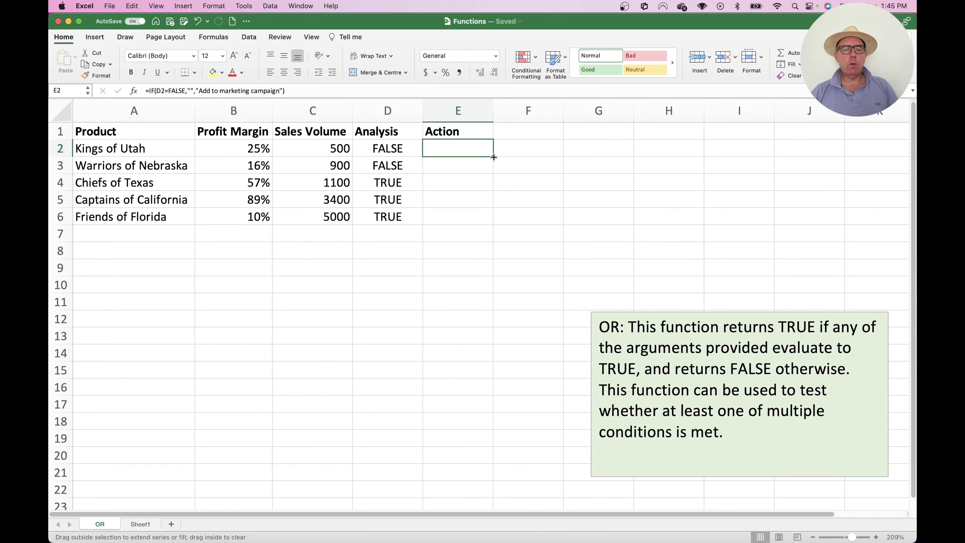
pyautogui.moveTo(493, 157); pyautogui.dragTo(494, 224)
pyautogui.click(464, 258)
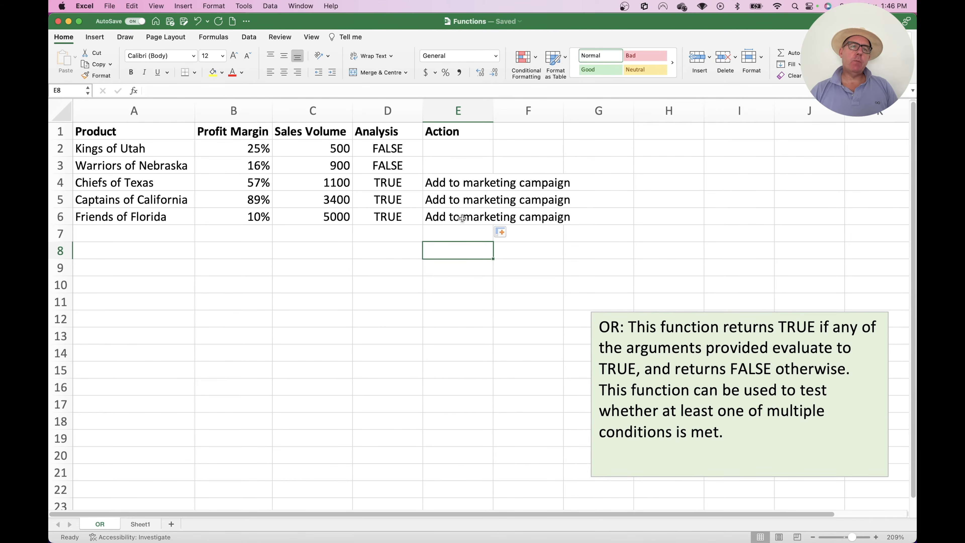
pyautogui.scroll(-3, 430, 334)
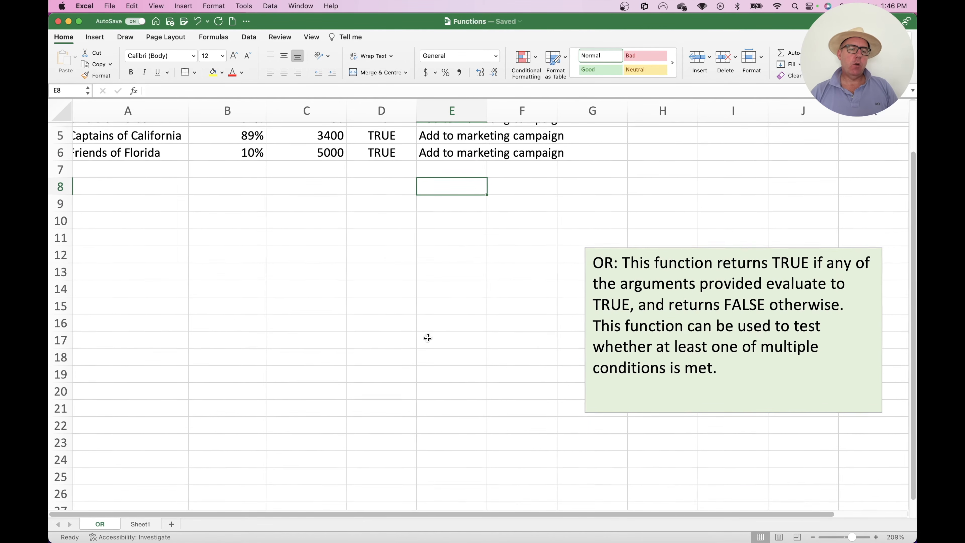
pyautogui.scroll(3, 428, 337)
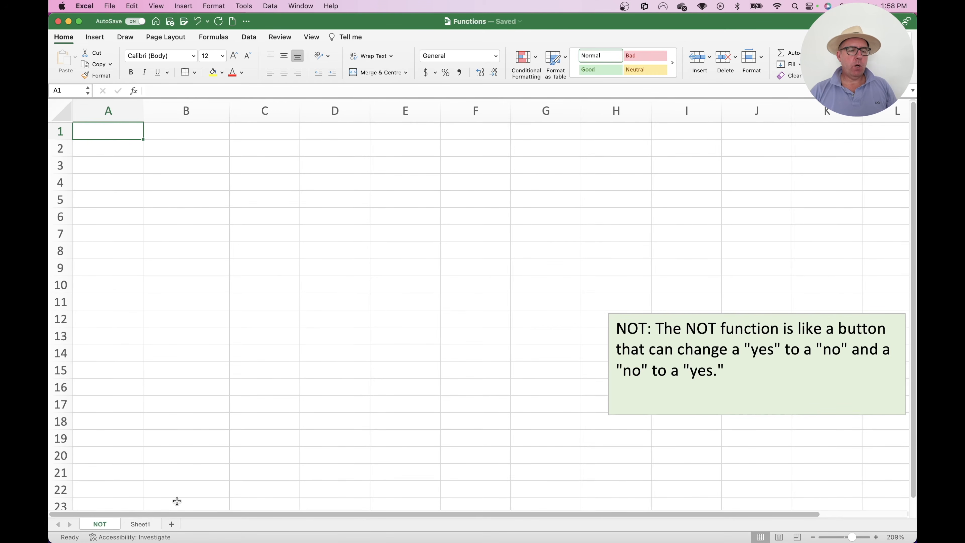
# Step: Copy the order table with the Order and Shipped Status columns into the NOT sheet, starting at A1
pyautogui.press('super+c')
pyautogui.press('super+v')
pyautogui.click(275, 191)
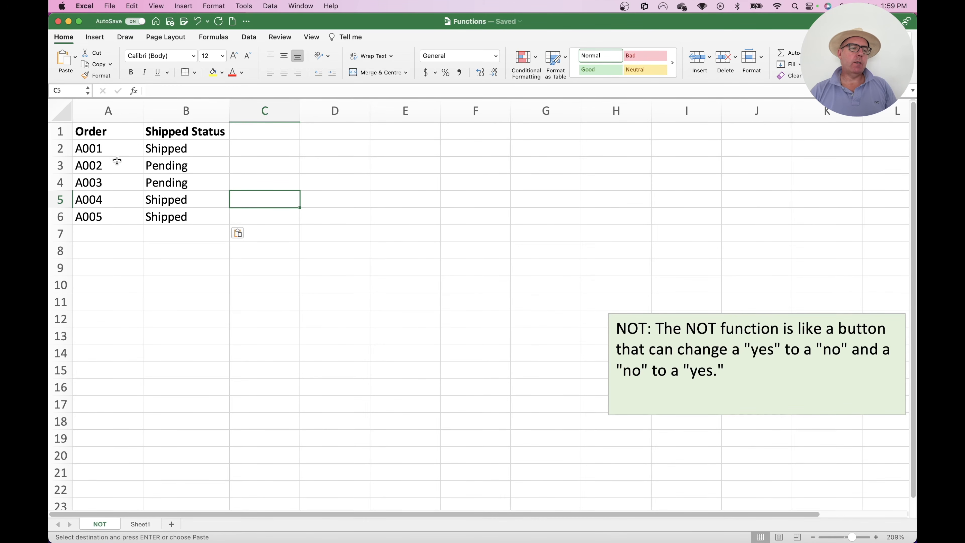
pyautogui.click(193, 148)
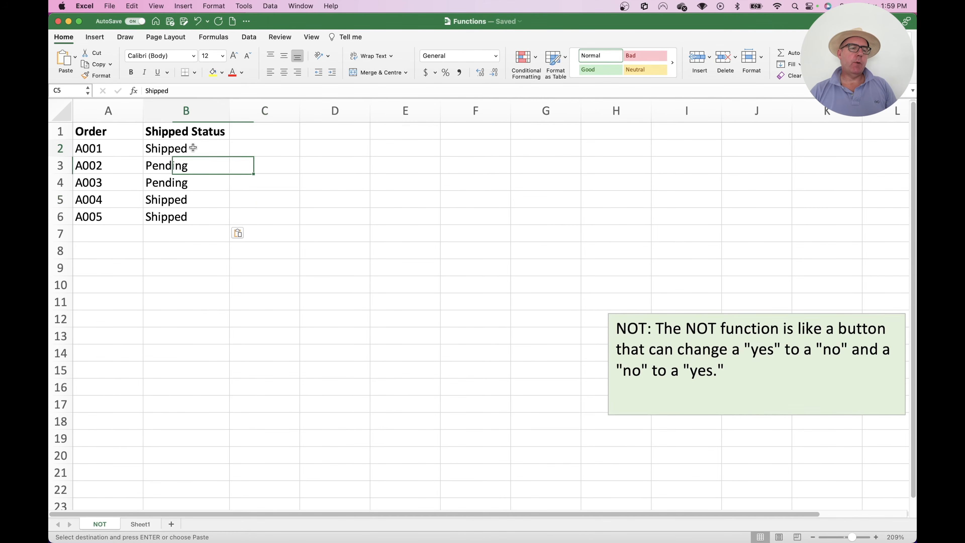
pyautogui.click(194, 165)
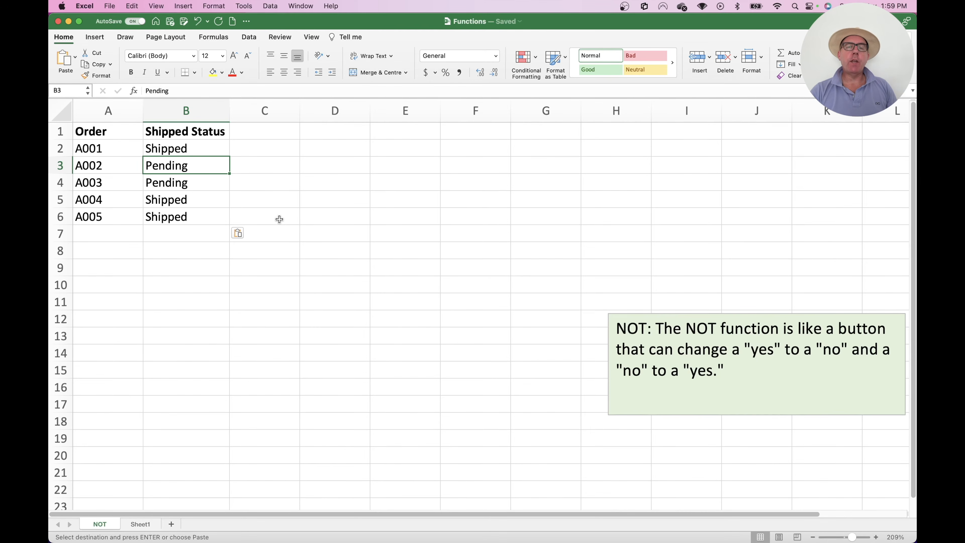
# Step: Enter the column heading Action in C1 and make it bold
pyautogui.click(254, 129)
pyautogui.write('Action')
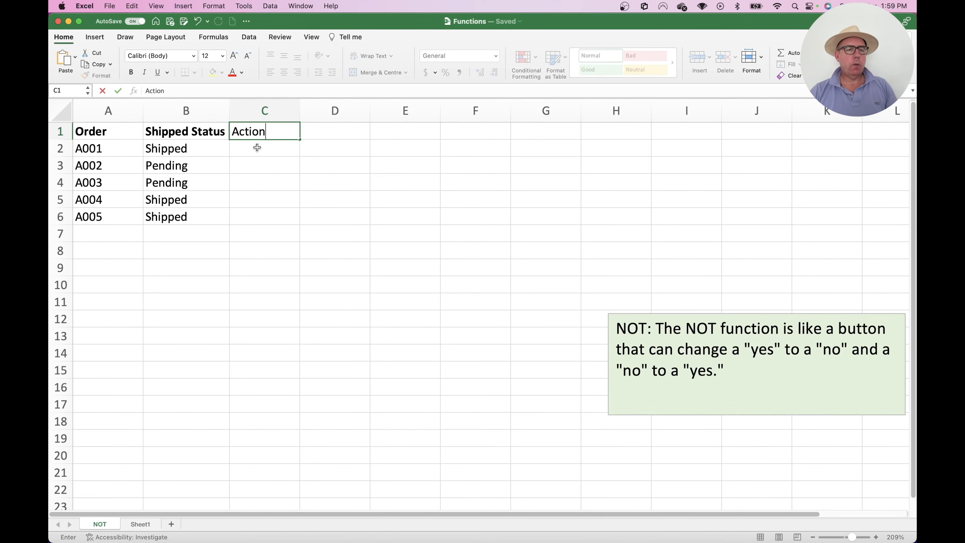
pyautogui.press('Return')
pyautogui.click(252, 129)
pyautogui.press('super+b')
# Step: Insert the NOT function in C2 through the Formula Builder with the logical test B2="Shipped", and close the builder
pyautogui.click(256, 149)
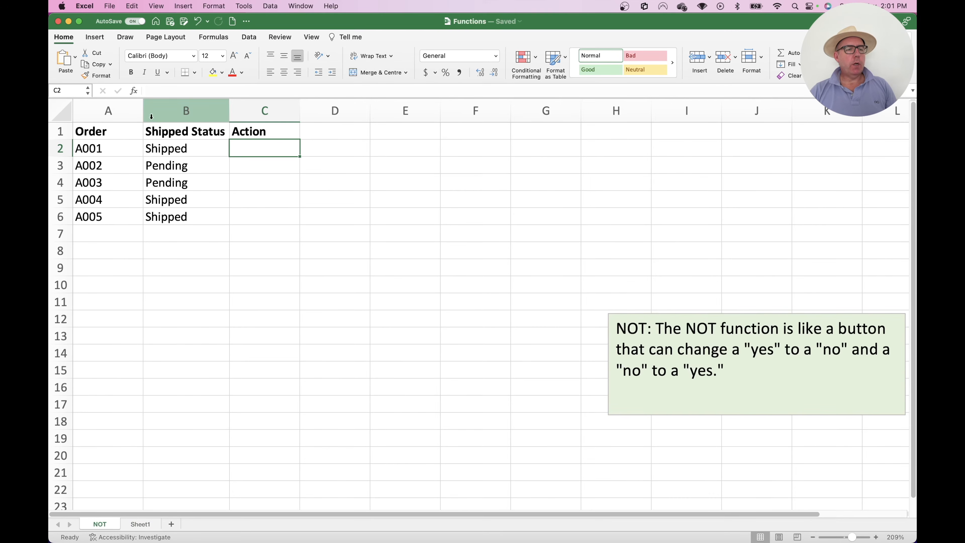
pyautogui.click(134, 92)
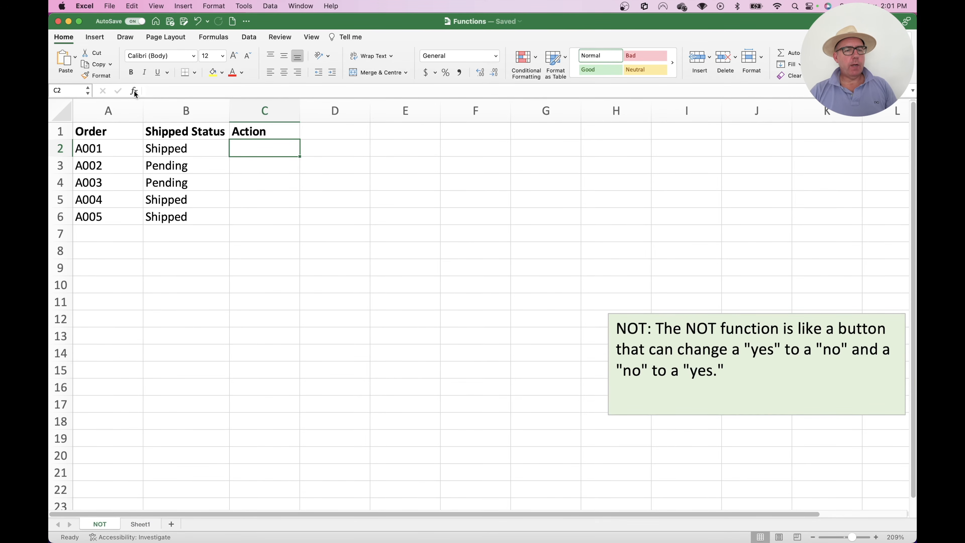
pyautogui.moveTo(835, 107); pyautogui.dragTo(459, 150)
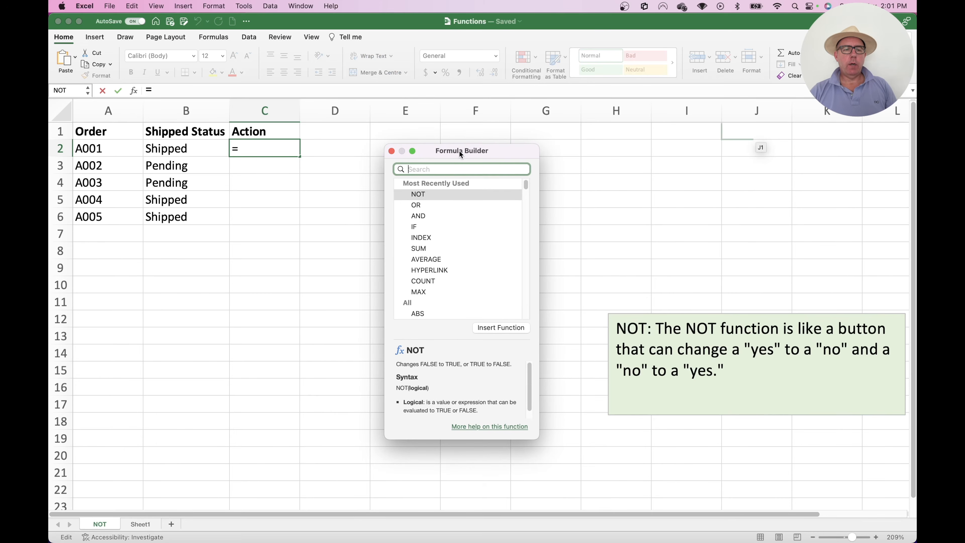
pyautogui.click(439, 196)
pyautogui.click(507, 327)
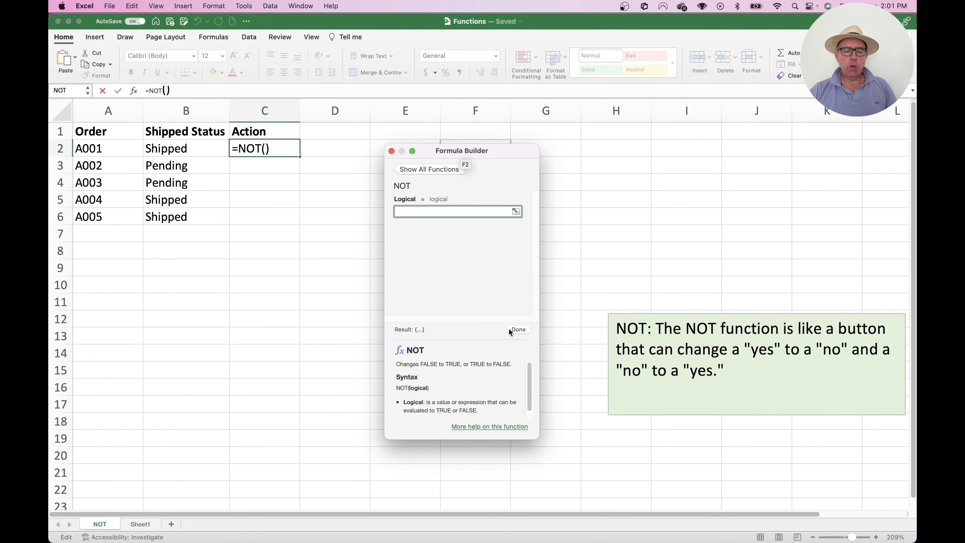
pyautogui.click(200, 145)
pyautogui.write('=')
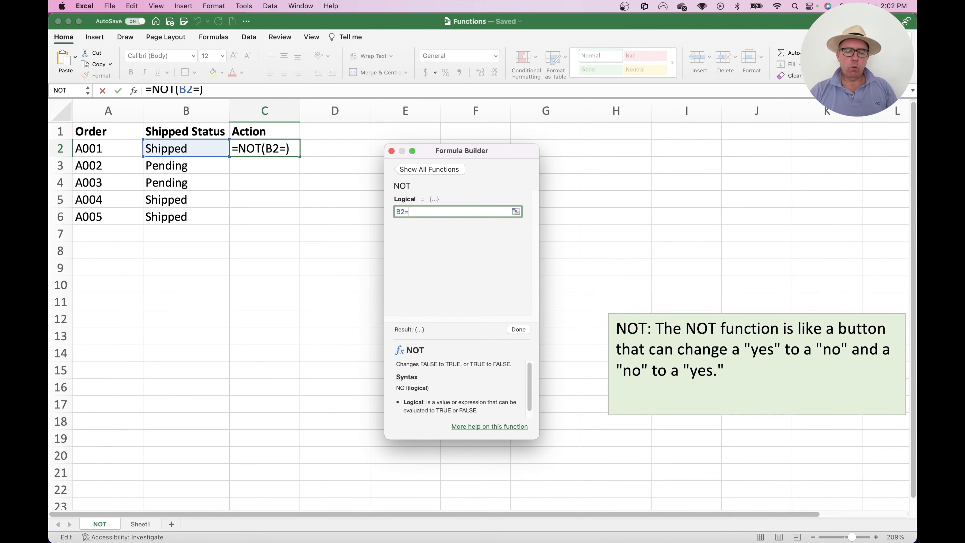
pyautogui.write('"S')
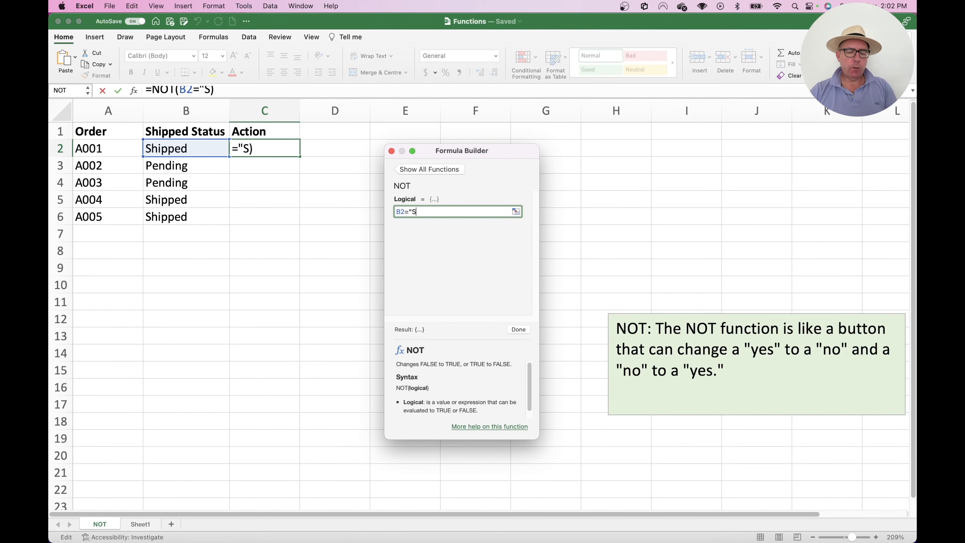
pyautogui.write('hipped"')
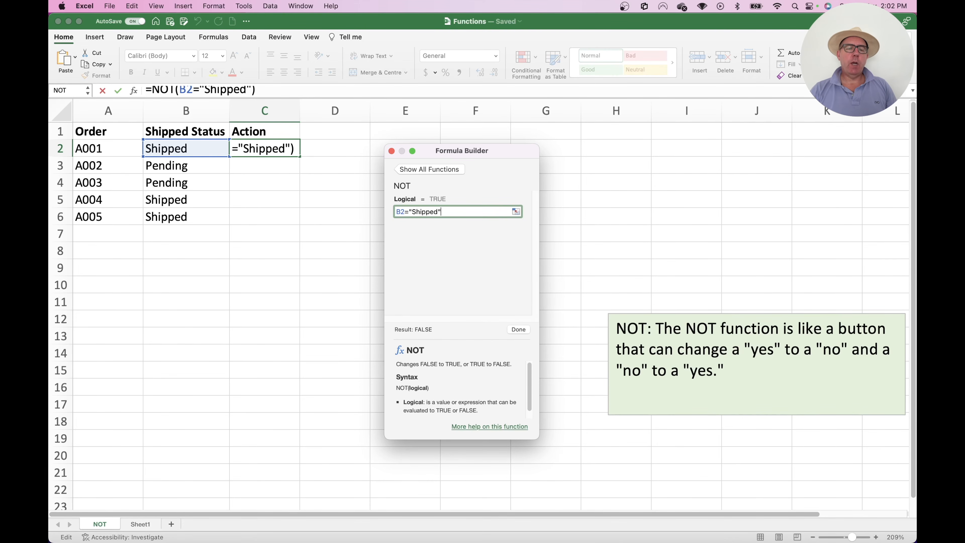
pyautogui.click(515, 328)
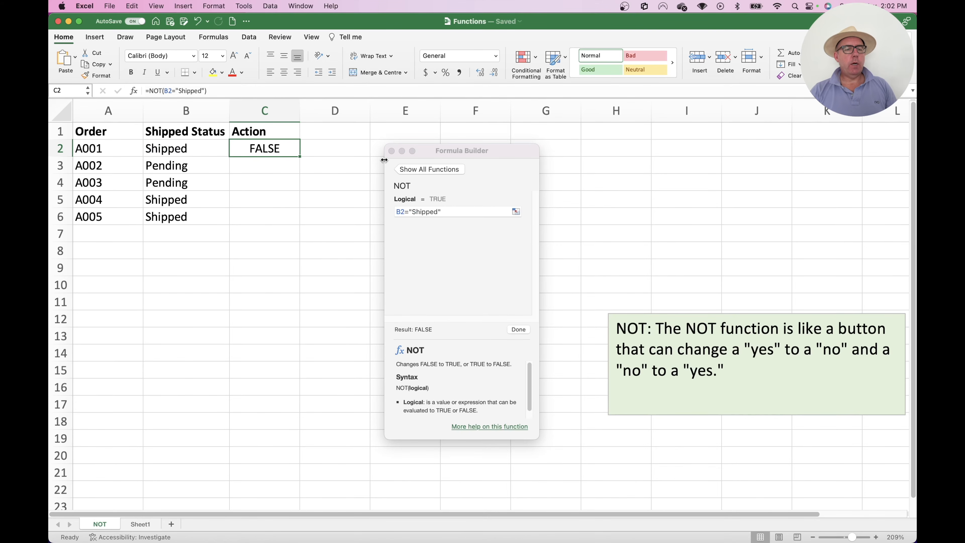
pyautogui.click(391, 151)
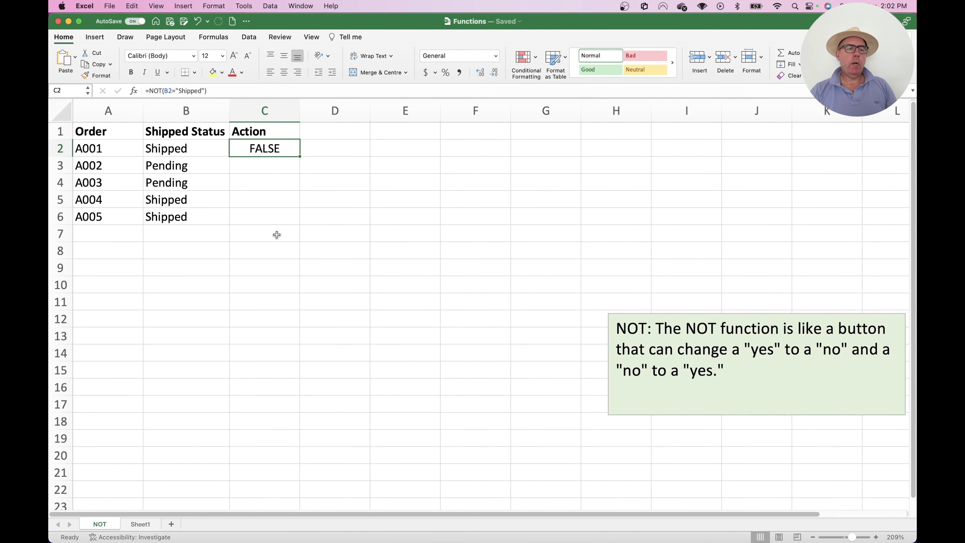
# Step: Enter the formula =NOT(B3="Shipped") directly in C3 for order A002
pyautogui.press('Return')
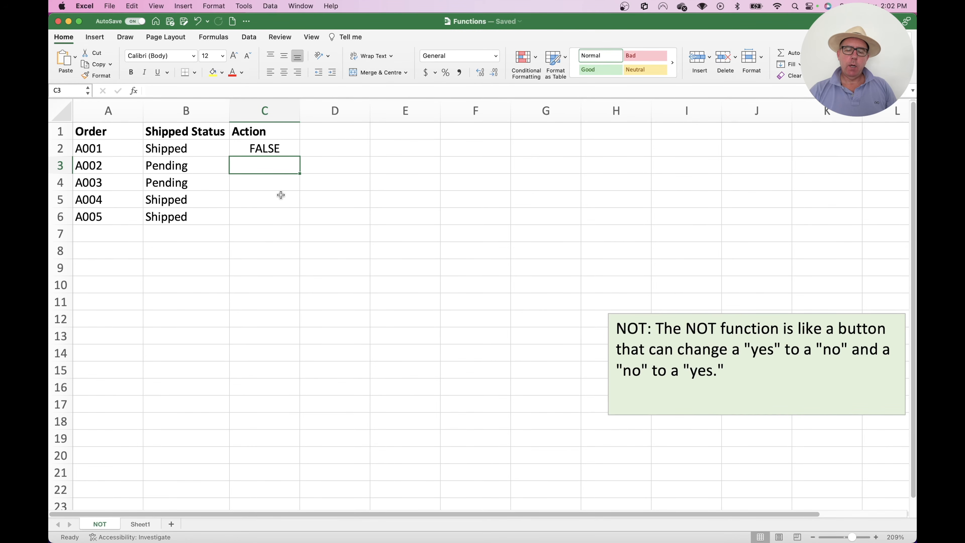
pyautogui.write('=not')
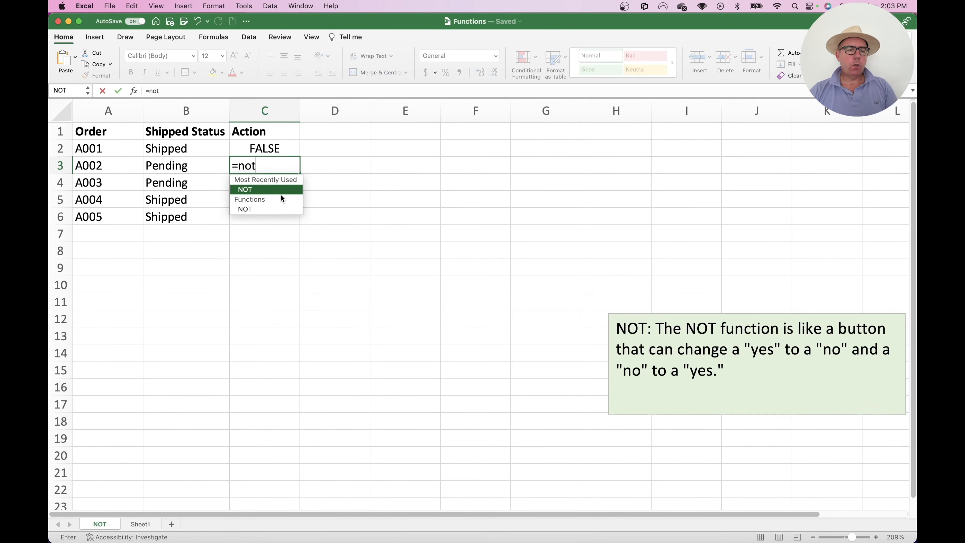
pyautogui.write('(')
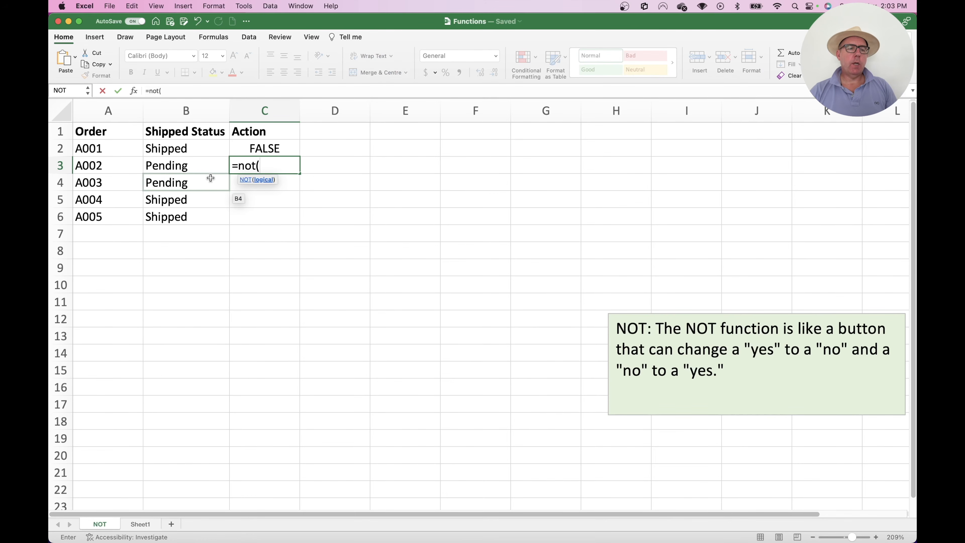
pyautogui.click(197, 165)
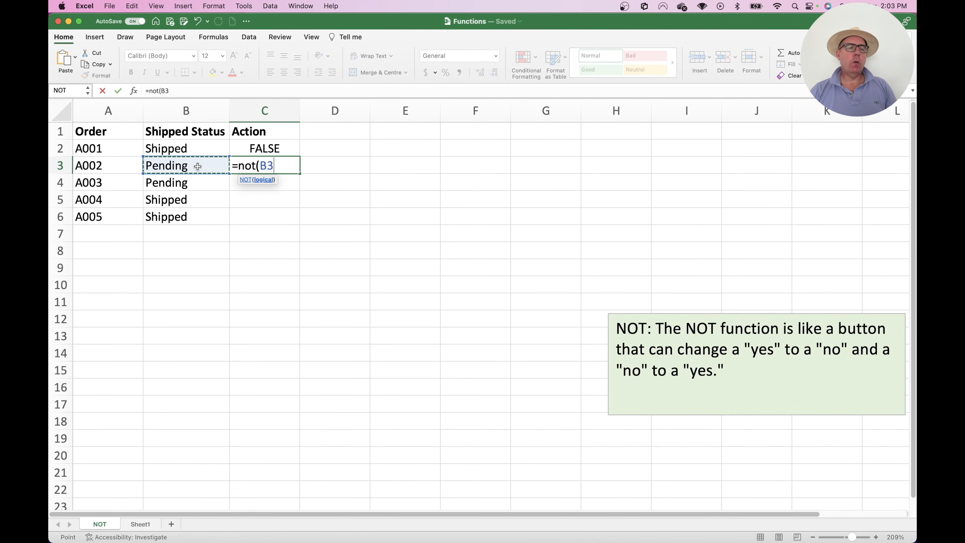
pyautogui.write('="s')
pyautogui.press('BackSpace')
pyautogui.write('S')
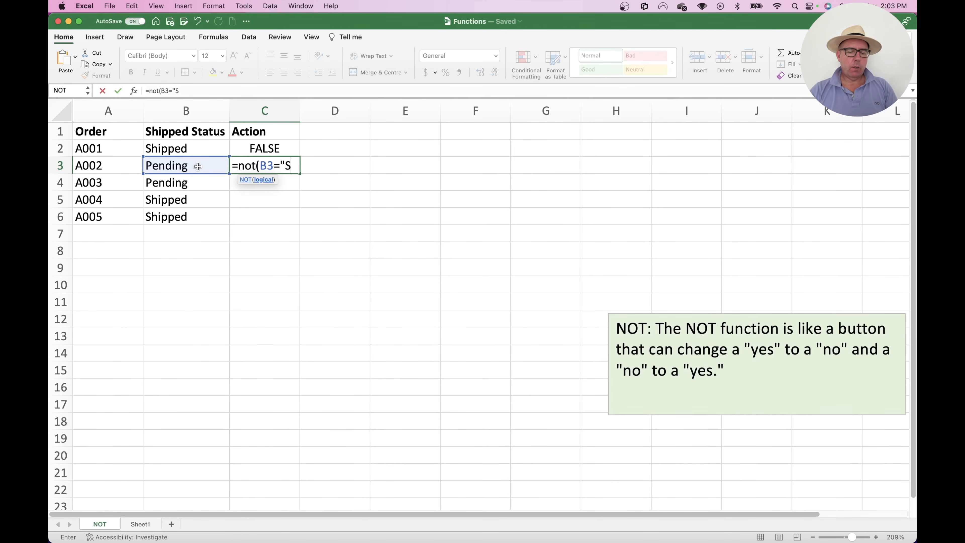
pyautogui.write('hipped")')
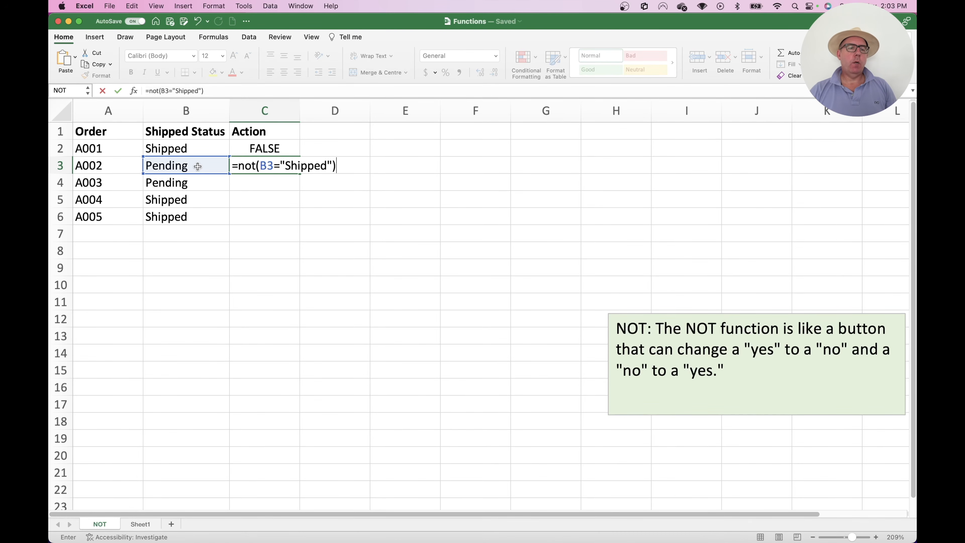
pyautogui.press('Return')
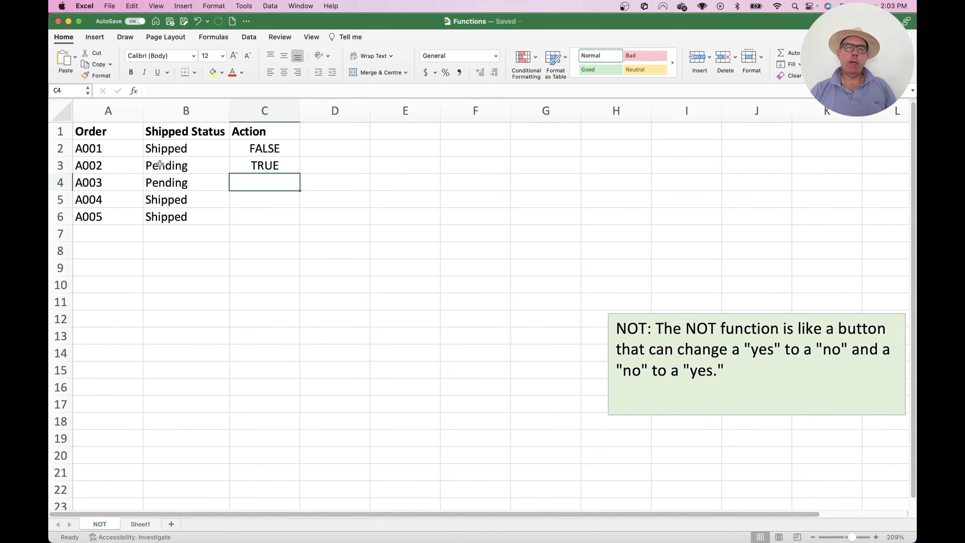
# Step: Fill the NOT formula from C3 down to C6 and highlight the two Pending statuses in B3:B4
pyautogui.click(275, 163)
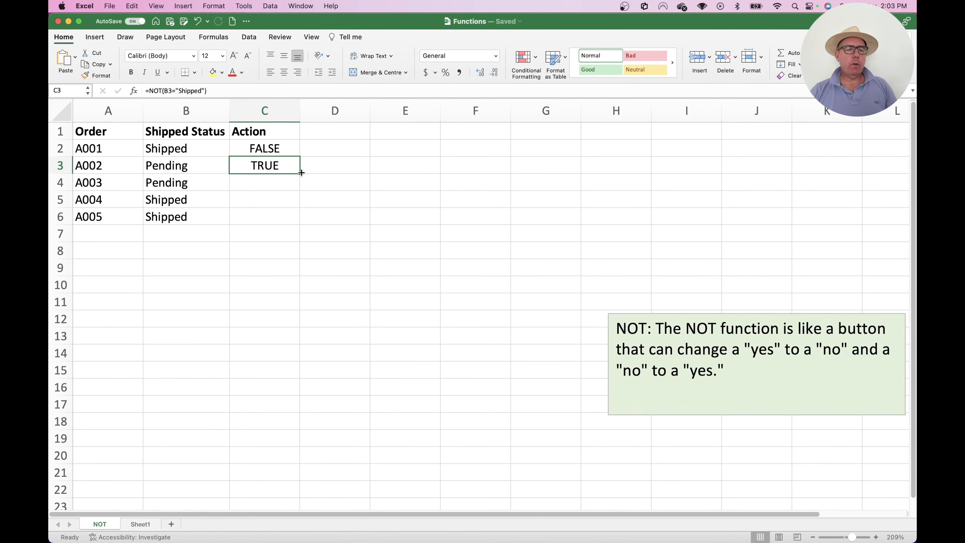
pyautogui.doubleClick(301, 173)
pyautogui.click(353, 195)
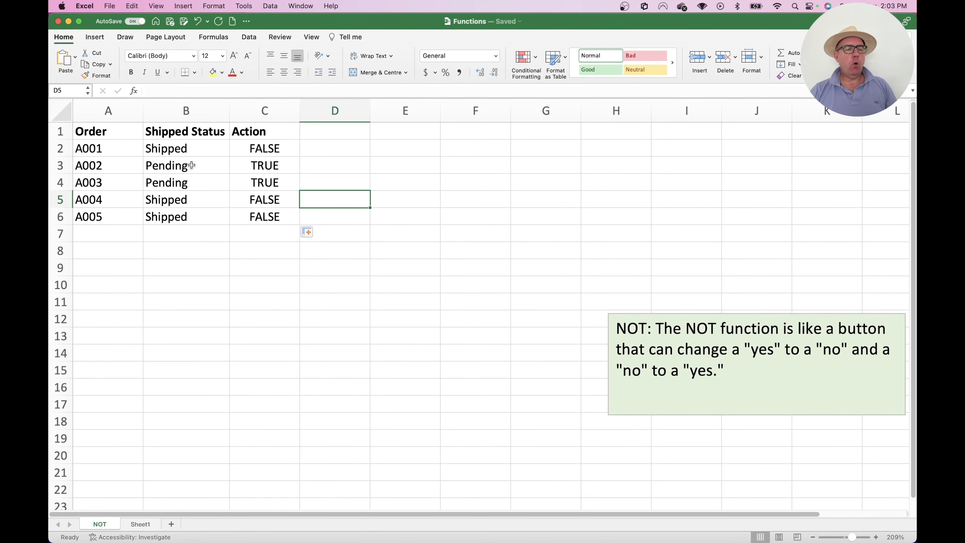
pyautogui.moveTo(191, 165); pyautogui.dragTo(192, 181)
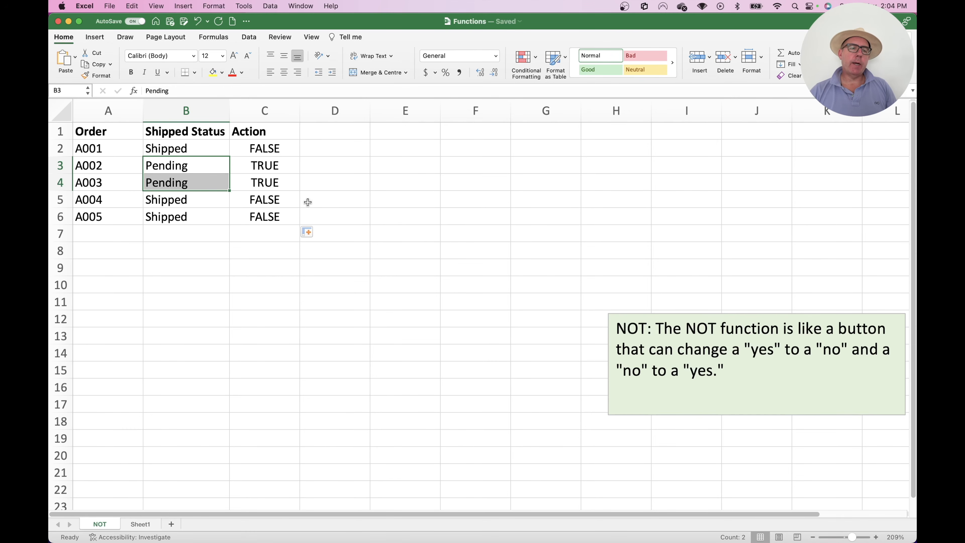
# Step: Enter the column heading Action in D1 and make it bold
pyautogui.click(327, 130)
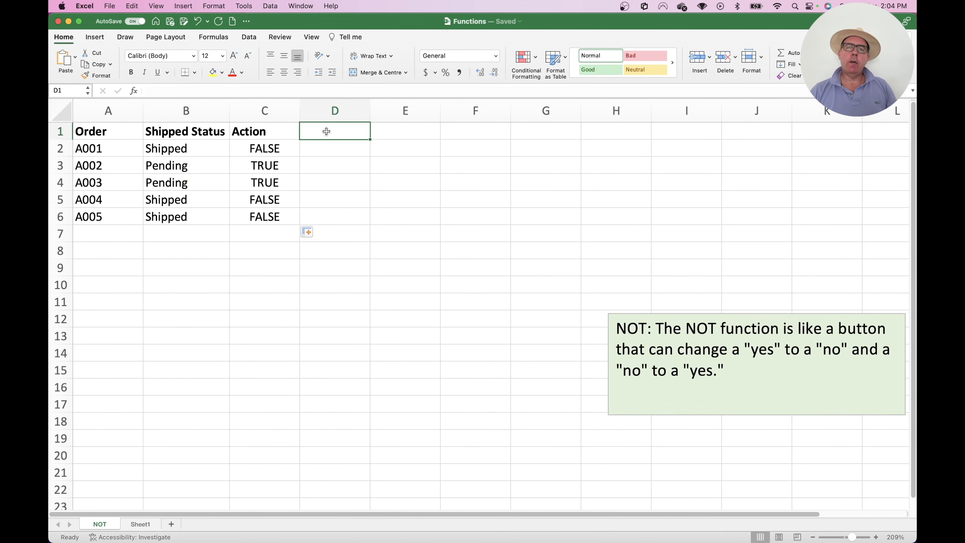
pyautogui.write('Ac')
pyautogui.write('tion')
pyautogui.press('Return')
pyautogui.click(329, 132)
pyautogui.press('super+b')
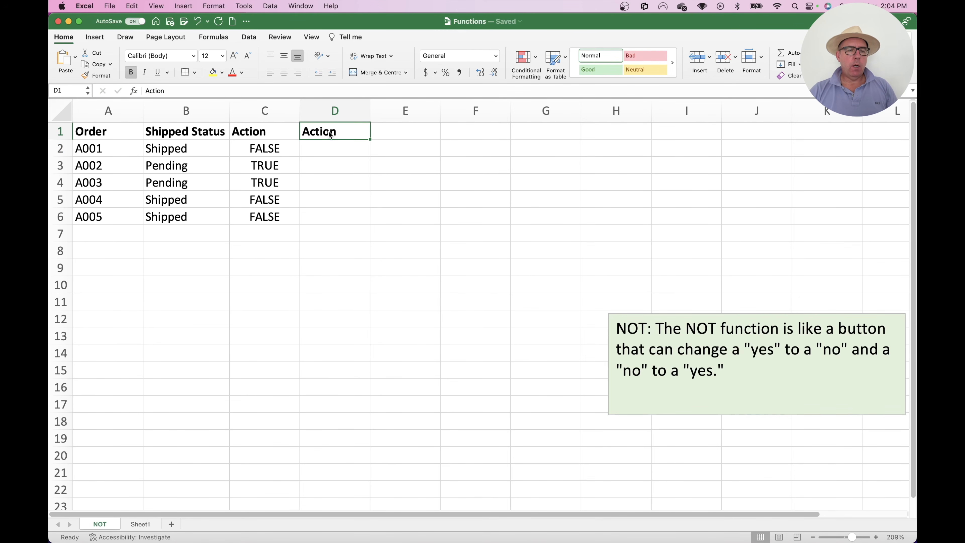
# Step: Enter the formula =IF(C2=FALSE,"","Escalate to Shipping") in D2
pyautogui.click(339, 143)
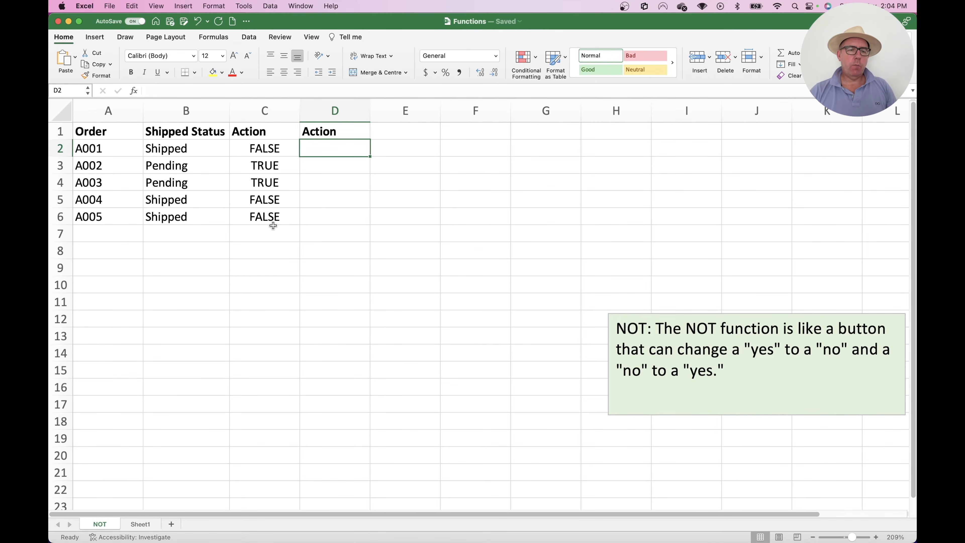
pyautogui.write('=if(')
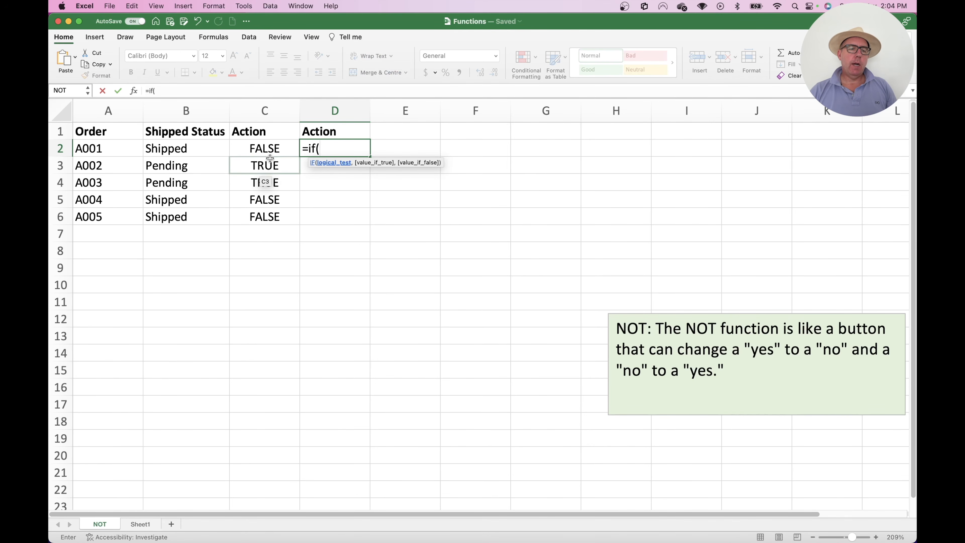
pyautogui.click(266, 147)
pyautogui.write('=false')
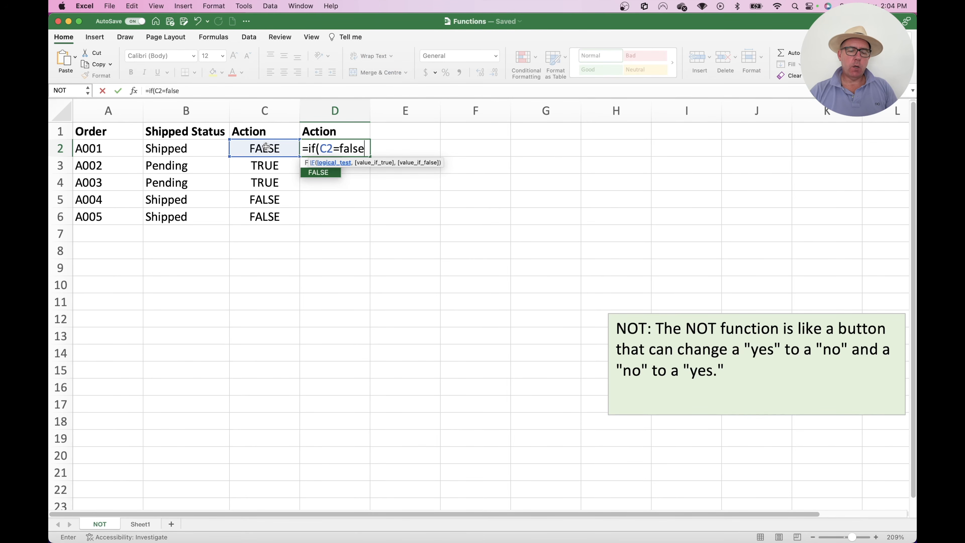
pyautogui.write(',')
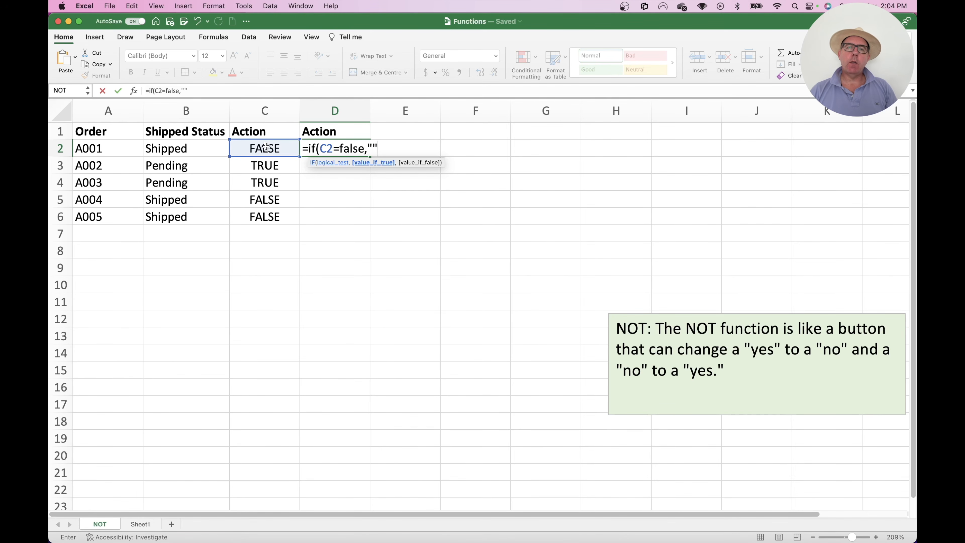
pyautogui.write('"",')
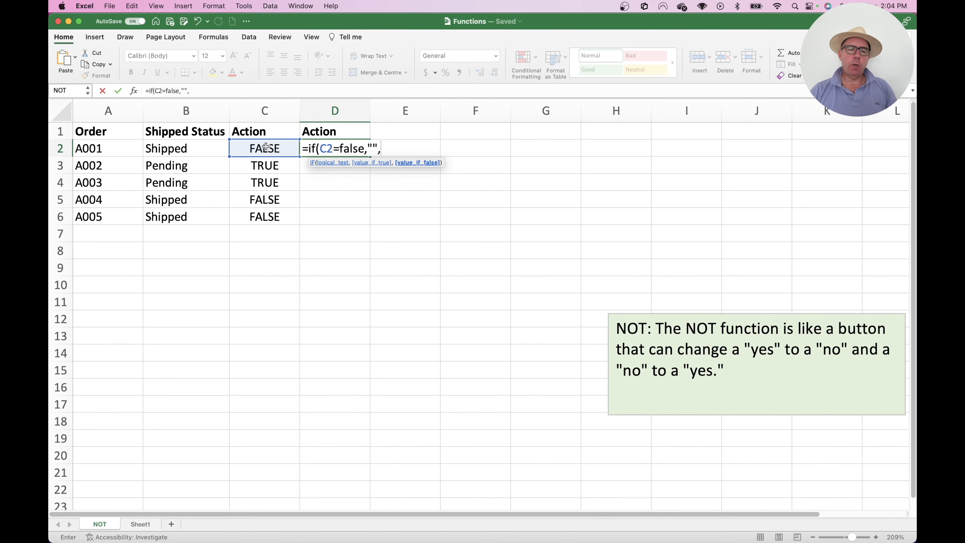
pyautogui.write('"')
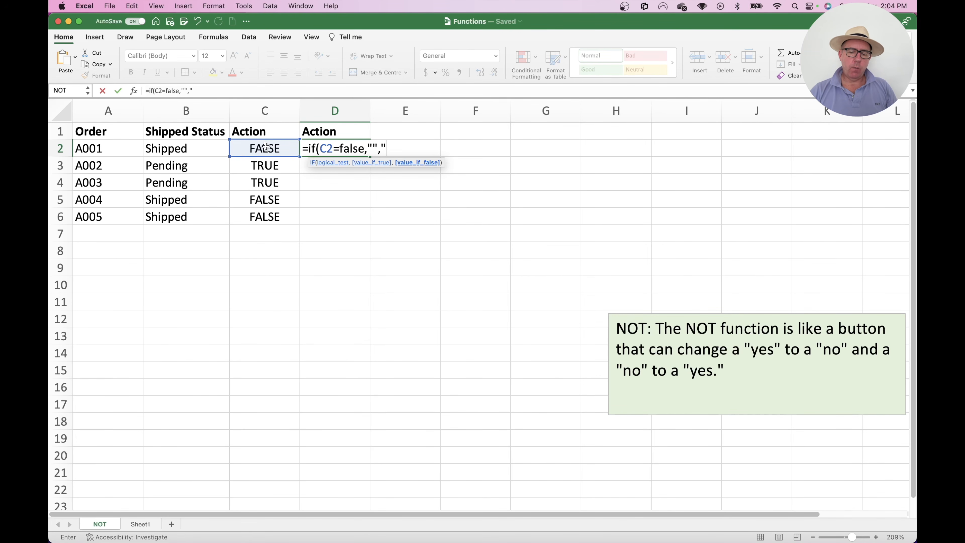
pyautogui.write('Escalate to Shipping"')
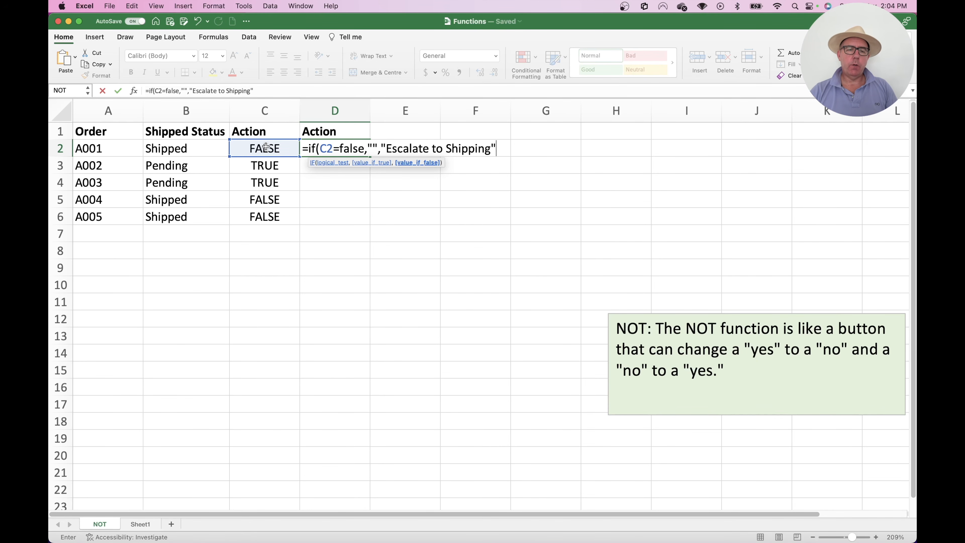
pyautogui.write(')')
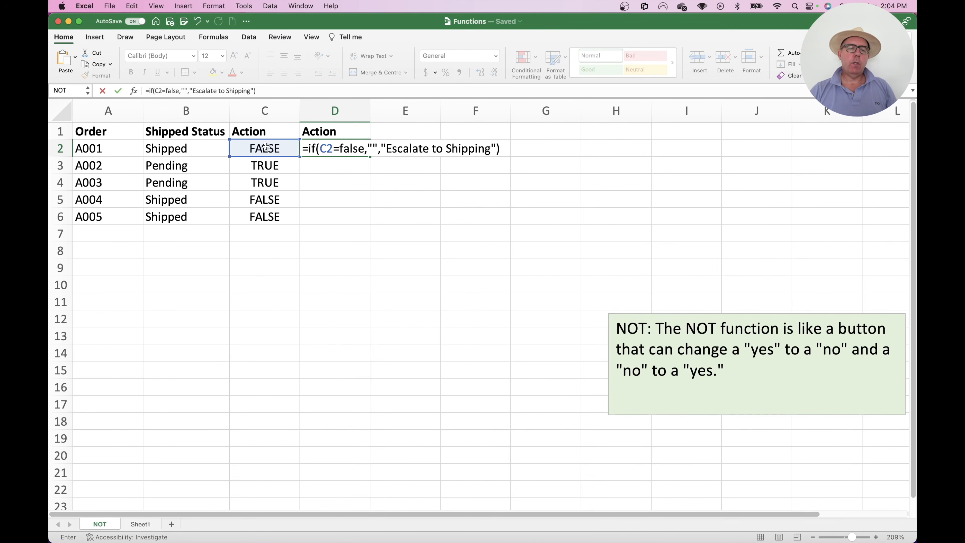
pyautogui.press('Return')
# Step: Fill the IF formula from D2 down to D6 for the remaining orders
pyautogui.click(366, 152)
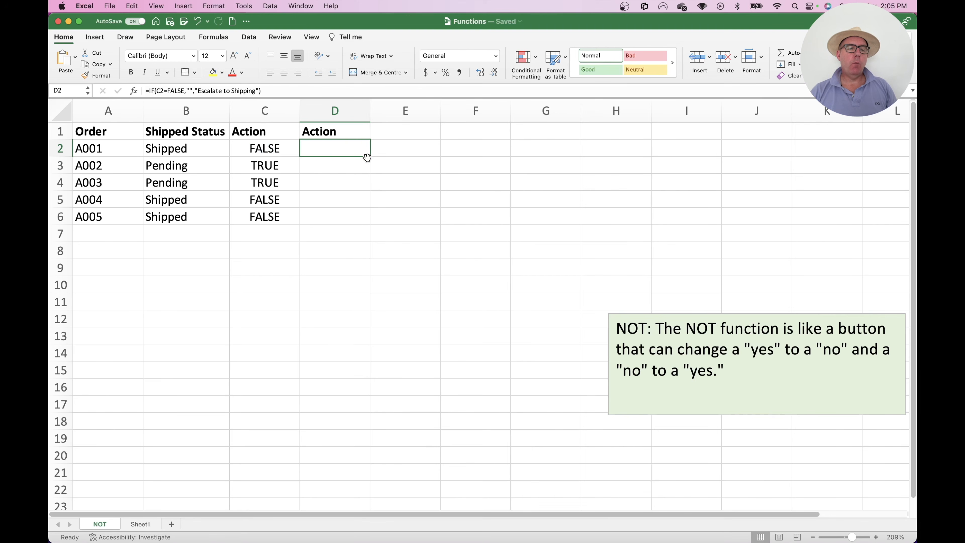
pyautogui.moveTo(371, 158); pyautogui.dragTo(370, 224)
pyautogui.click(409, 244)
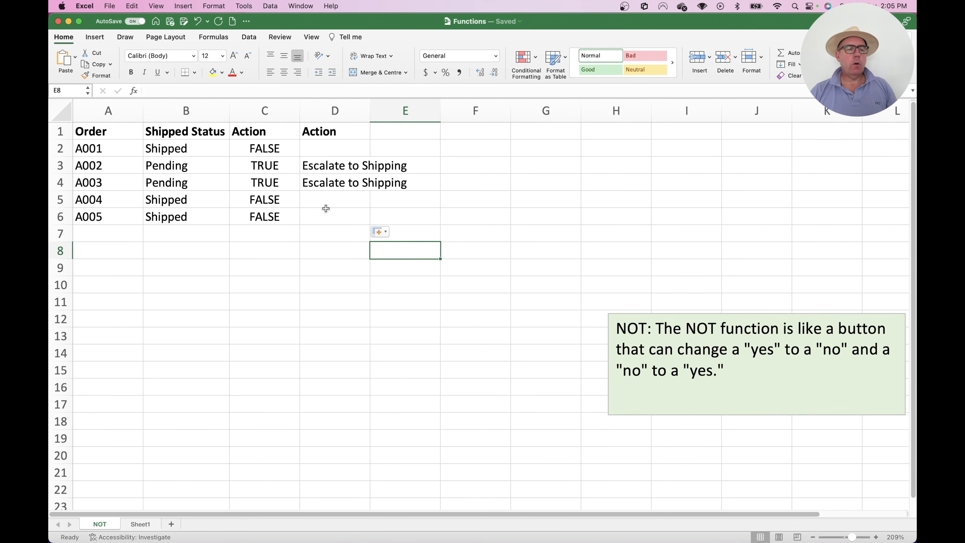